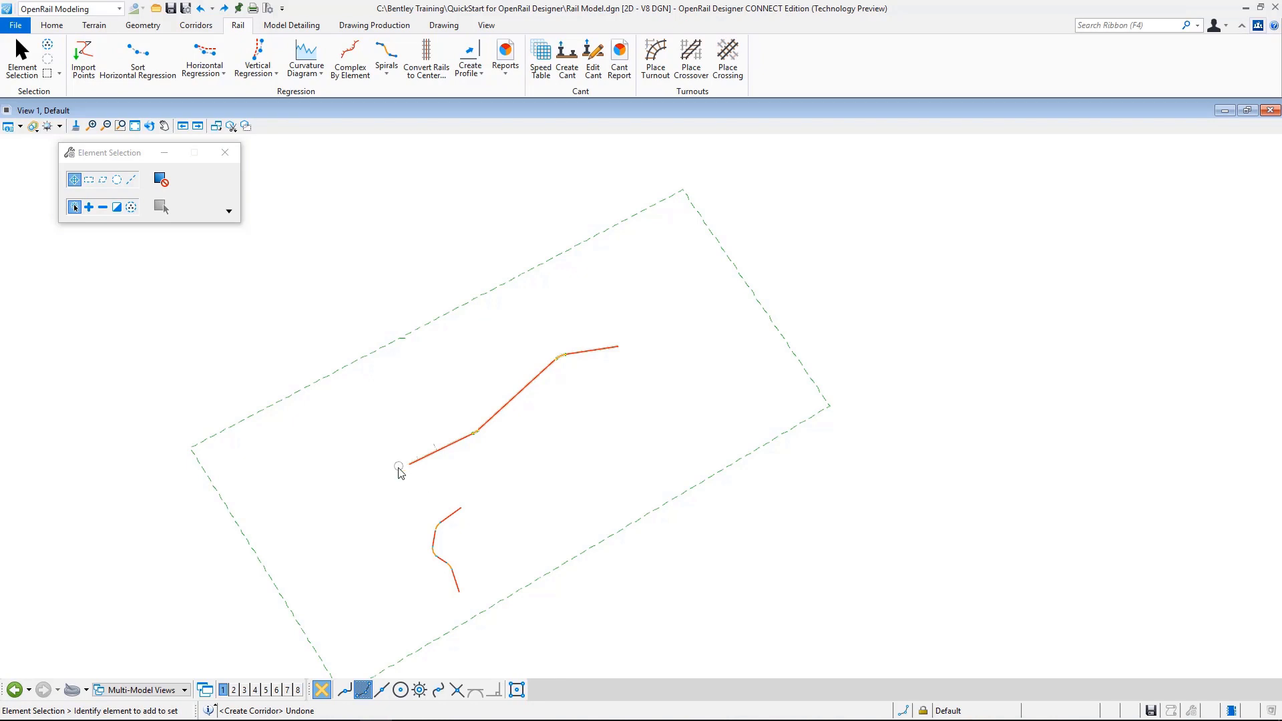
Create a corridor named Track_Main along the Track_Main alignment, using its active profile and the Final feature definition.
scroll(400, 472, "up", 8)
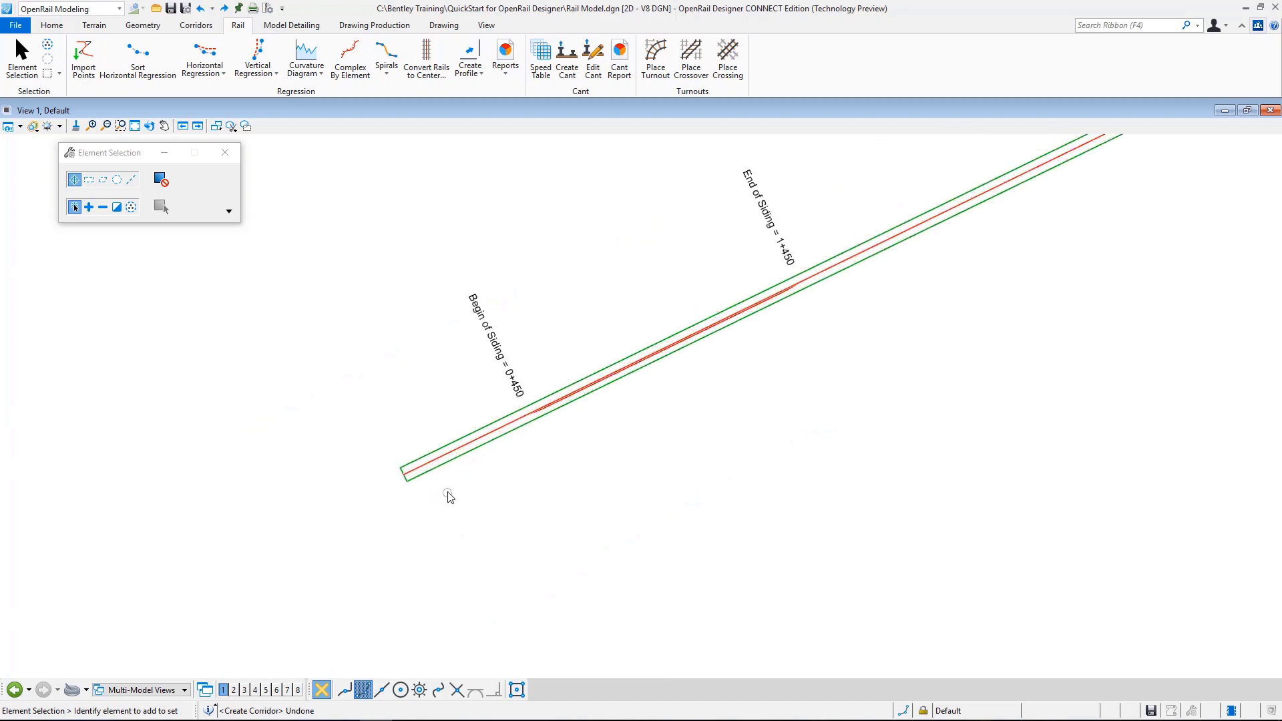
scroll(447, 479, "up", 3)
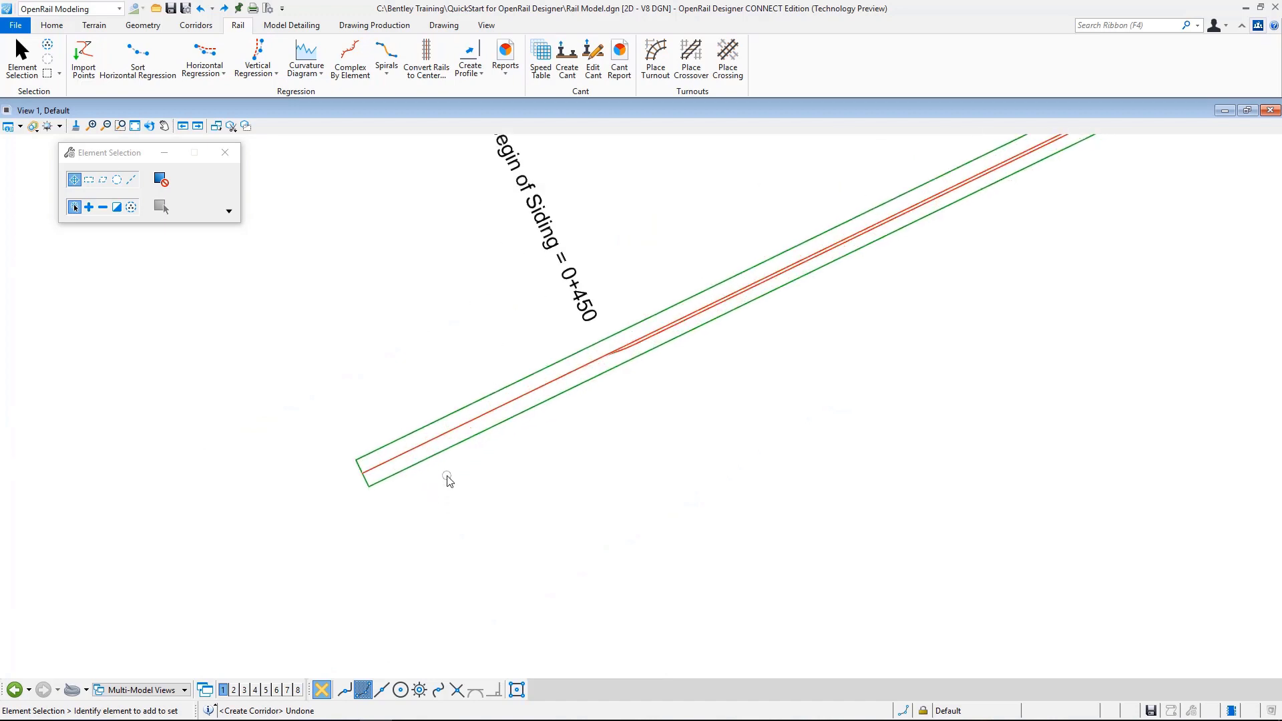
scroll(624, 349, "up", 4)
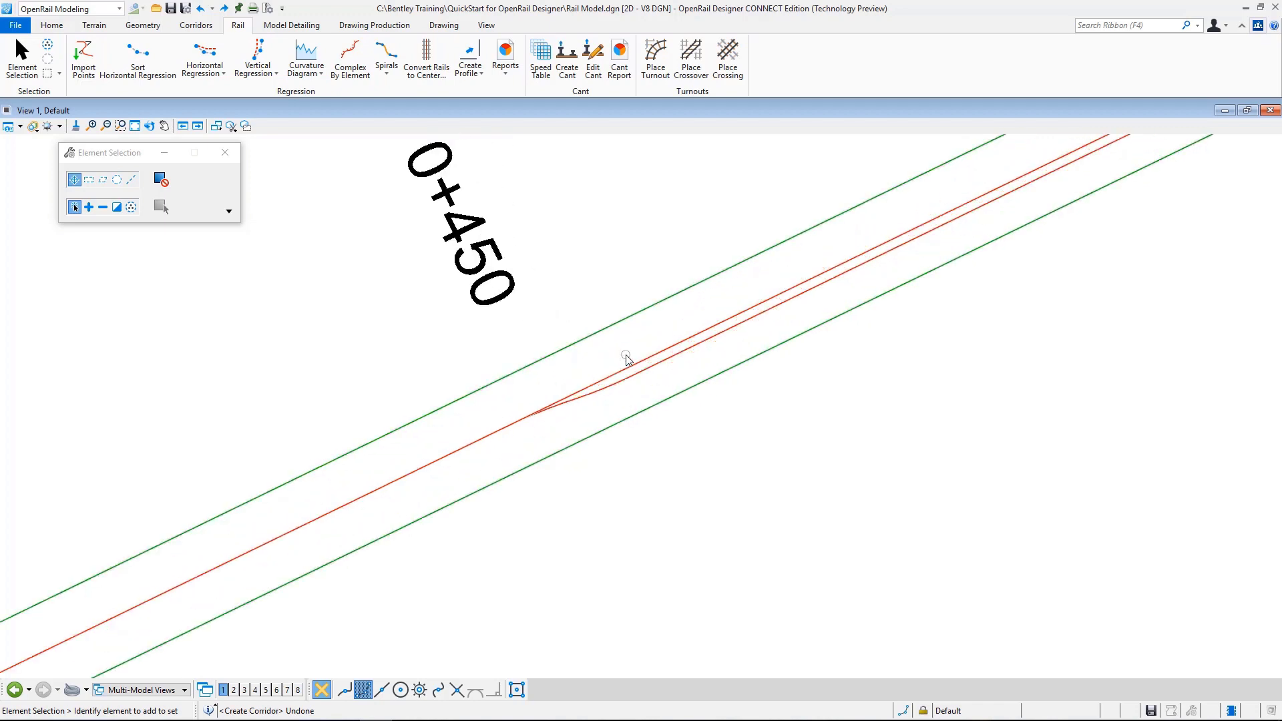
scroll(694, 358, "down", 4)
scroll(449, 486, "up", 2)
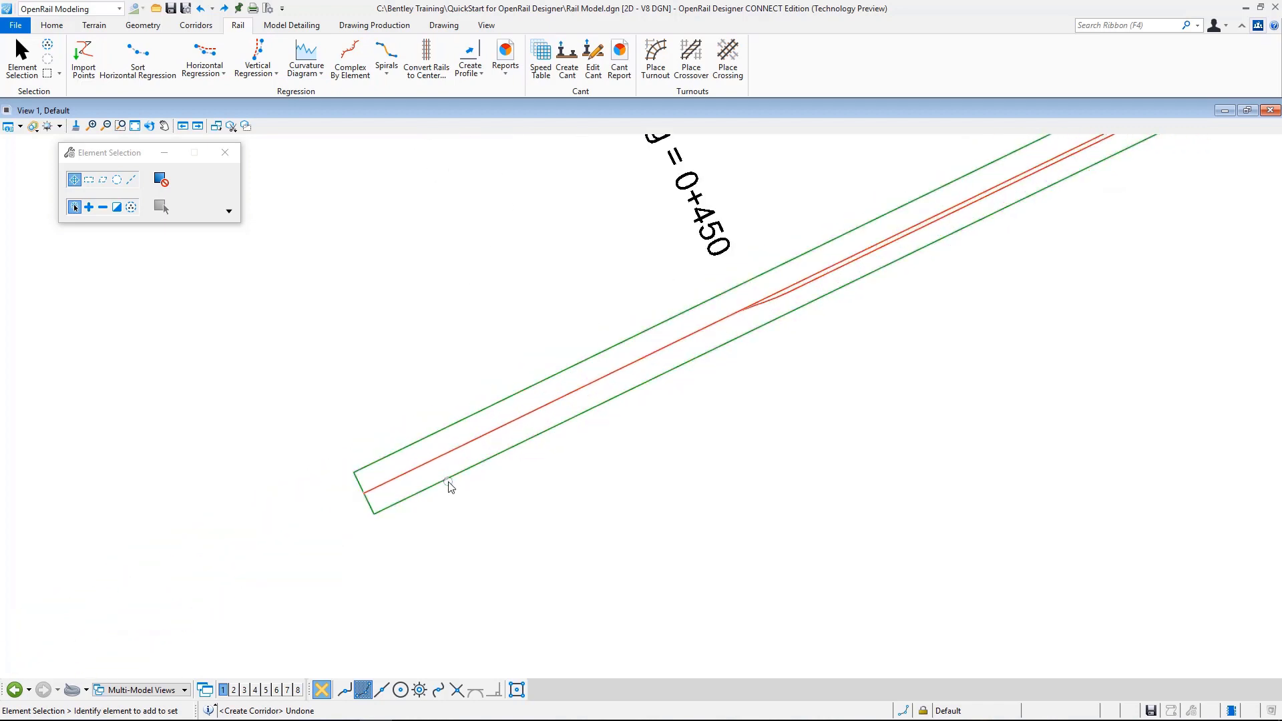
scroll(446, 479, "up", 2)
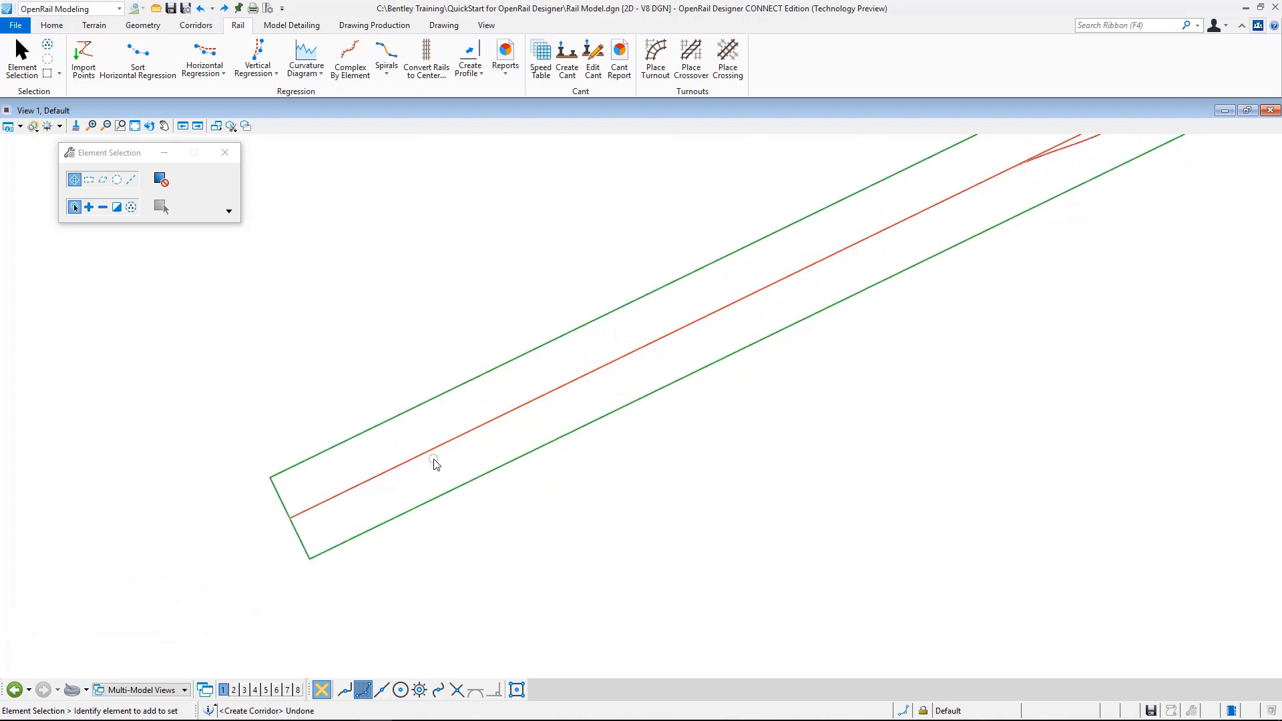
mouse_move(434, 454)
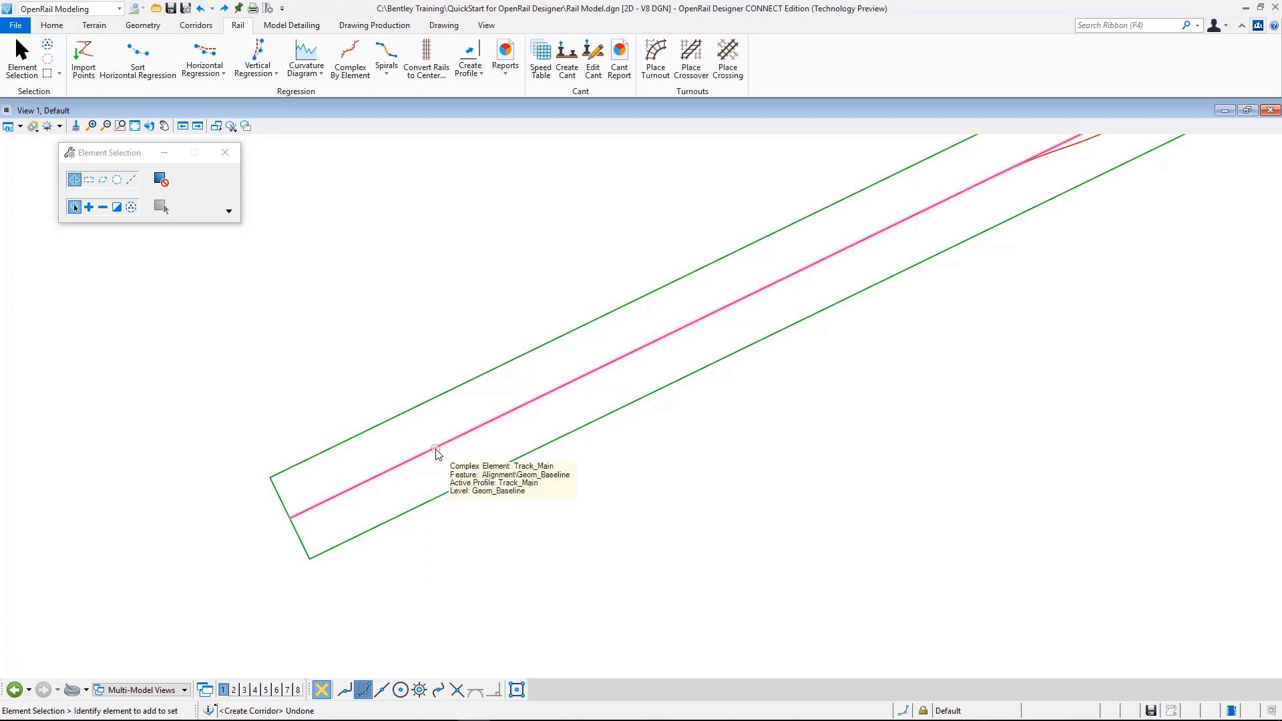
left_click(436, 453)
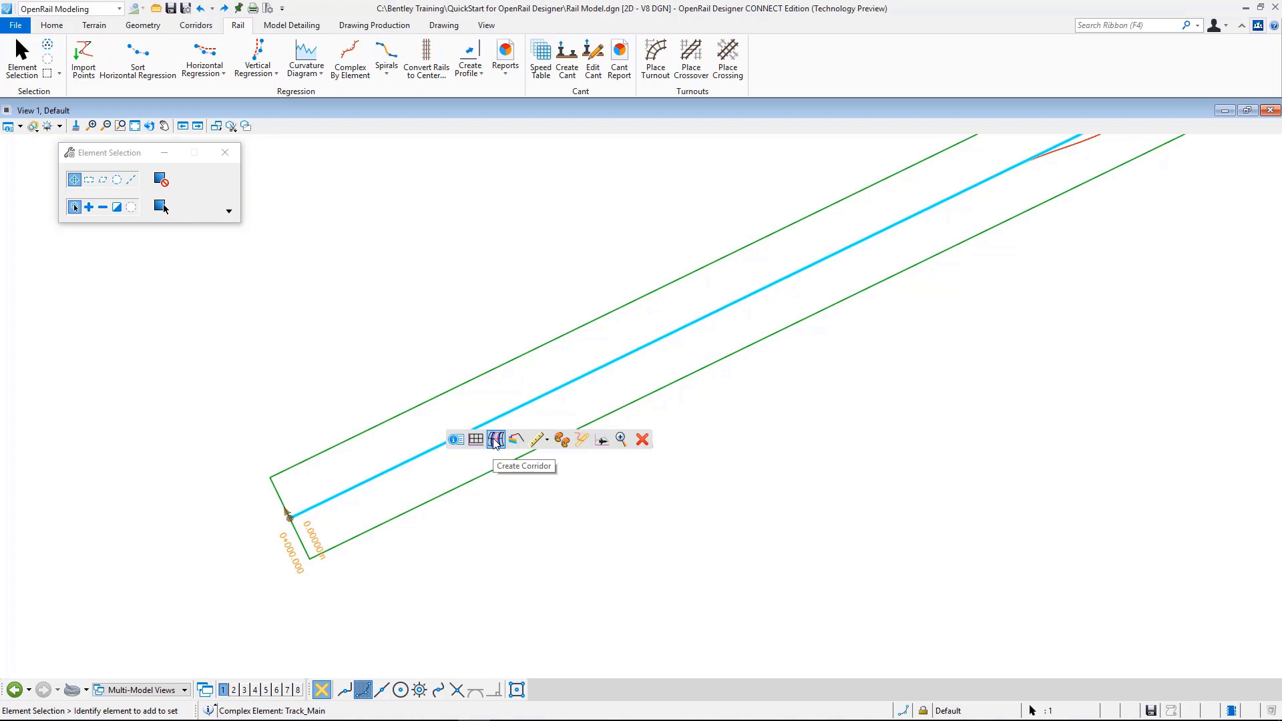
left_click(495, 441)
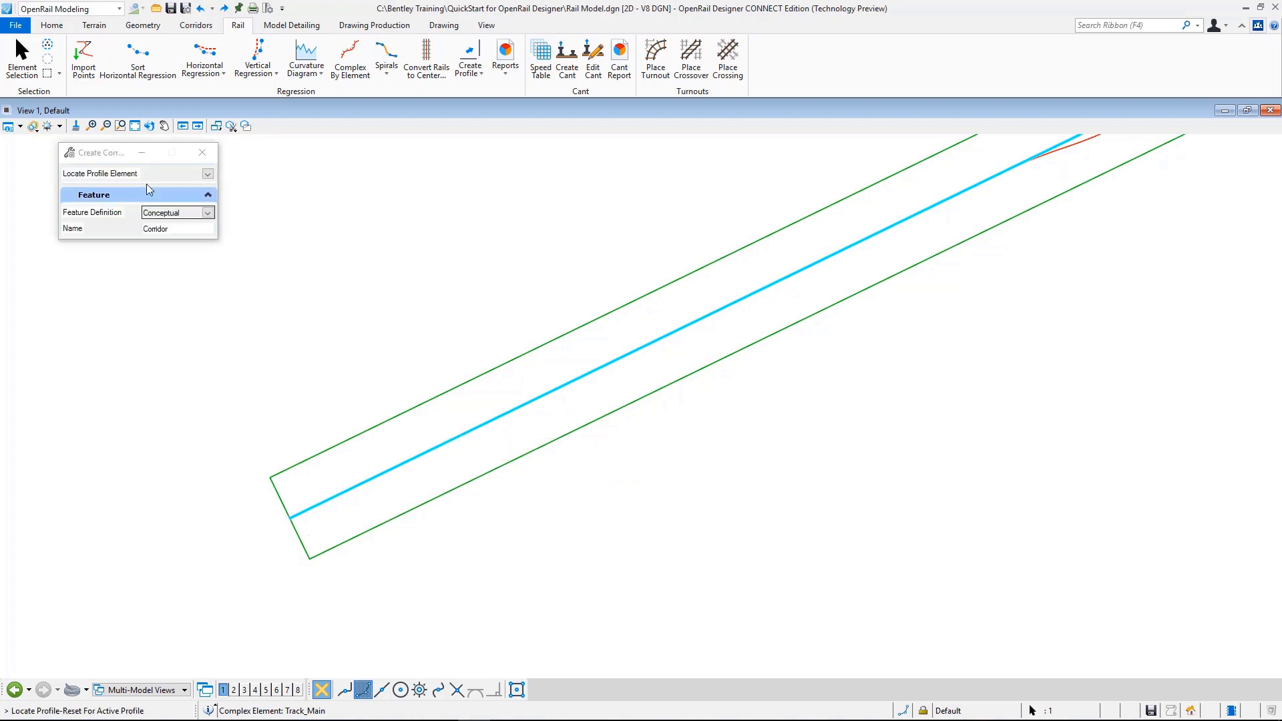
left_click_drag(87, 152, 384, 173)
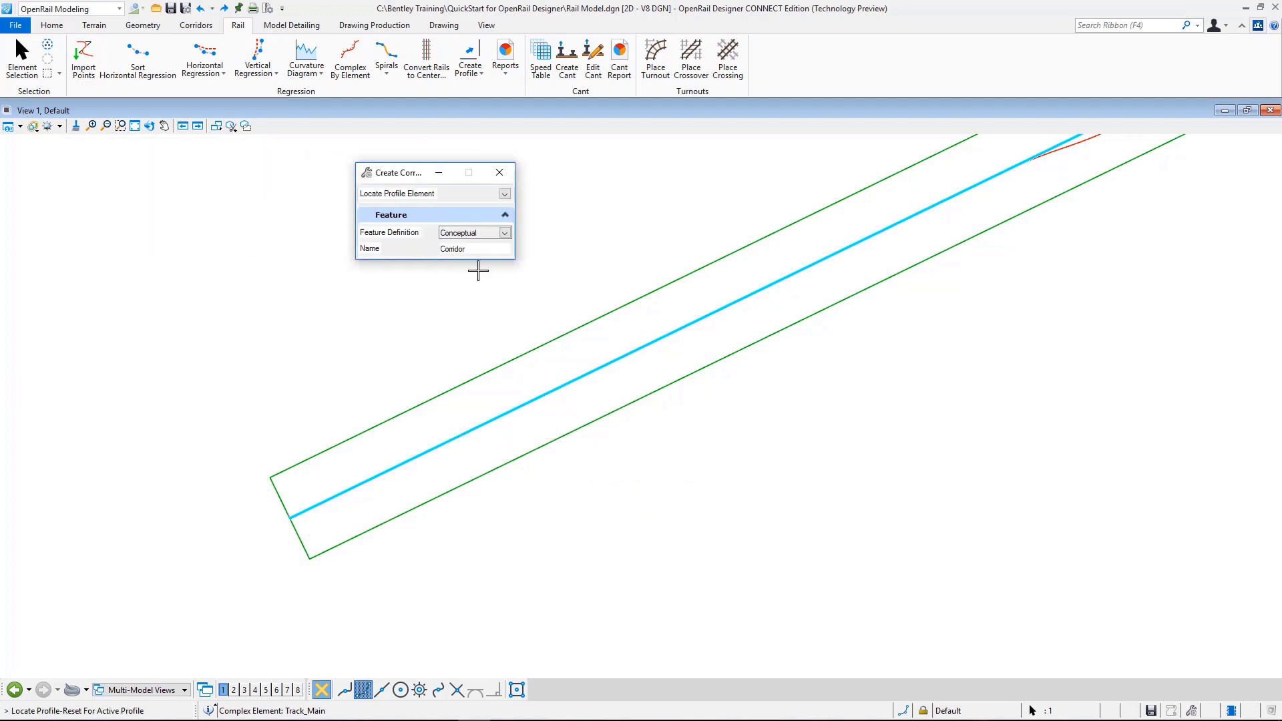
left_click(505, 233)
left_click(491, 294)
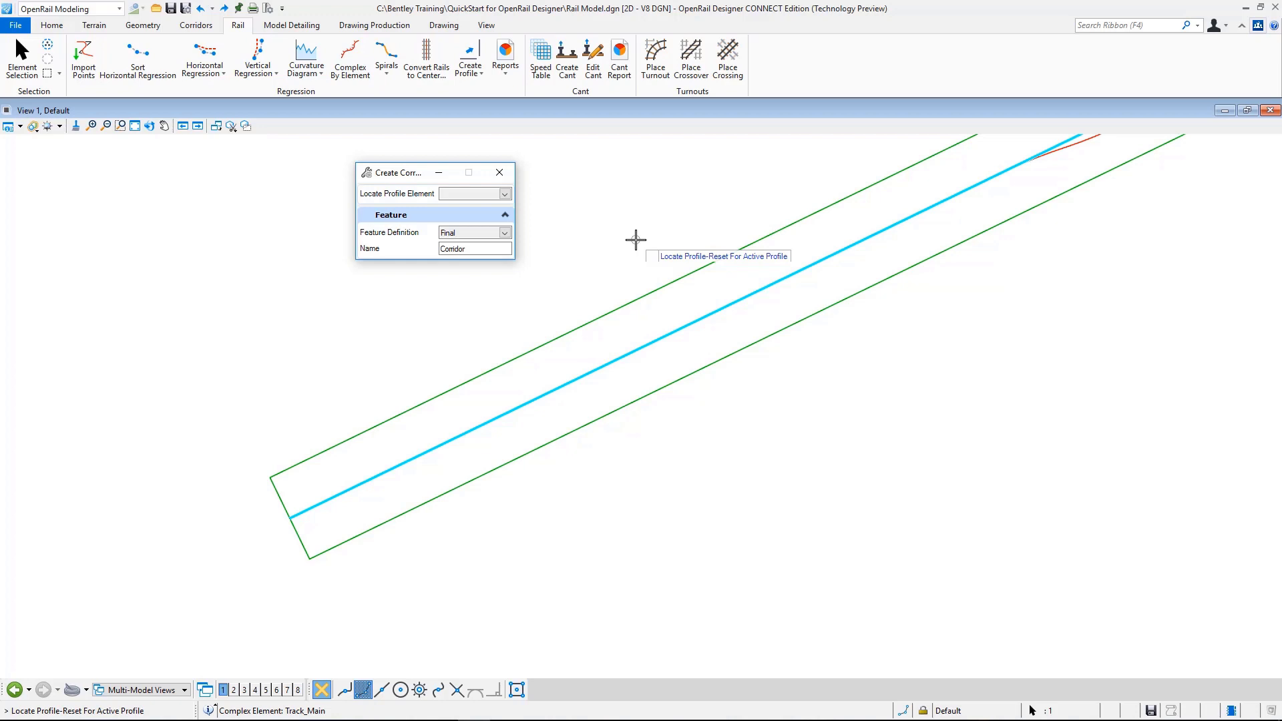
right_click(636, 239)
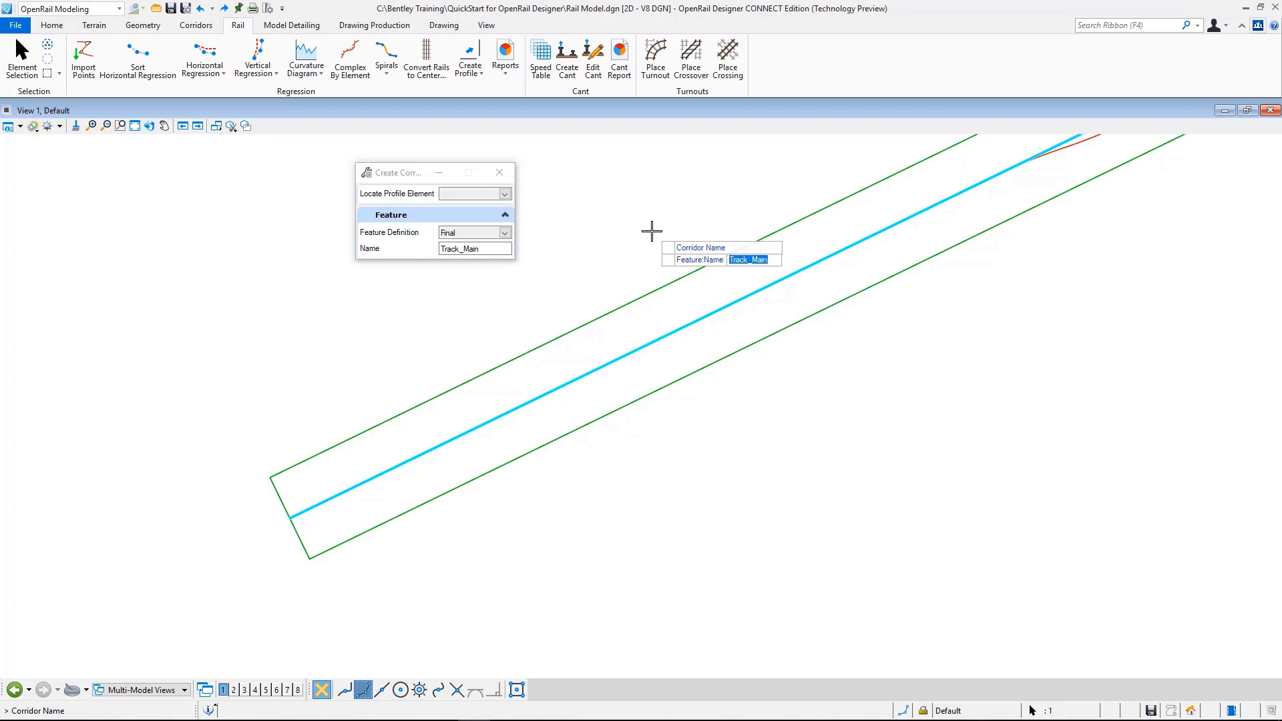
left_click(616, 261)
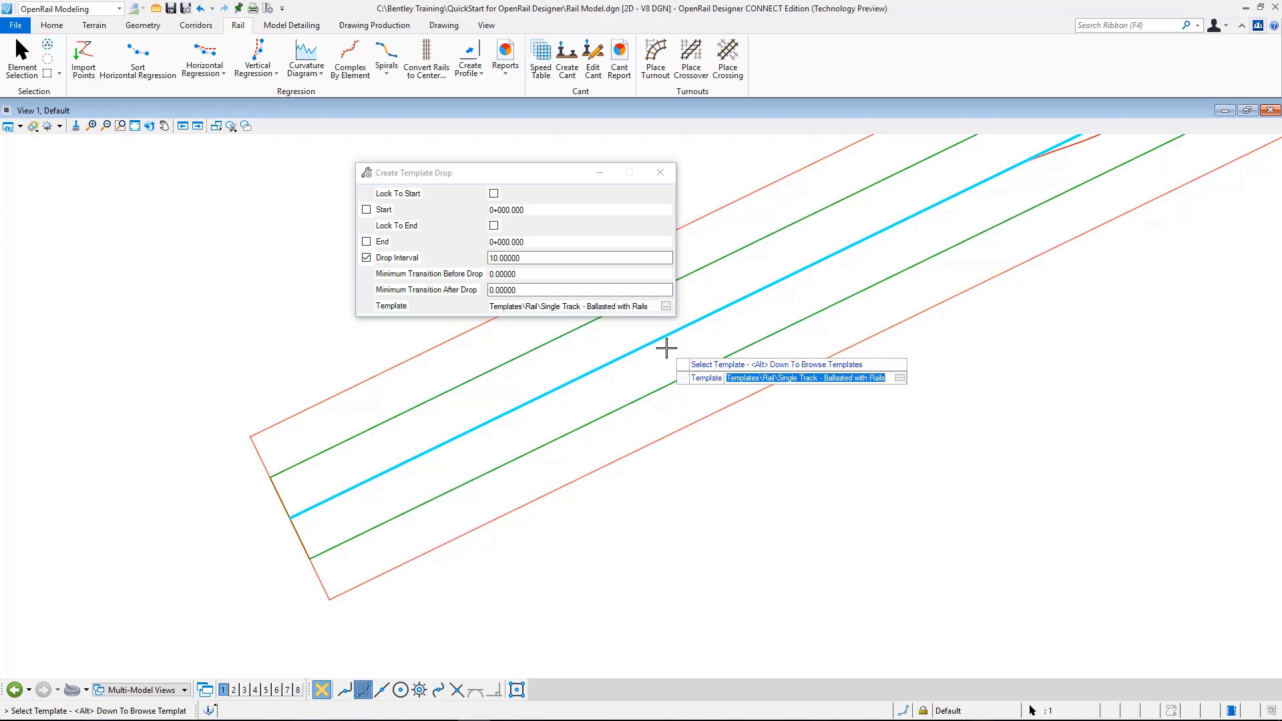
Choose the rail template Single Track - Ballasted with Rails for the corridor's template drop.
left_click(666, 305)
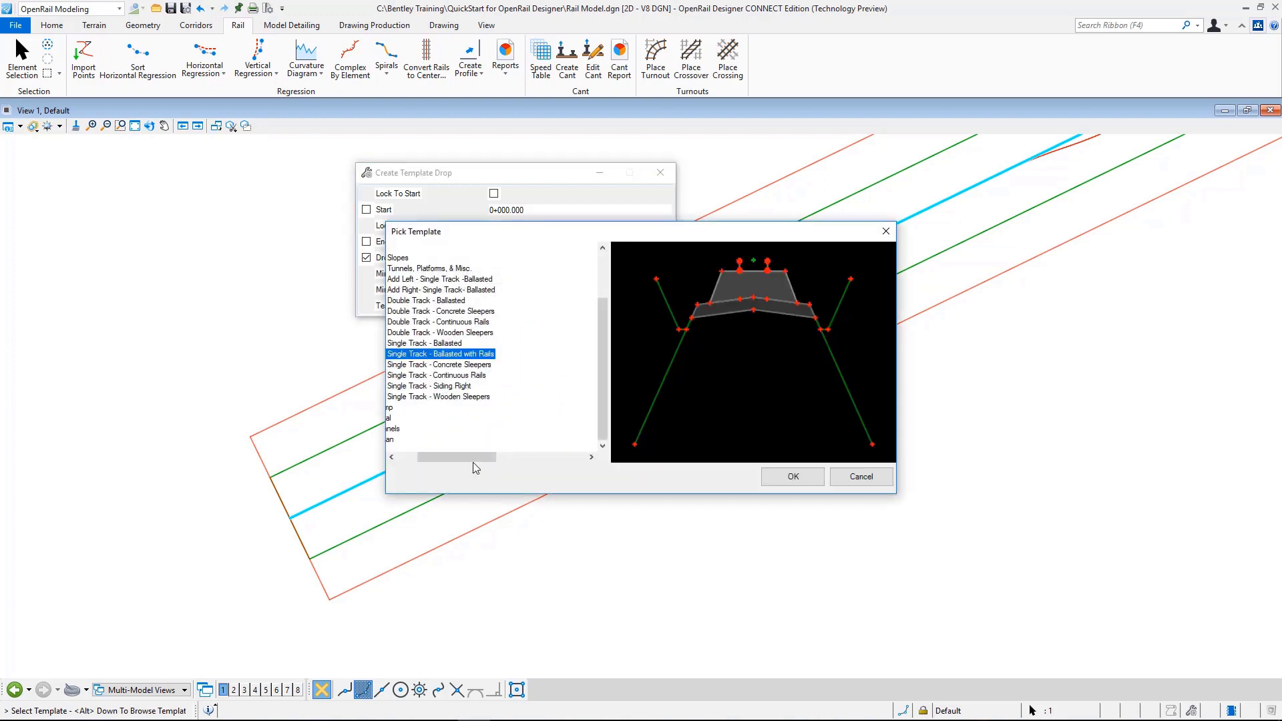
left_click_drag(472, 461, 440, 457)
scroll(460, 384, "up", 2)
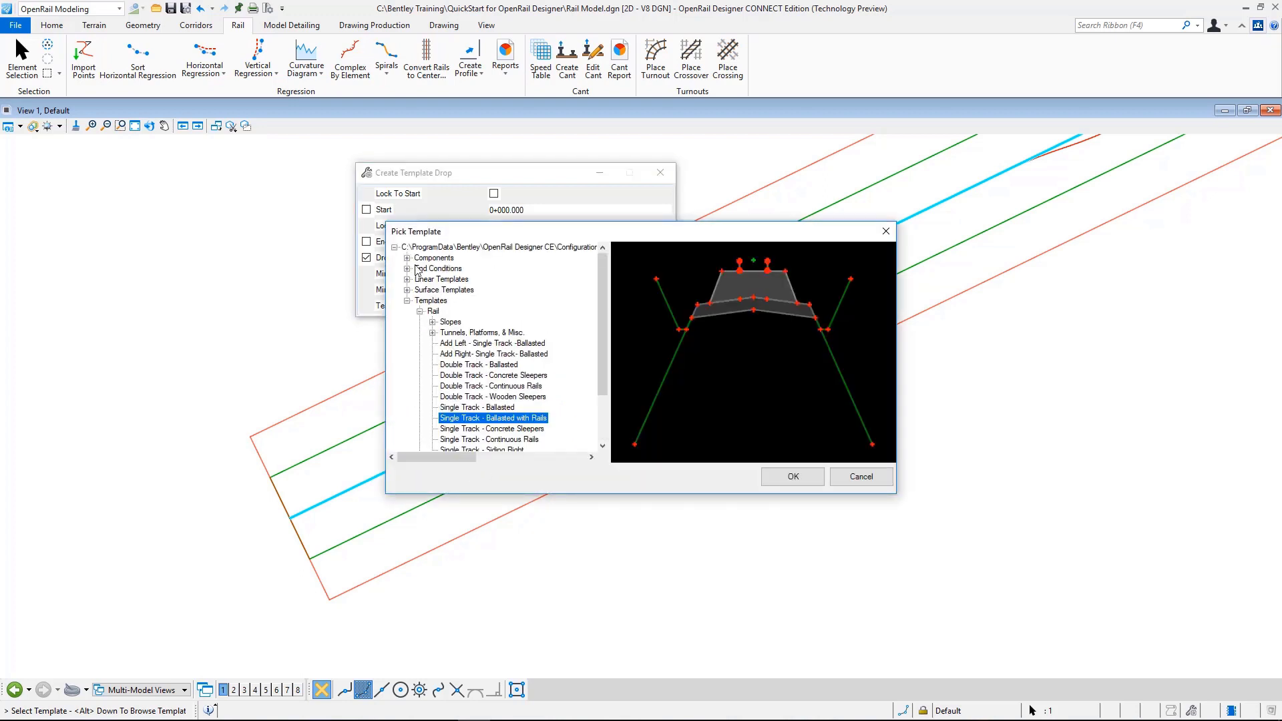
scroll(471, 290, "down", 2)
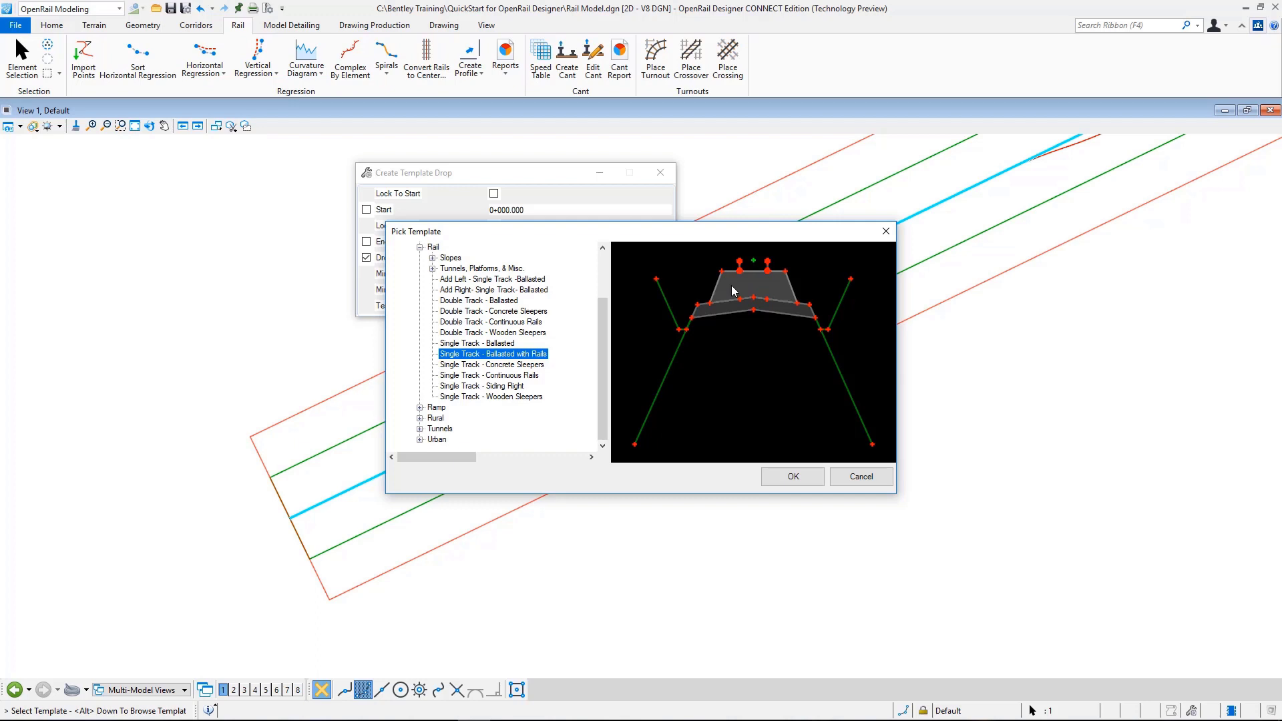
left_click(811, 482)
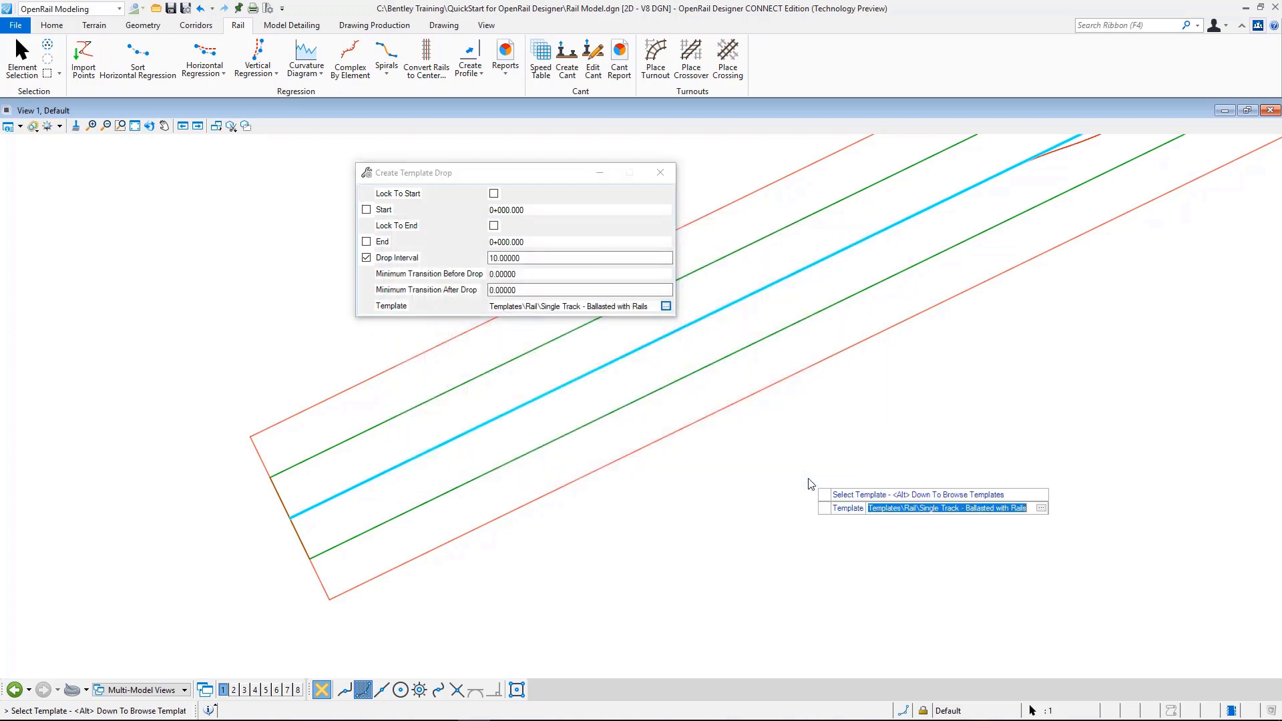
left_click(766, 467)
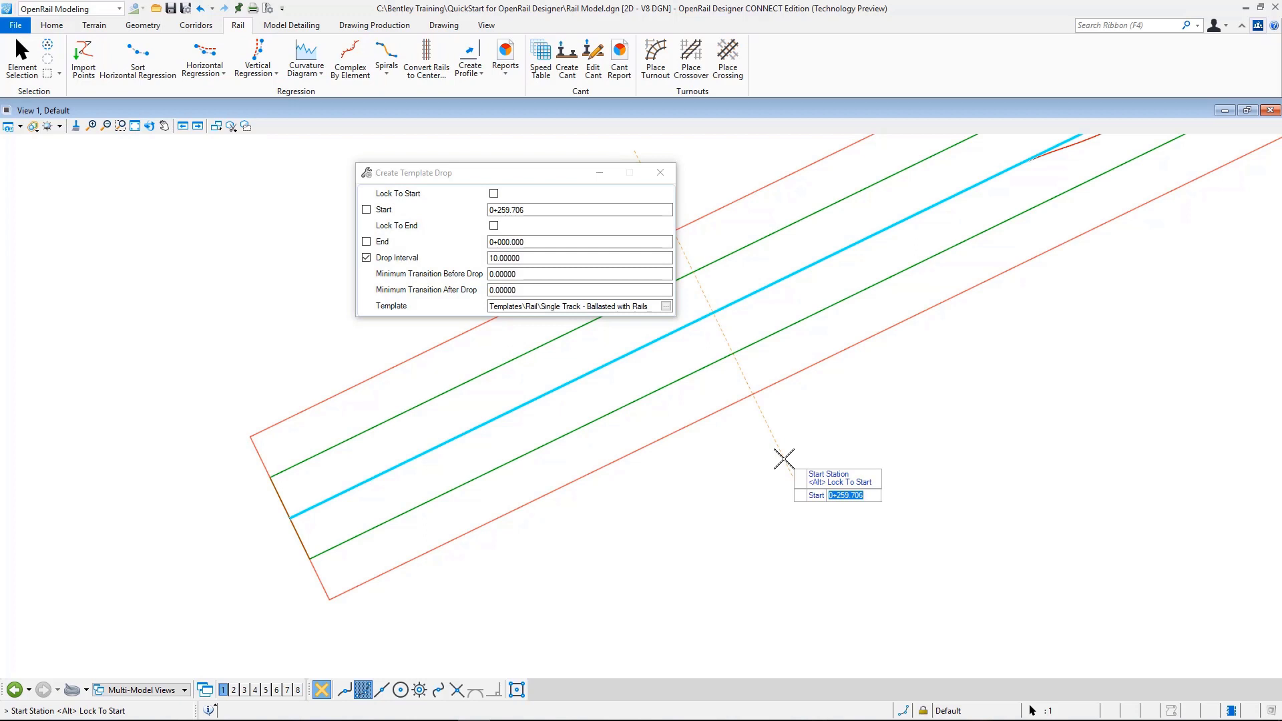
Lock the template drop to the corridor's start and end, with a drop interval of 10 and zero minimum transitions.
key("alt")
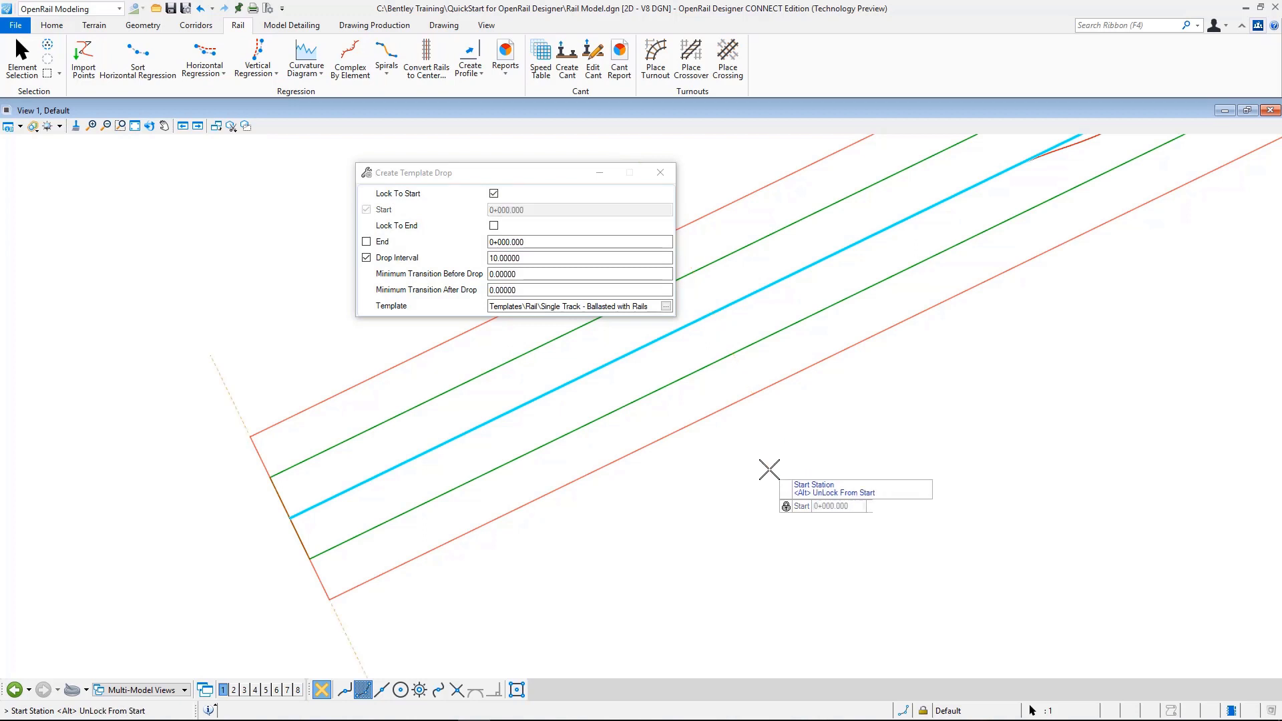
left_click(769, 470)
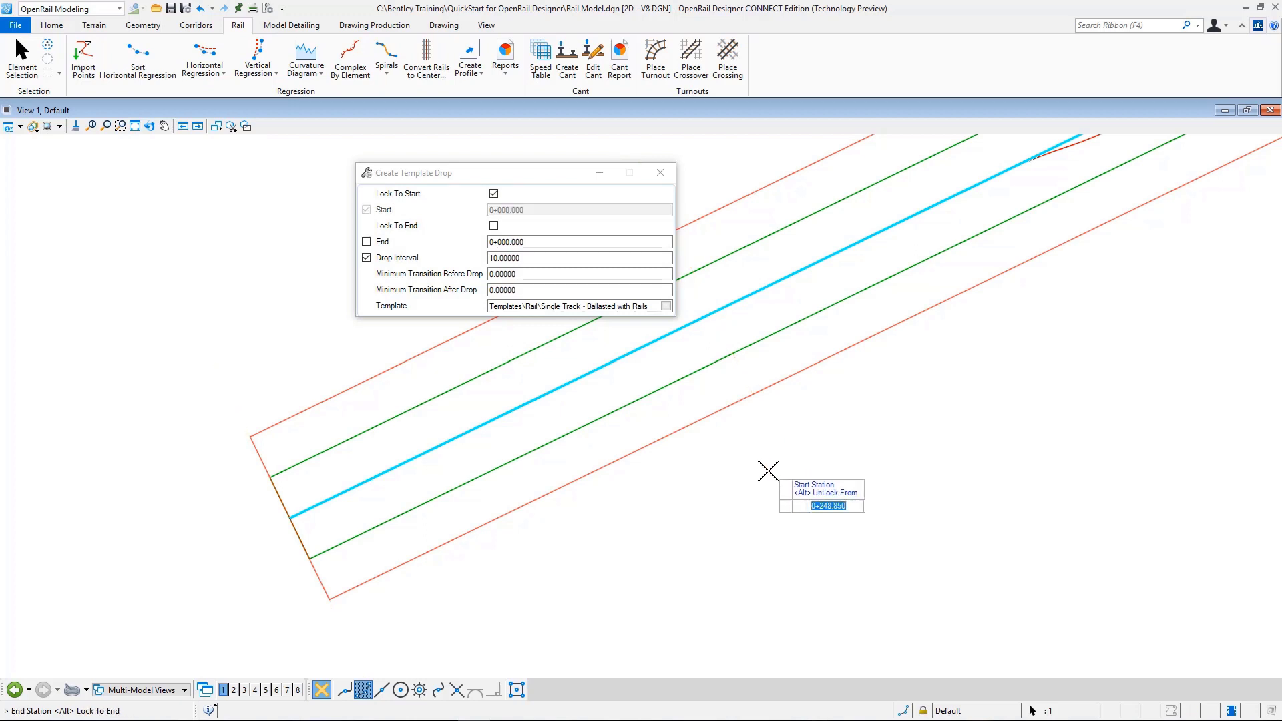
key("alt")
left_click(806, 472)
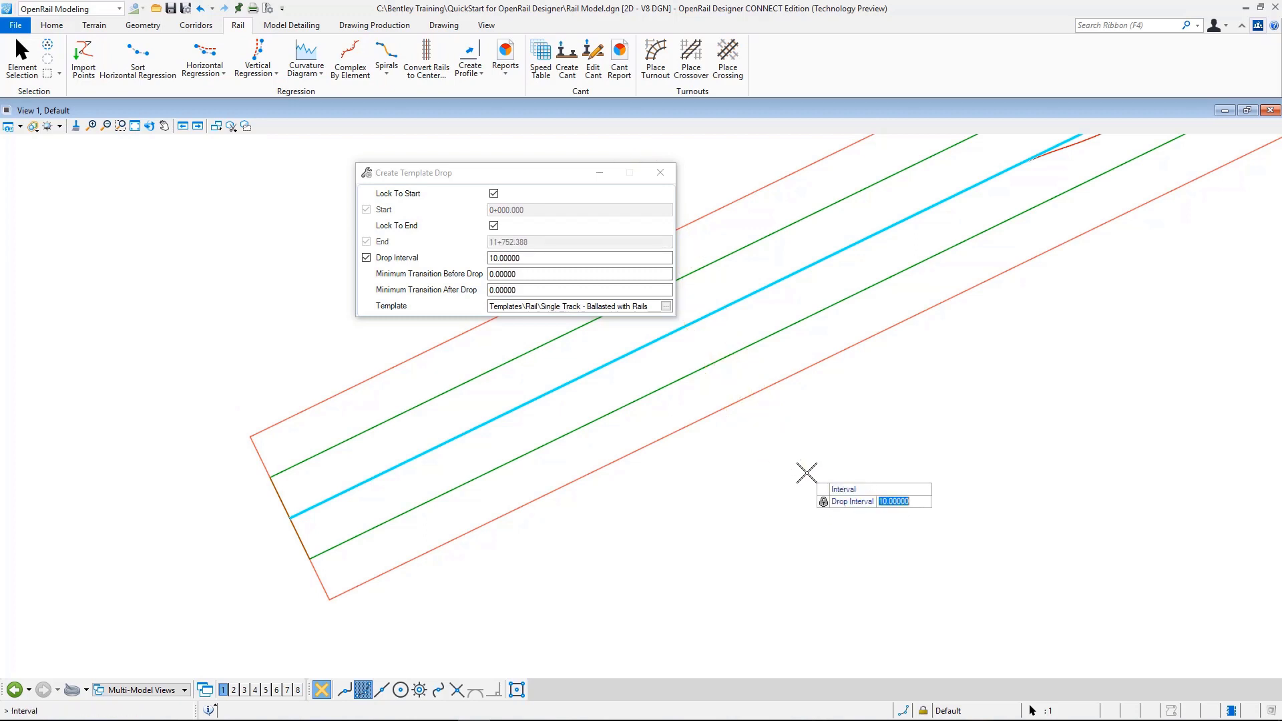
left_click(806, 472)
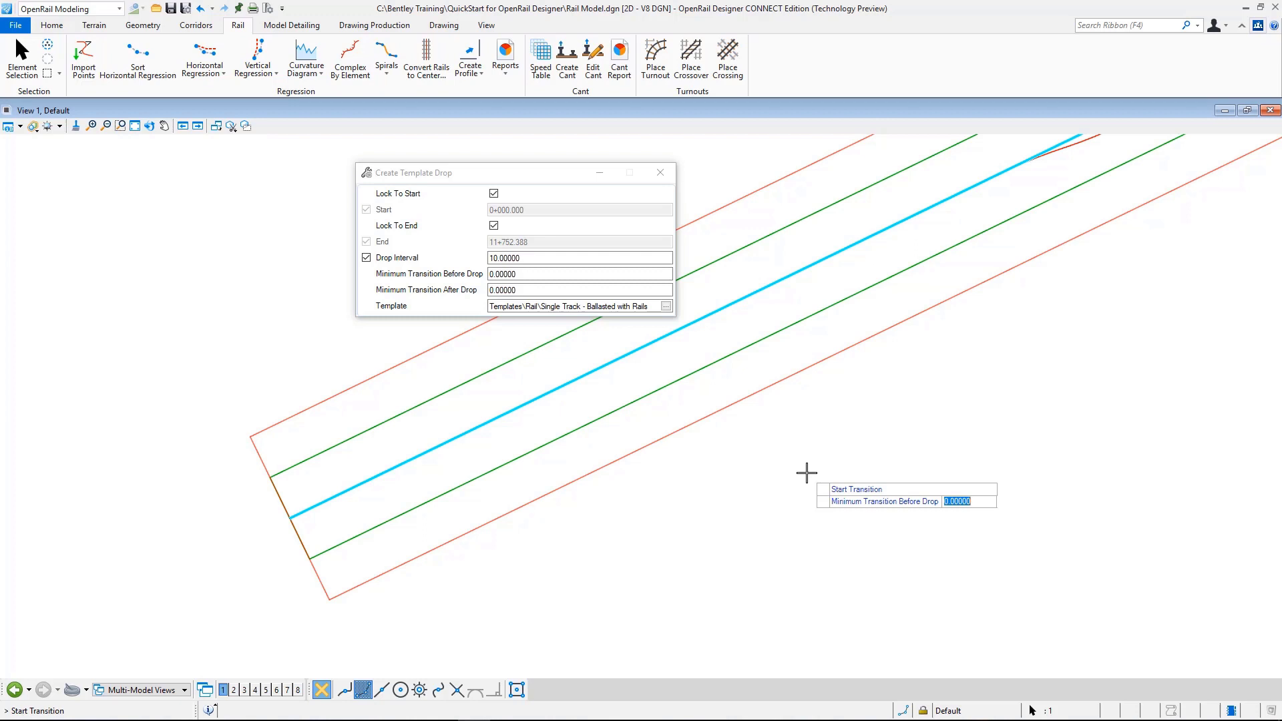
left_click(806, 472)
left_click(779, 467)
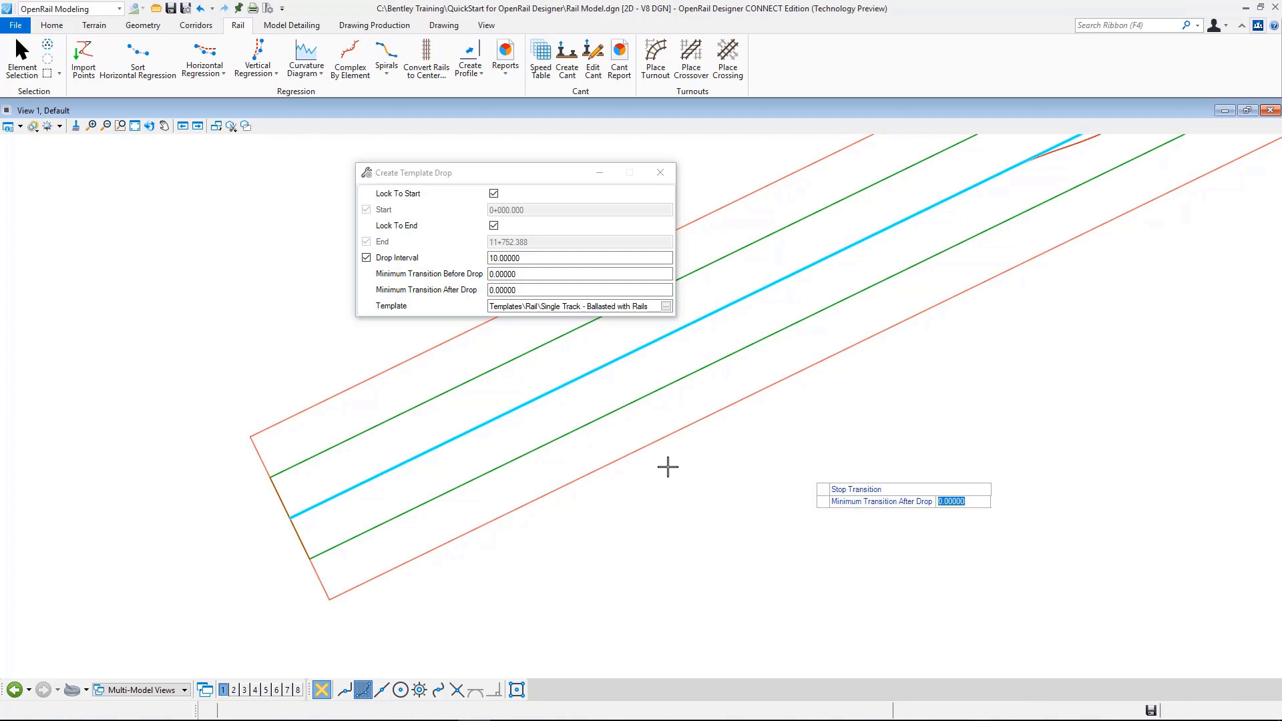
left_click(667, 467)
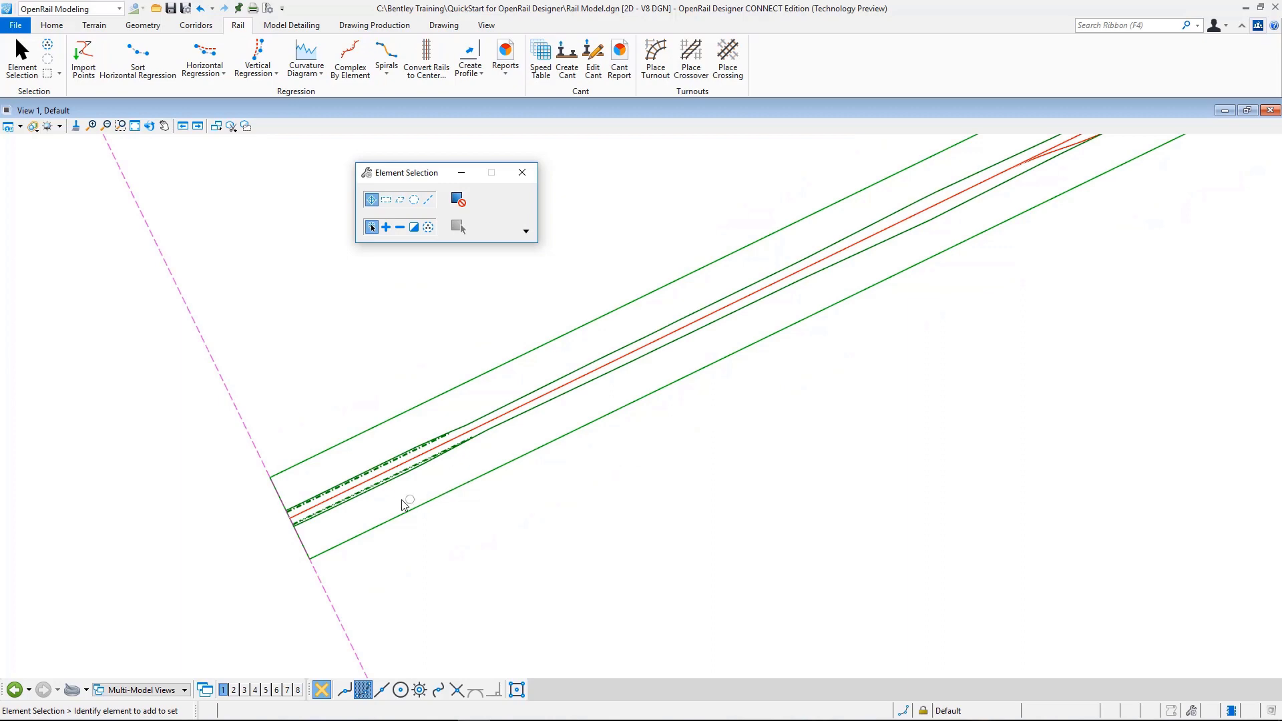
Examine the full extent of the new corridor in plan and its side slopes in the 3D view from several angles.
scroll(392, 505, "down", 5)
scroll(392, 506, "down", 5)
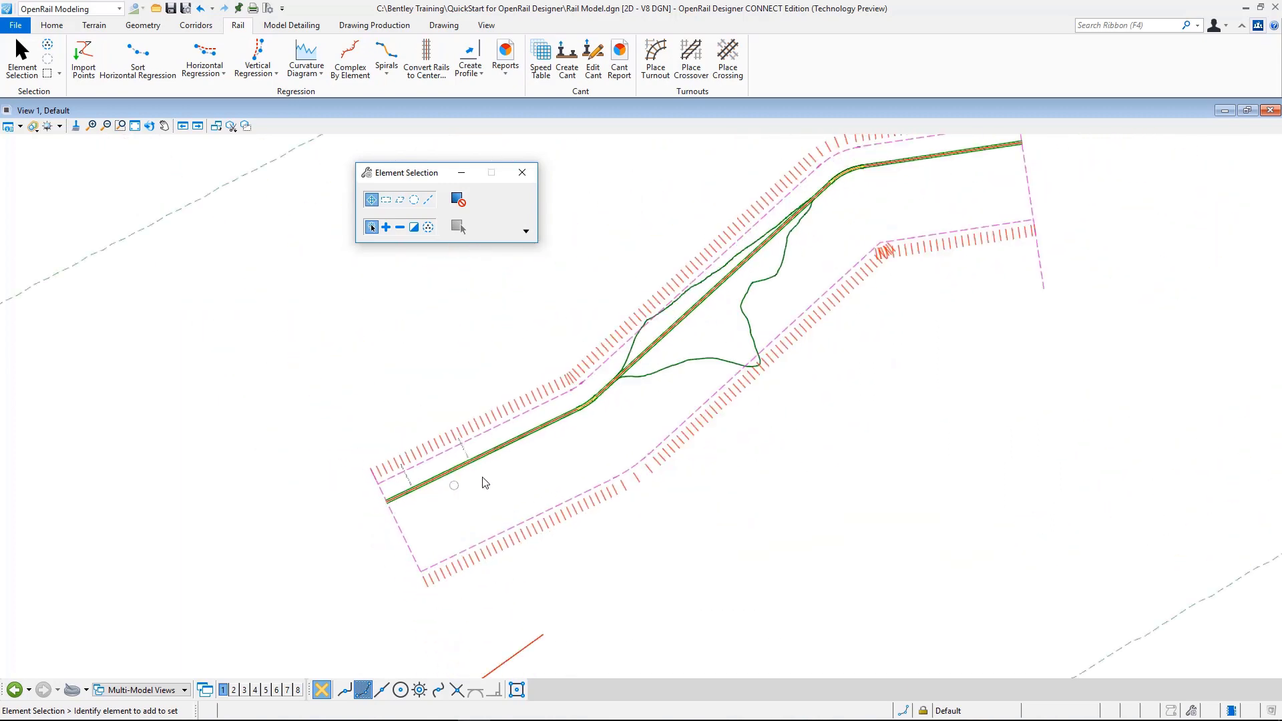
mouse_move(481, 480)
middle_mouse_down()
mouse_move(526, 487)
mouse_move(526, 497)
middle_mouse_up()
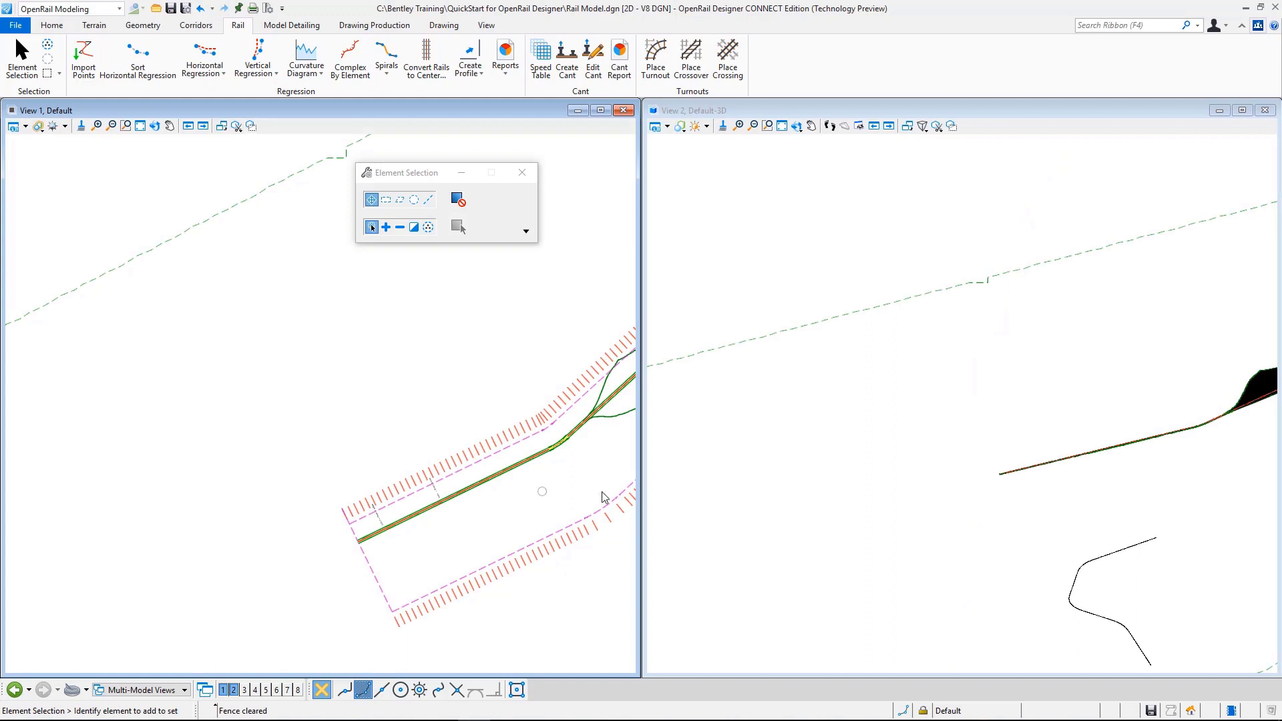
scroll(355, 375, "down", 2)
scroll(504, 434, "up", 2)
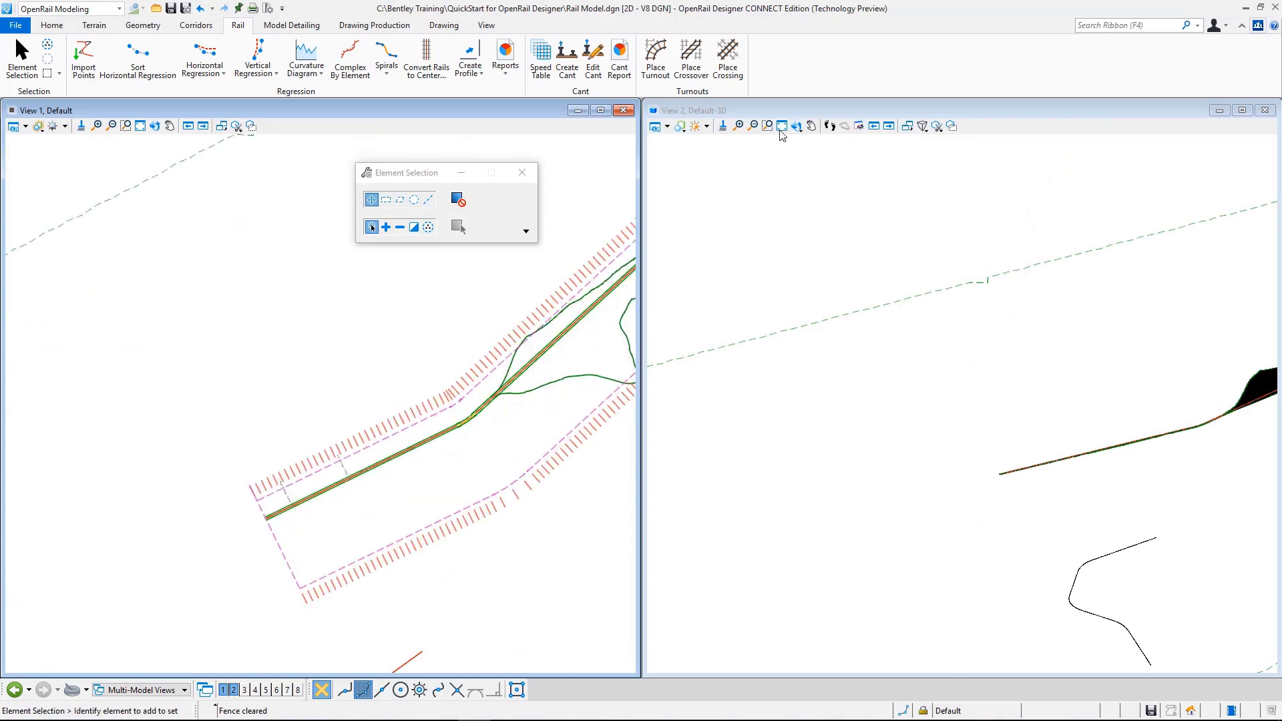
scroll(730, 358, "down", 2)
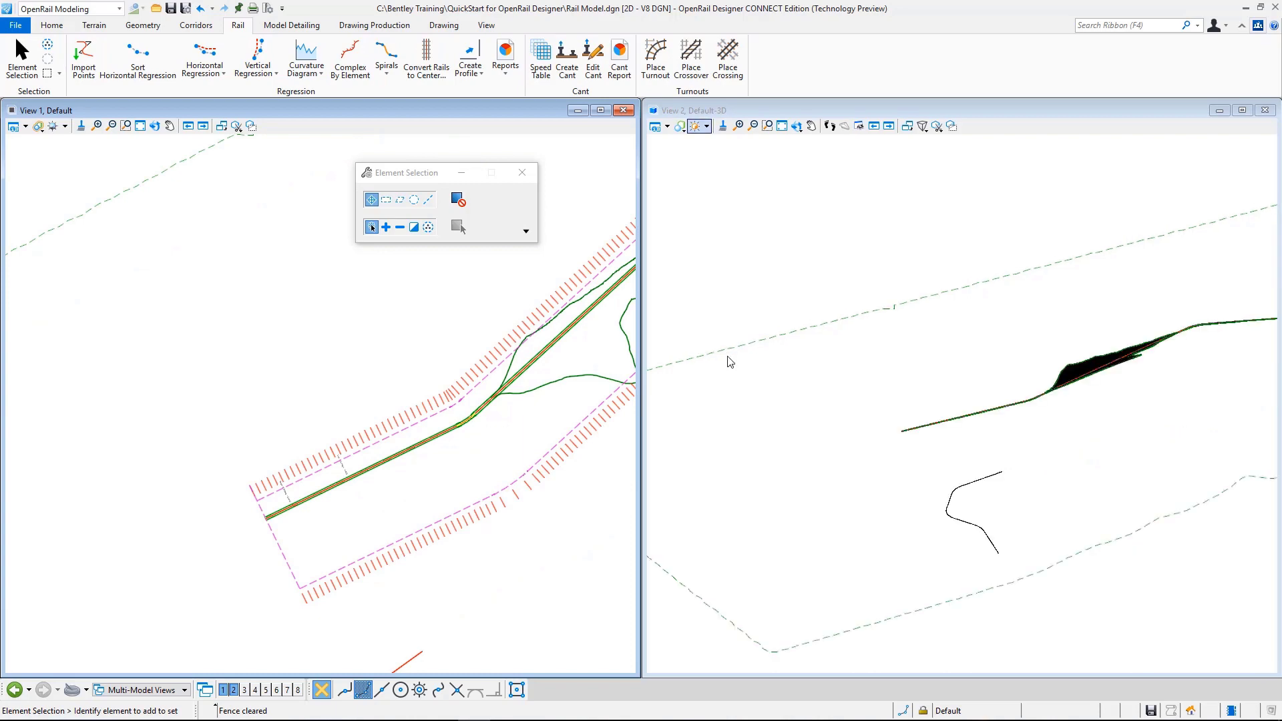
scroll(982, 378, "up", 1)
scroll(981, 379, "up", 5)
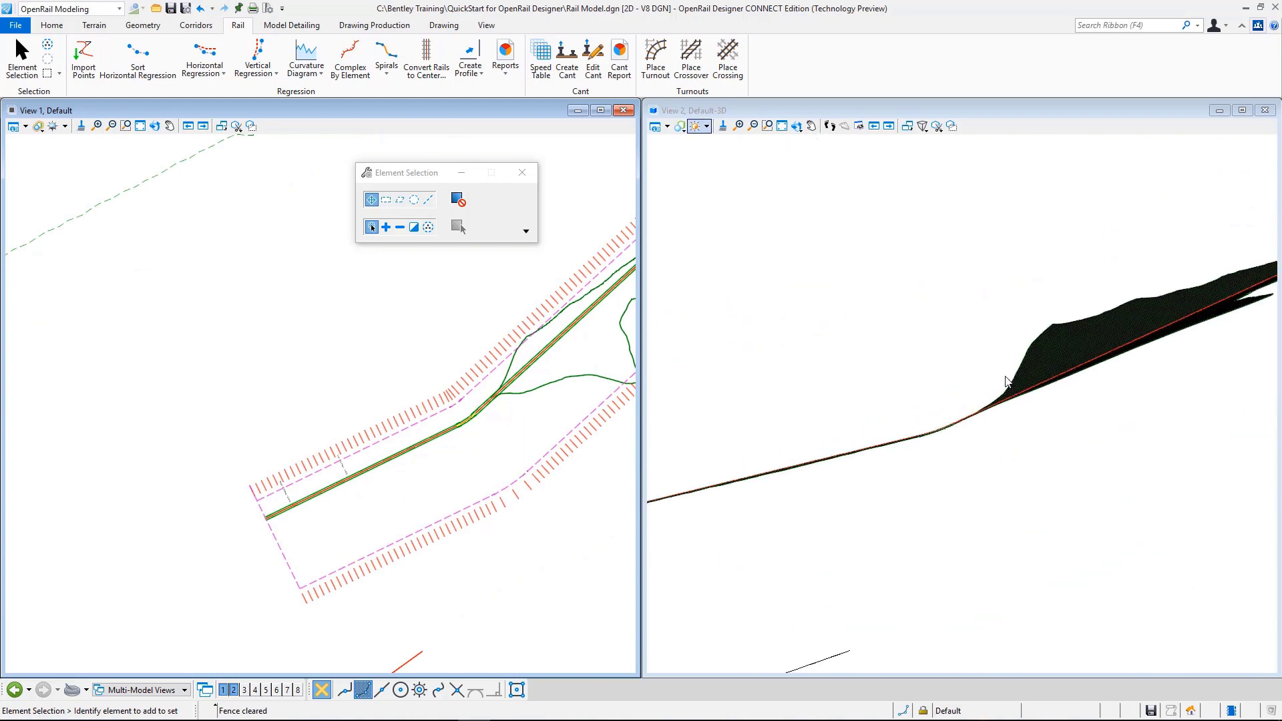
scroll(984, 402, "up", 1)
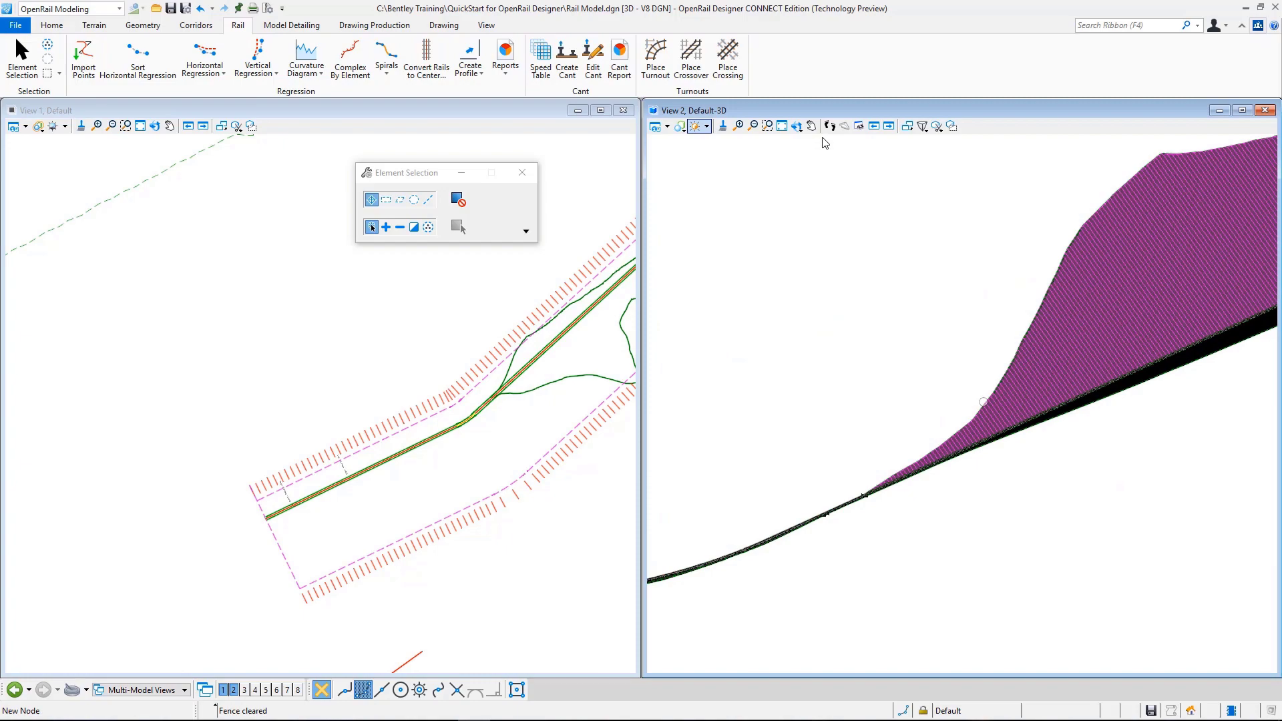
left_click(797, 126)
middle_click(1009, 431)
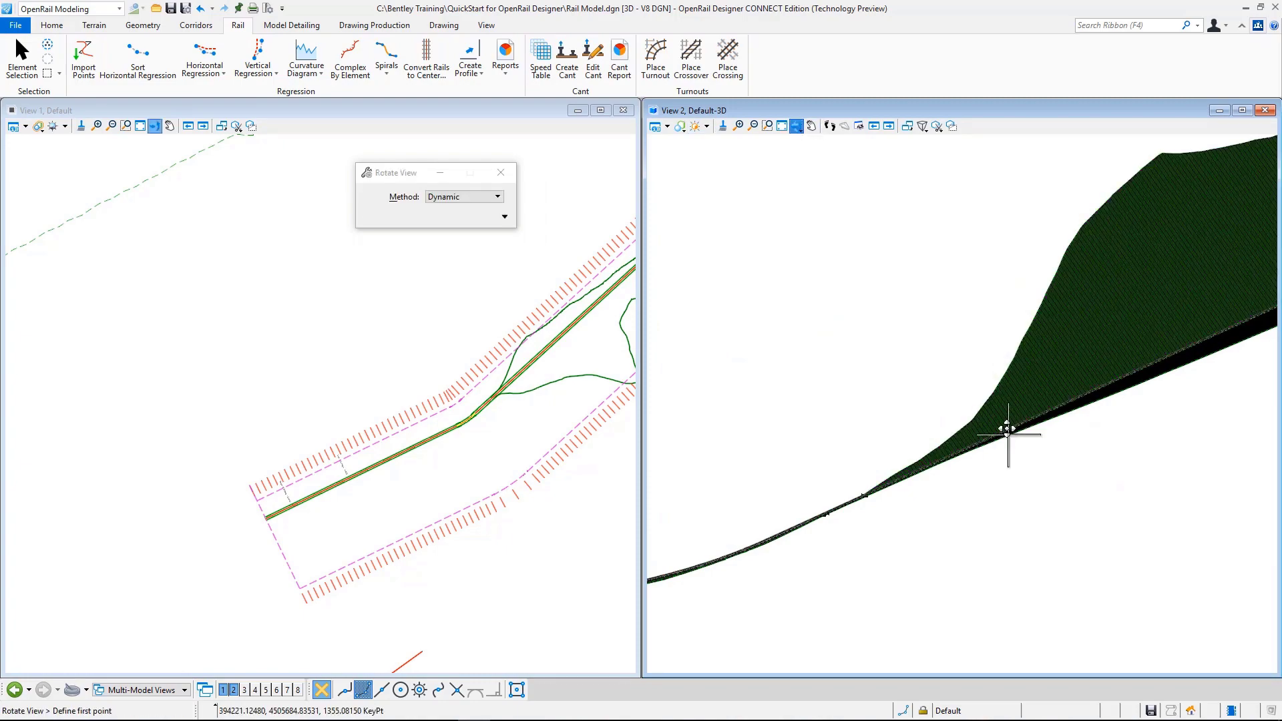
left_click(975, 502)
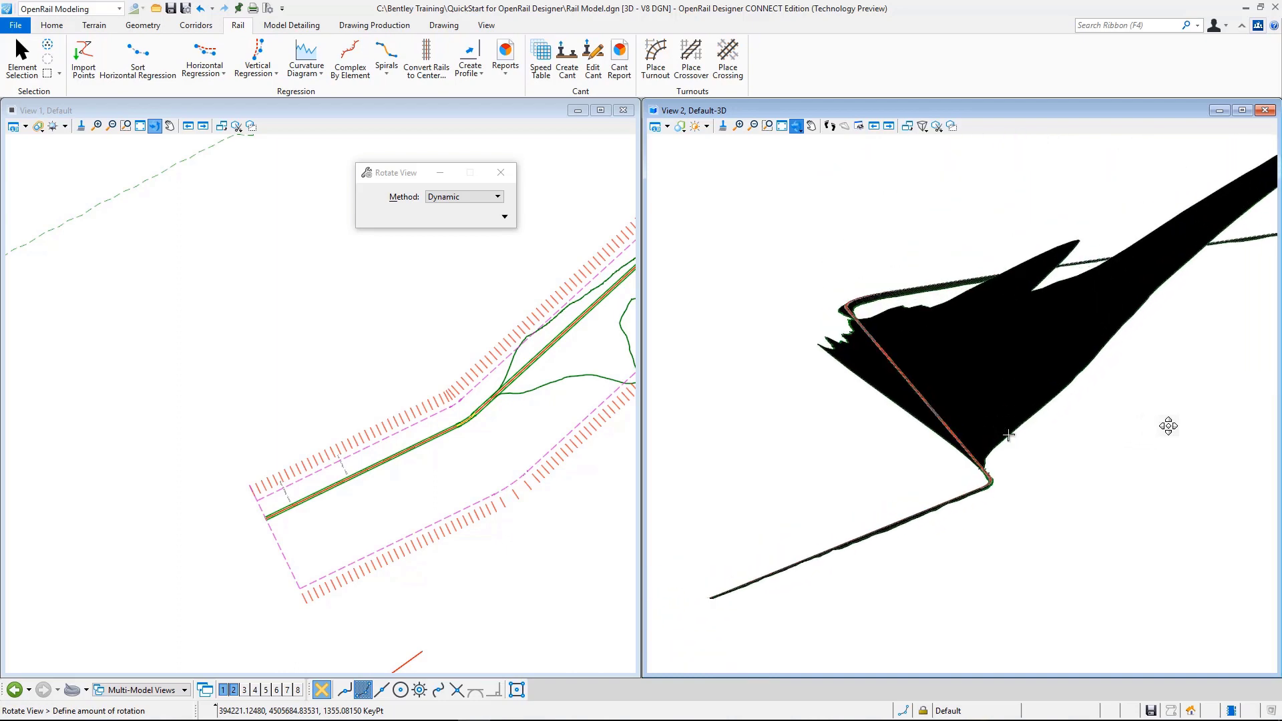
left_click(1122, 459)
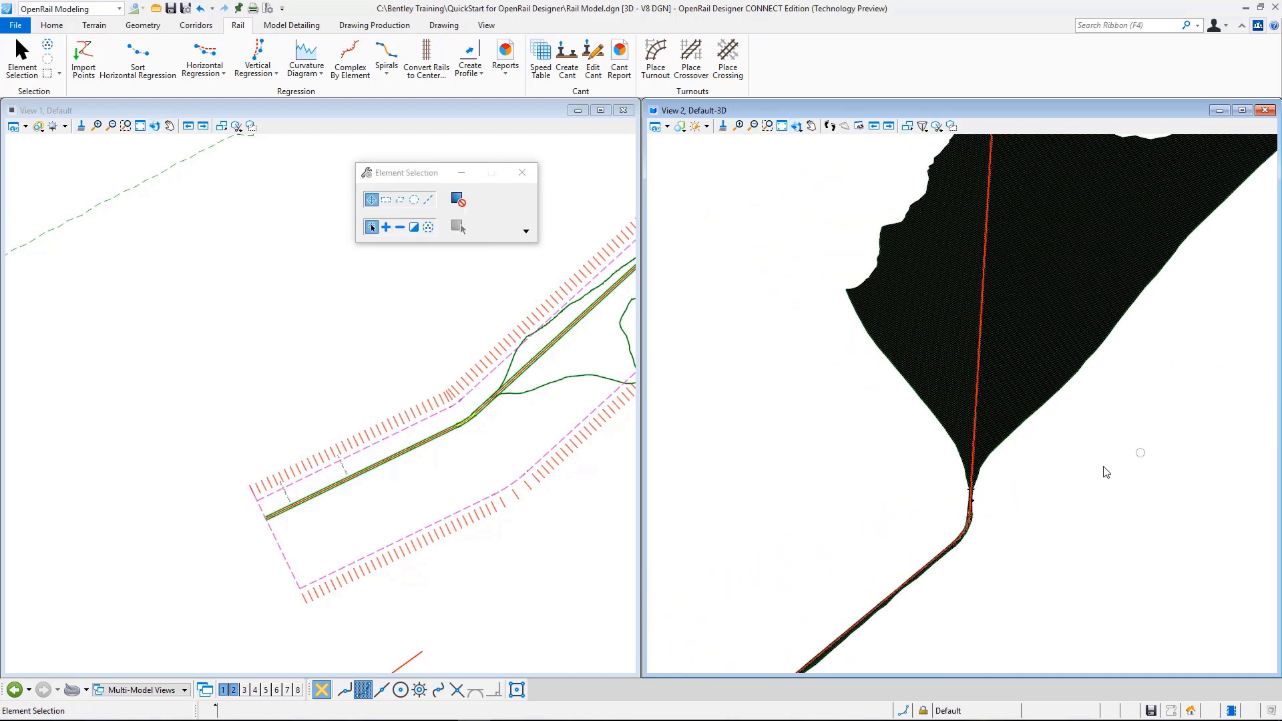
Show the Aerial background map in the plan view and examine the corridor against the imagery.
left_click(385, 352)
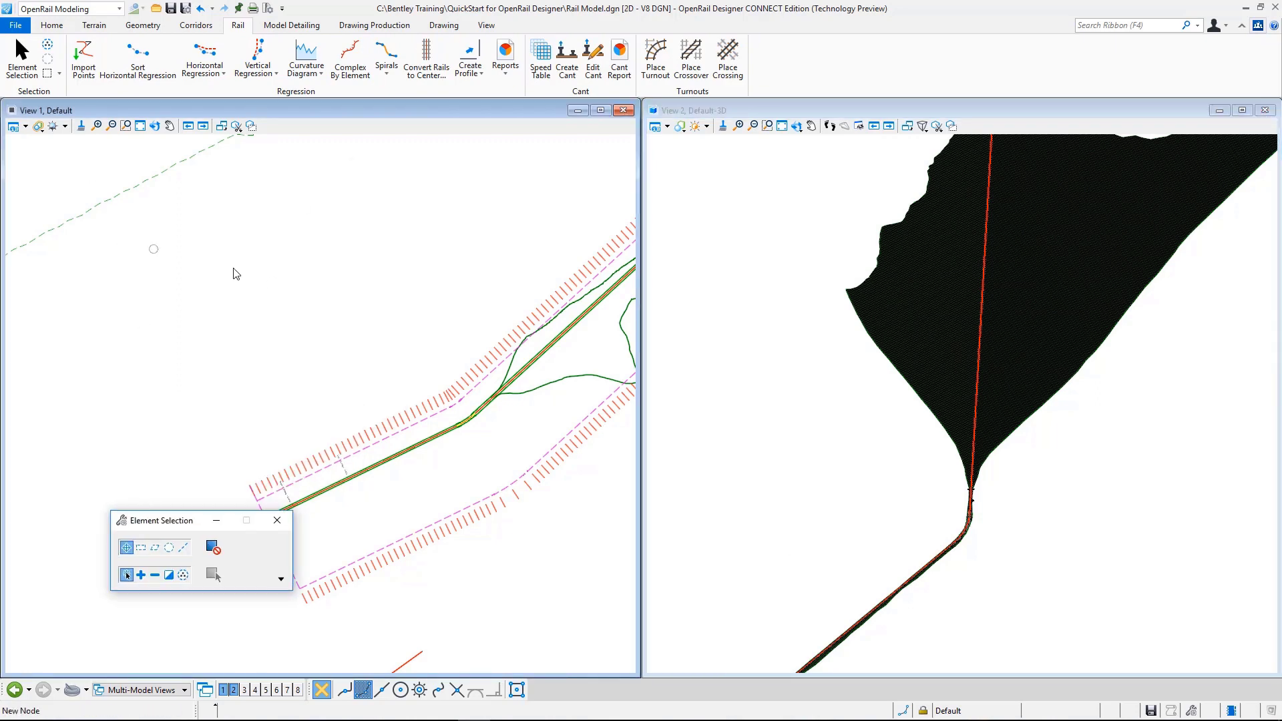
left_click(23, 127)
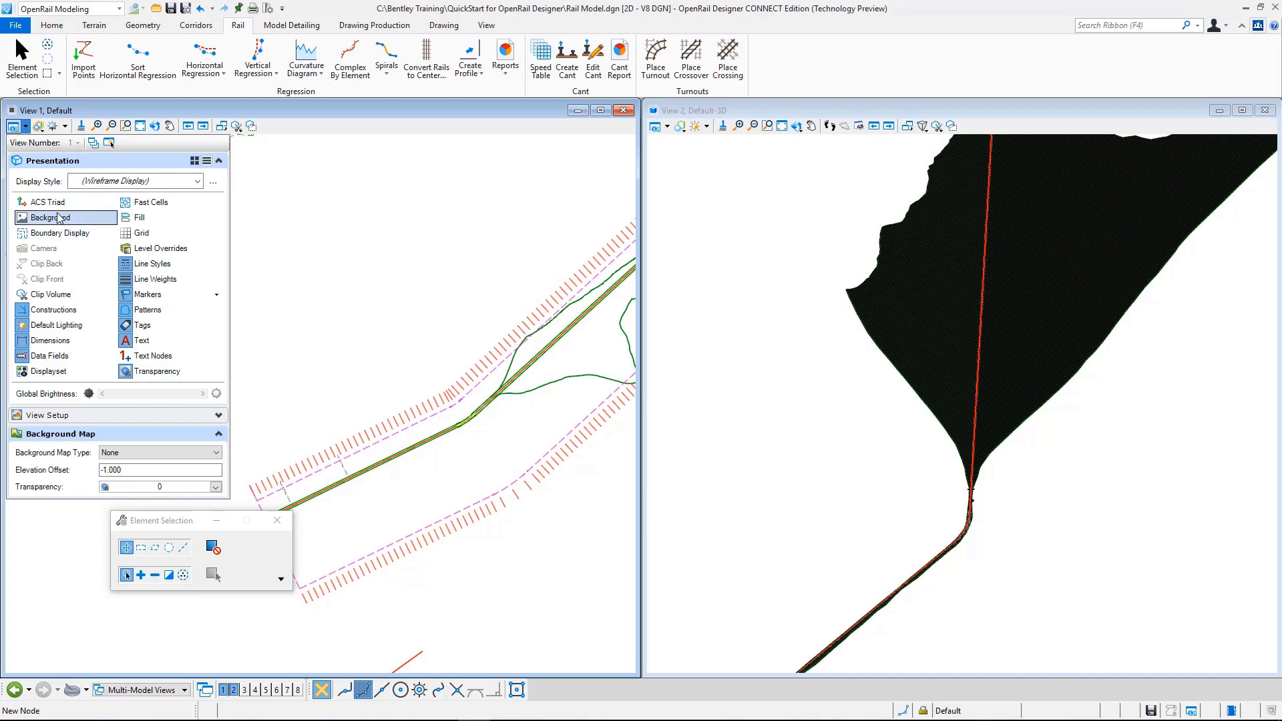
left_click(166, 458)
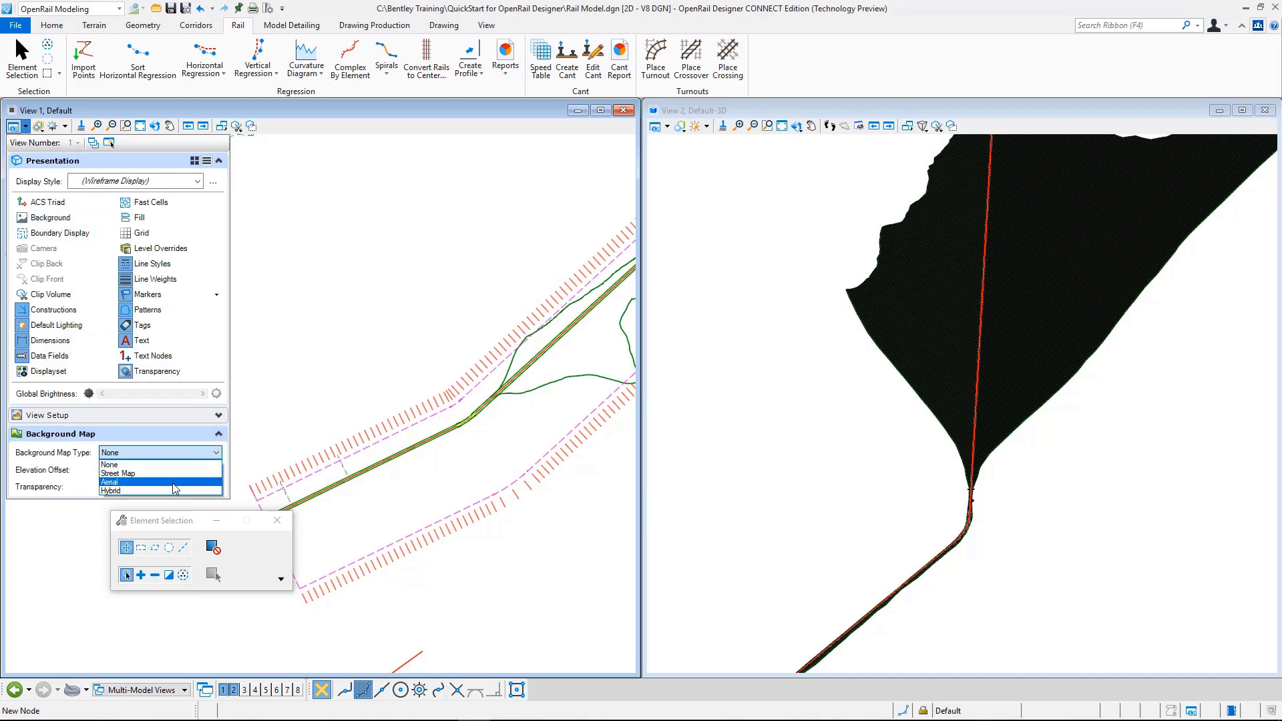
left_click(173, 482)
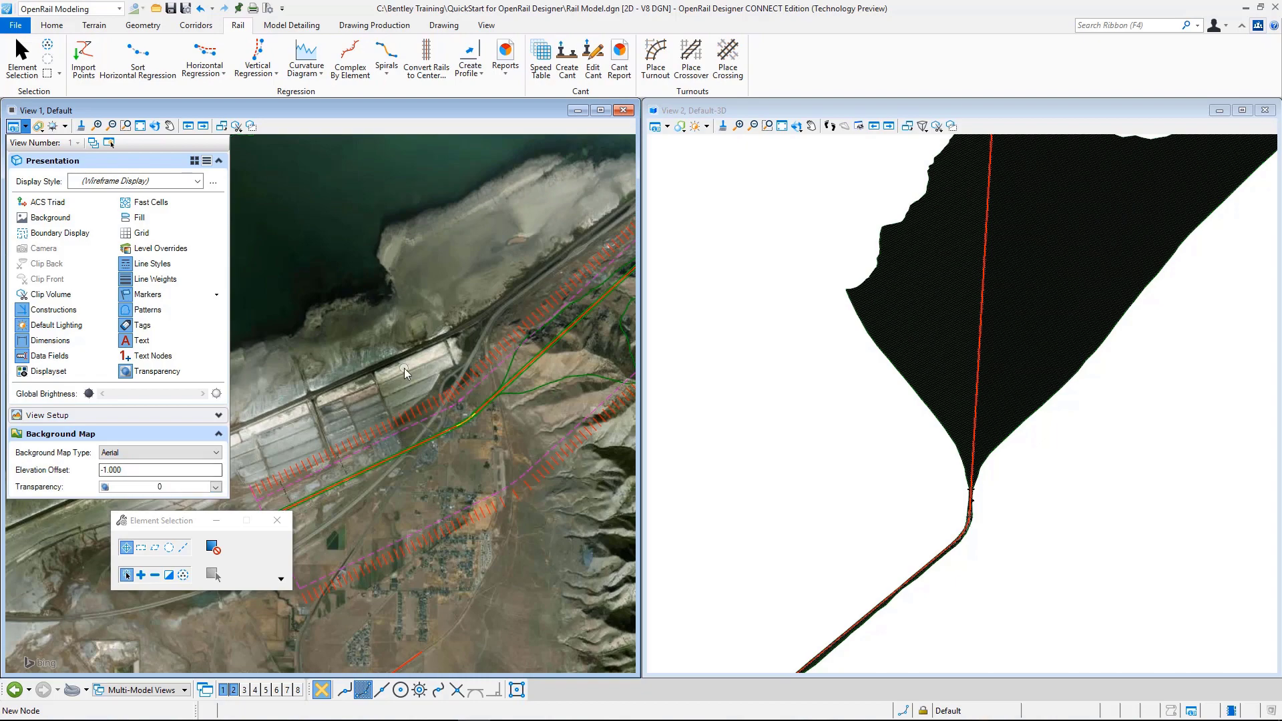
scroll(179, 345, "down", 2)
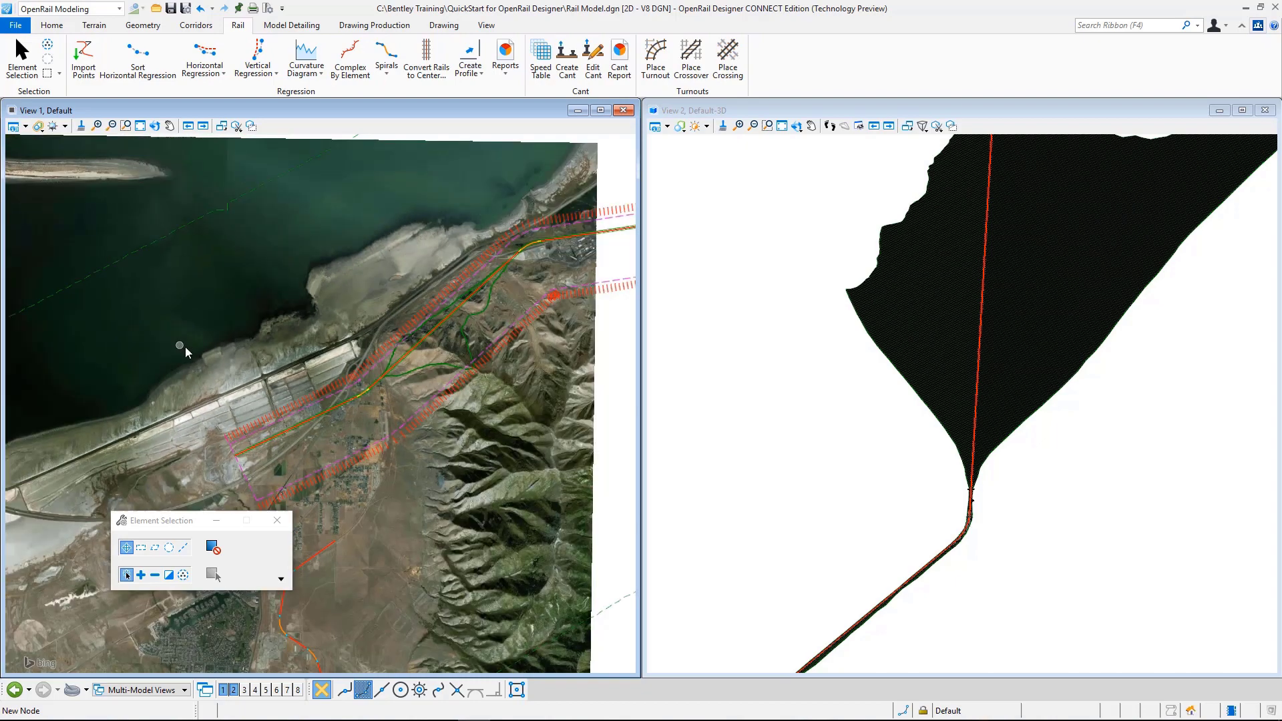
scroll(471, 343, "up", 2)
scroll(432, 321, "up", 4)
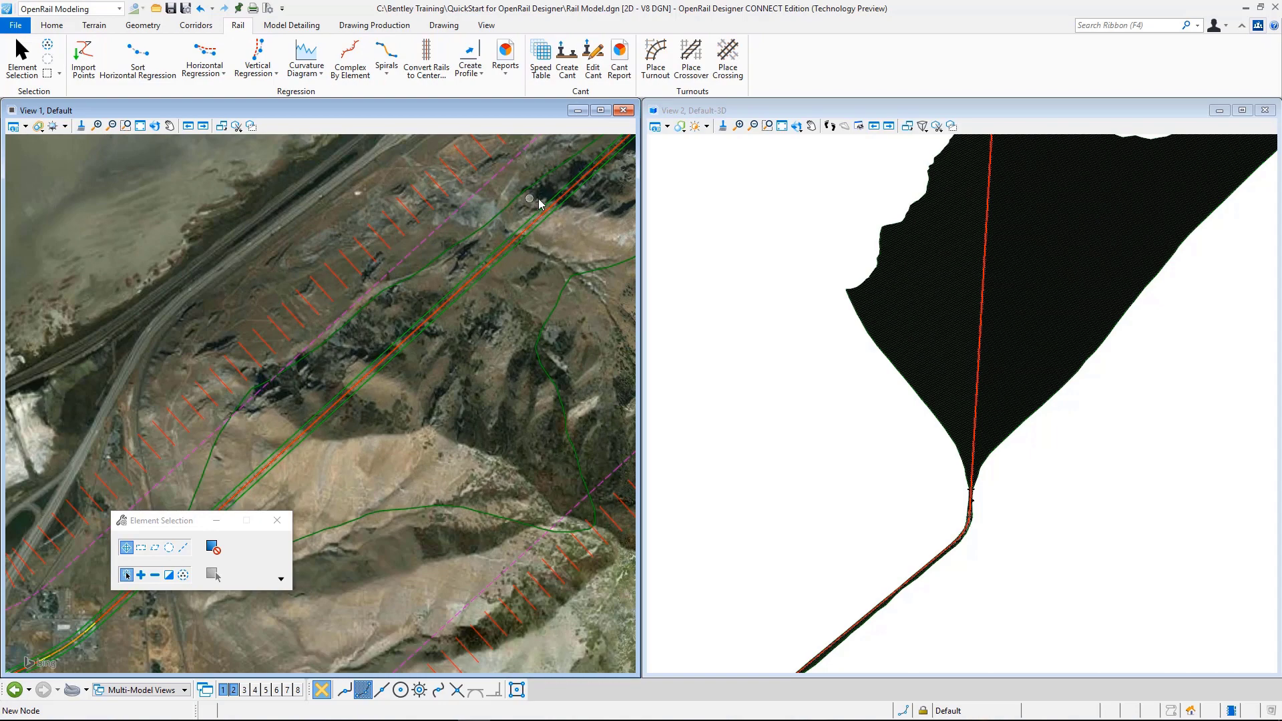
scroll(557, 200, "down", 5)
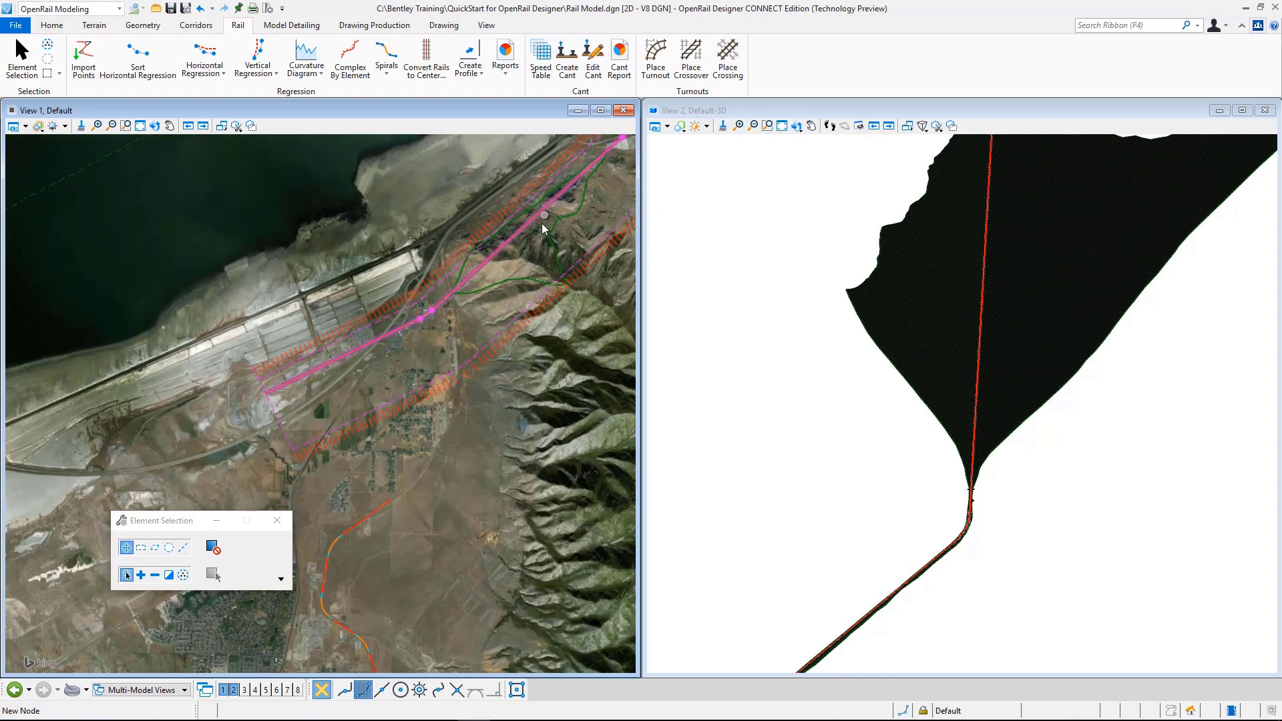
middle_click_drag(542, 223, 502, 276)
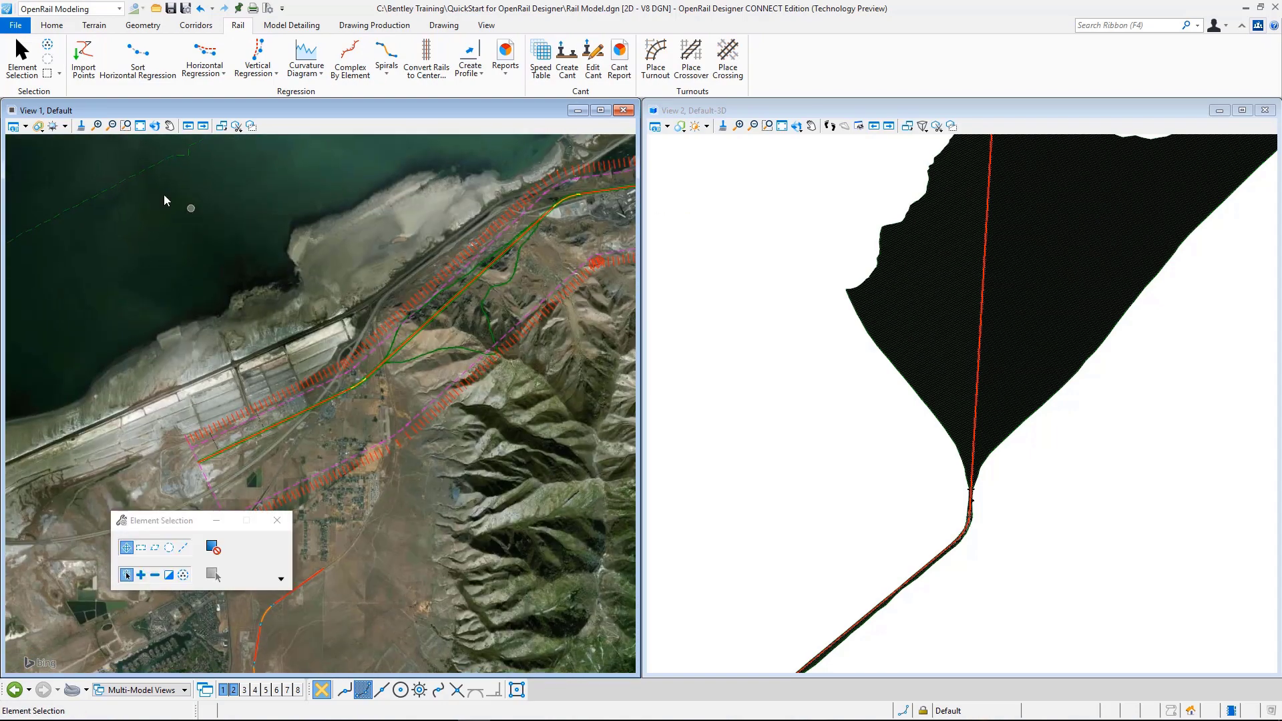
Set the plan view's background map type to None.
left_click(14, 126)
left_click(201, 450)
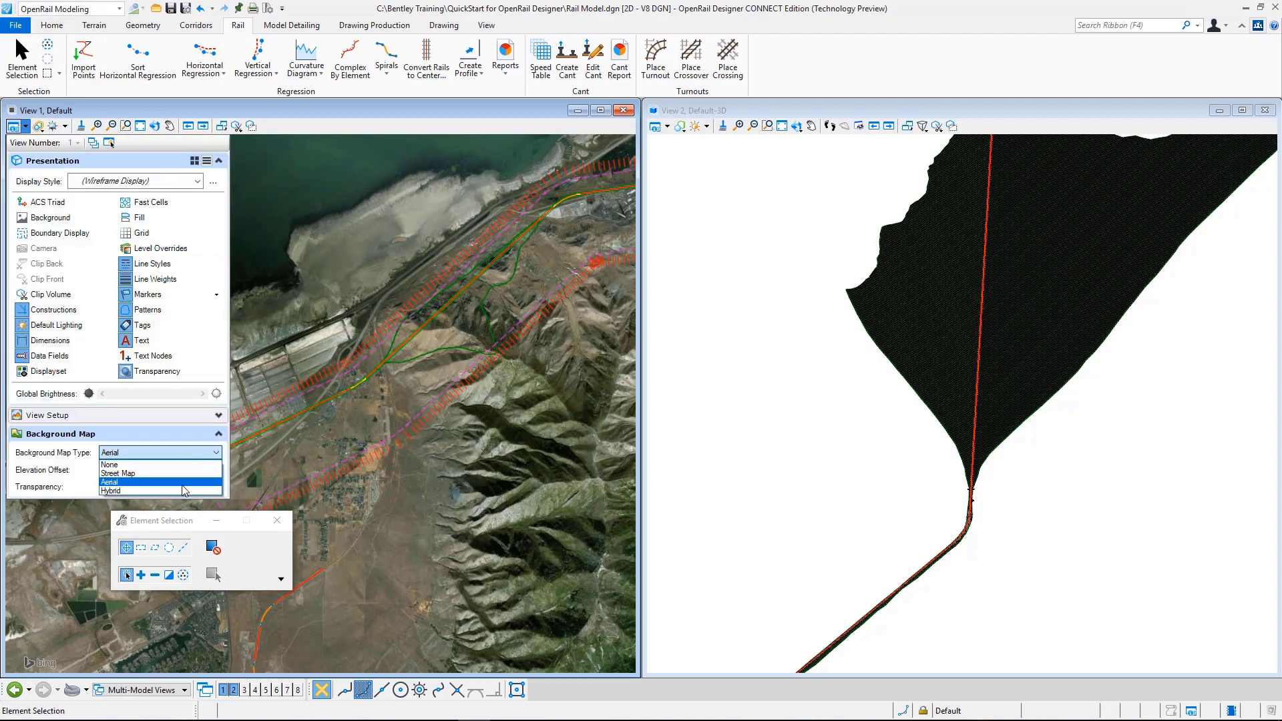
left_click(177, 466)
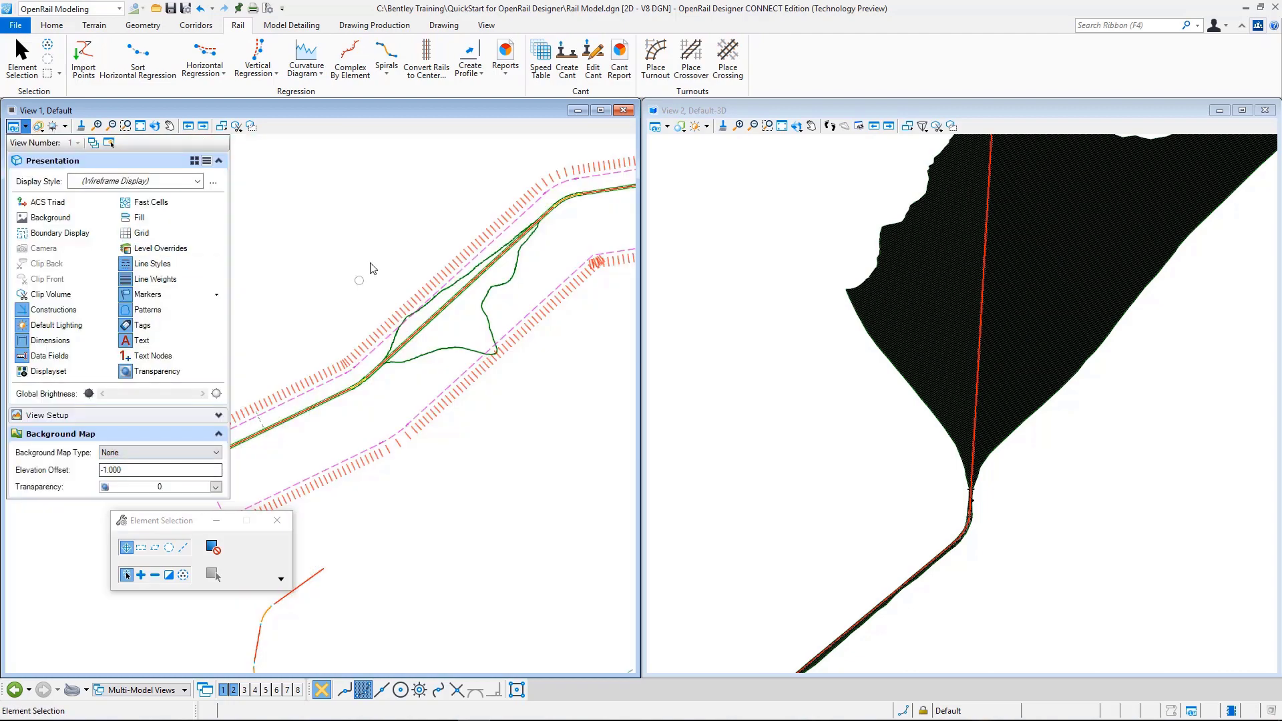
scroll(386, 203, "down", 1)
scroll(386, 202, "down", 1)
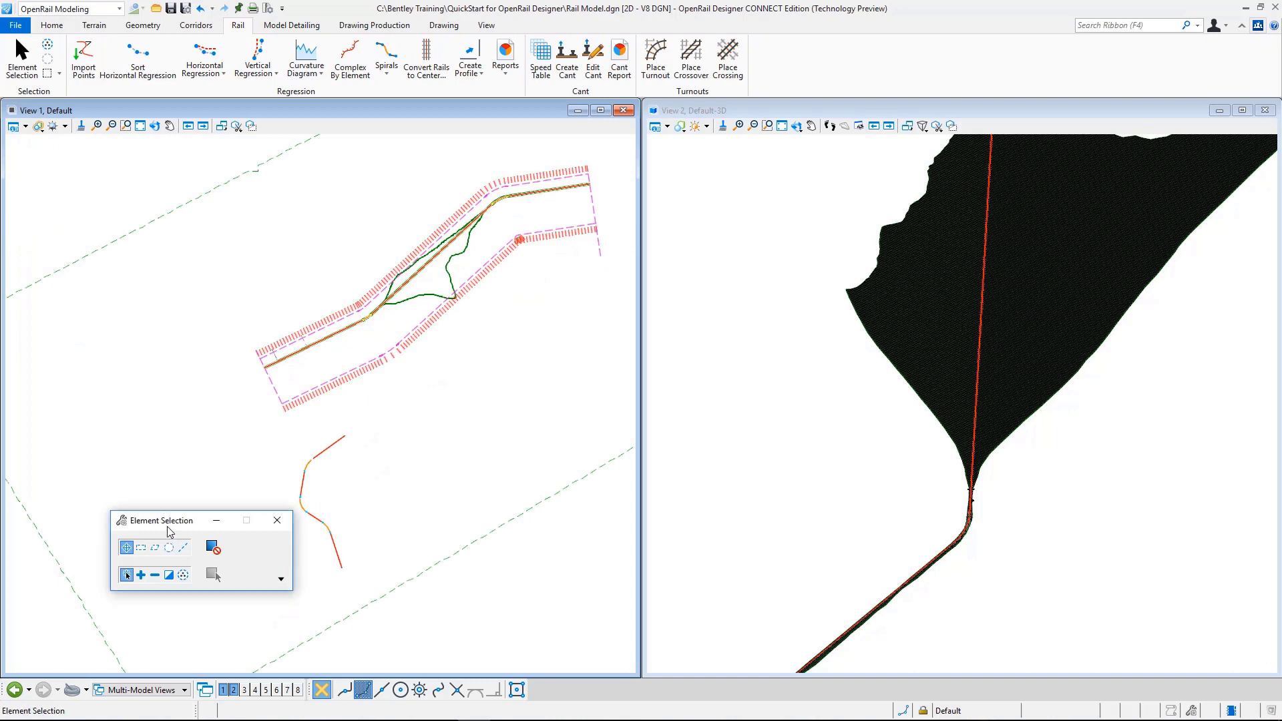
Select the Track_Main corridor by its hatch marks in the plan view and open its Corridor Objects.
left_click_drag(171, 521, 143, 178)
scroll(289, 275, "up", 2)
middle_click_drag(338, 417, 357, 491)
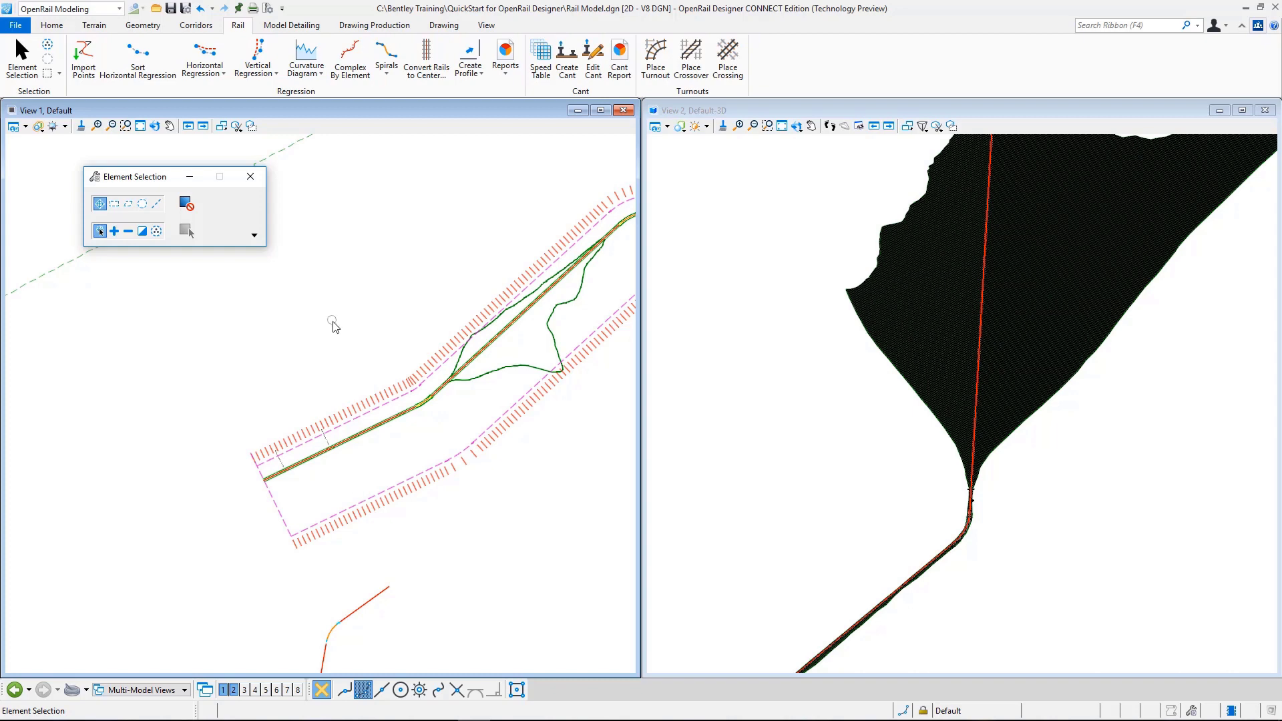
scroll(321, 508, "up", 3)
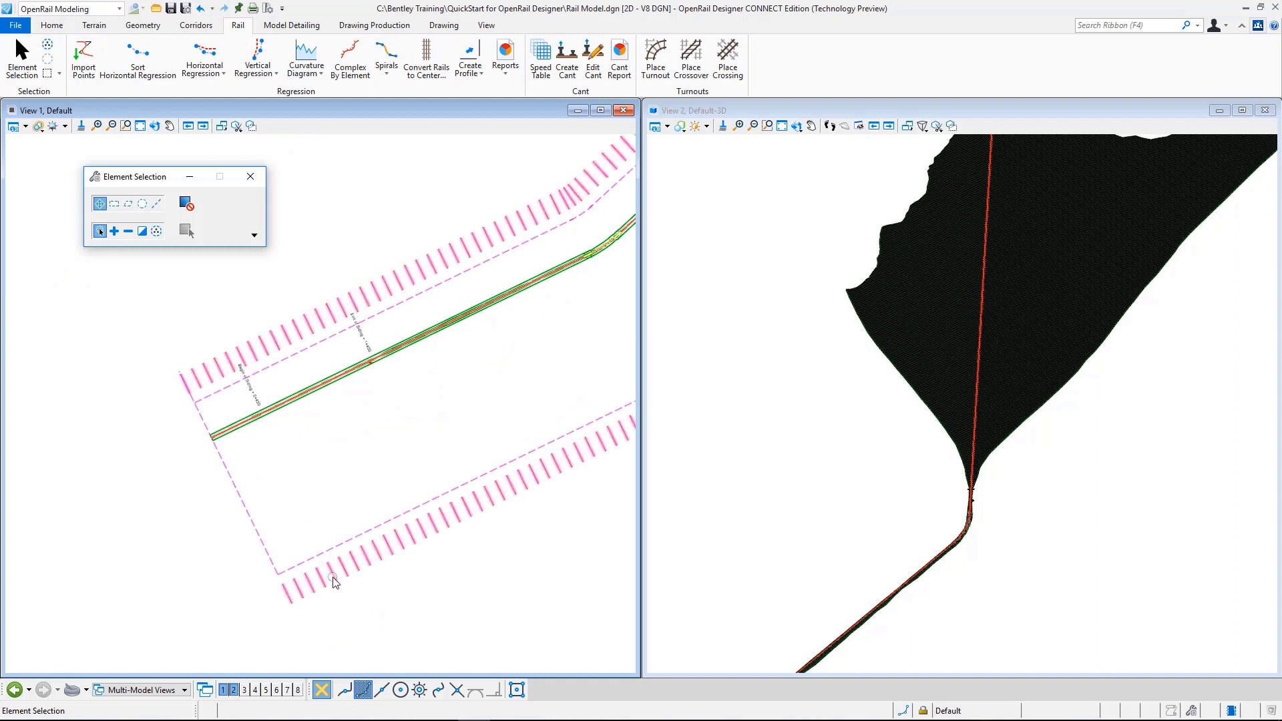
scroll(335, 581, "up", 1)
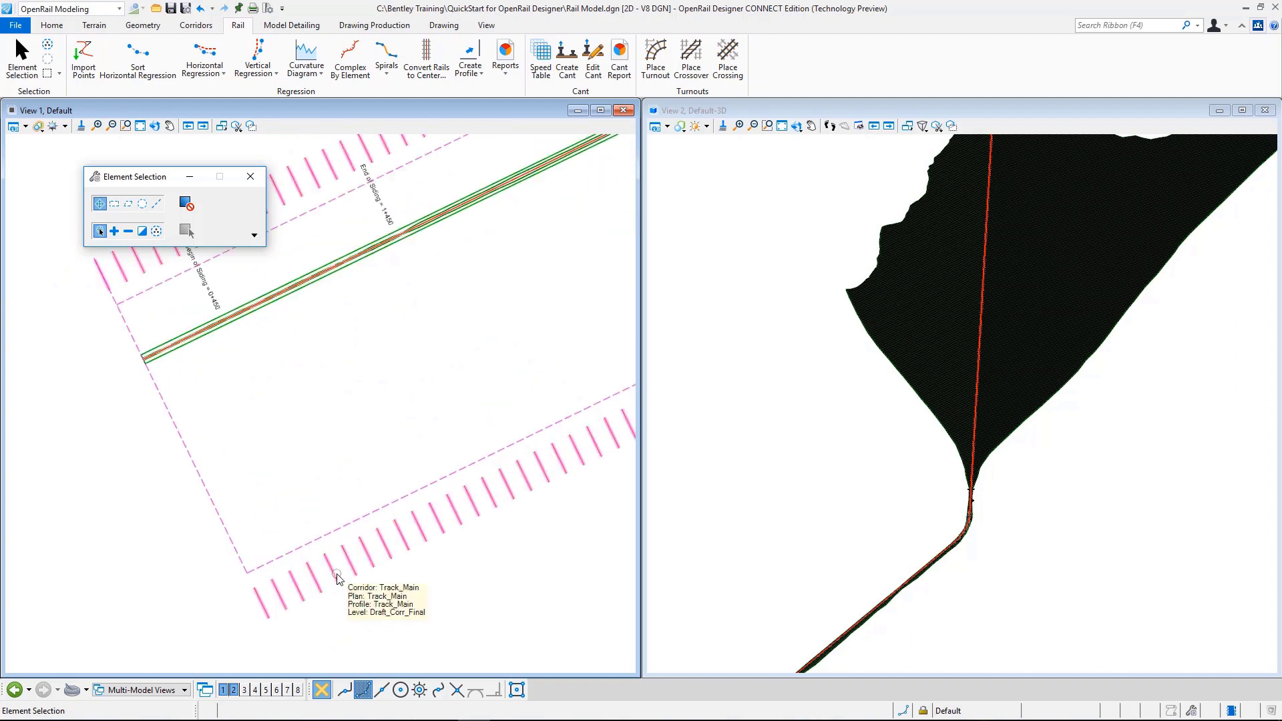
left_click(335, 580)
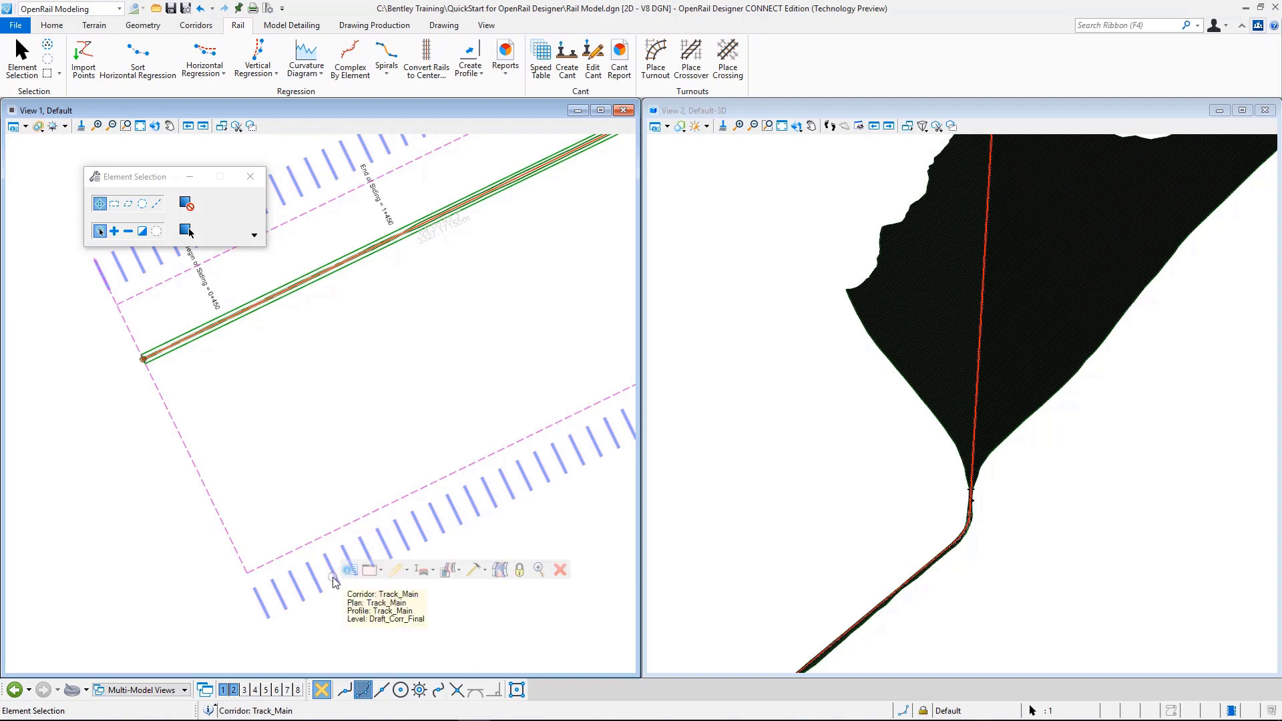
left_click(475, 571)
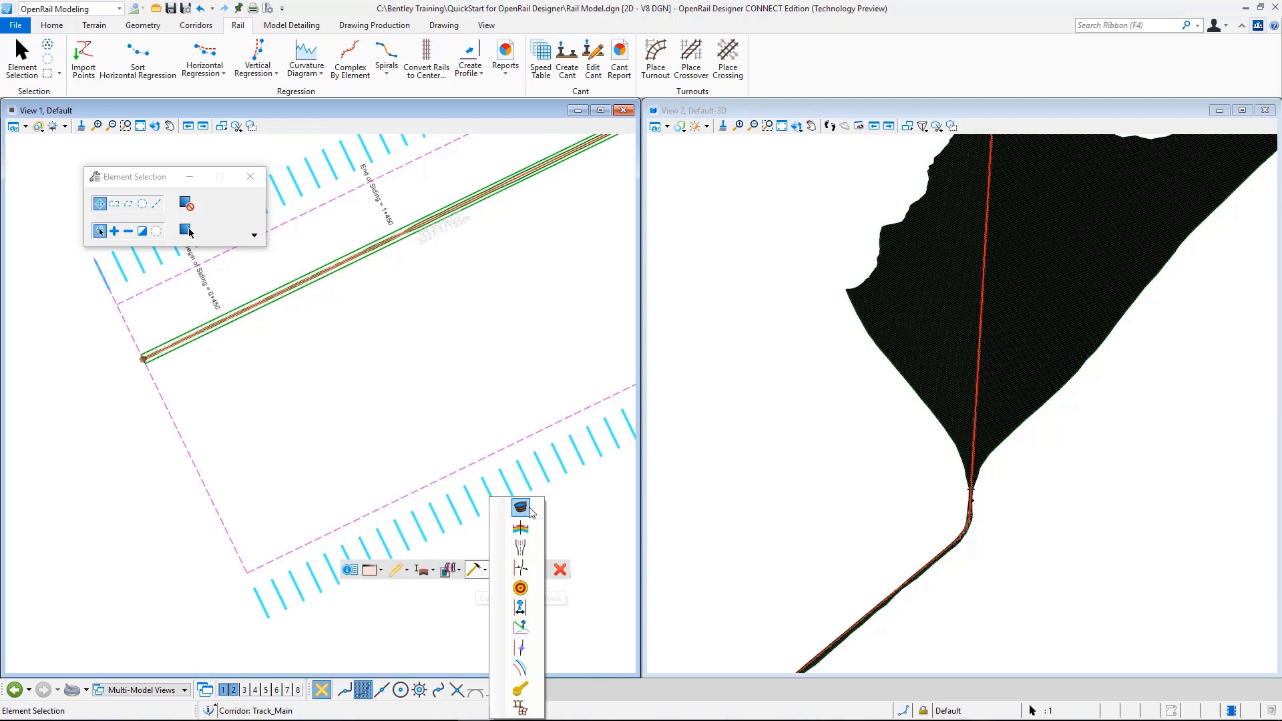
left_click(518, 526)
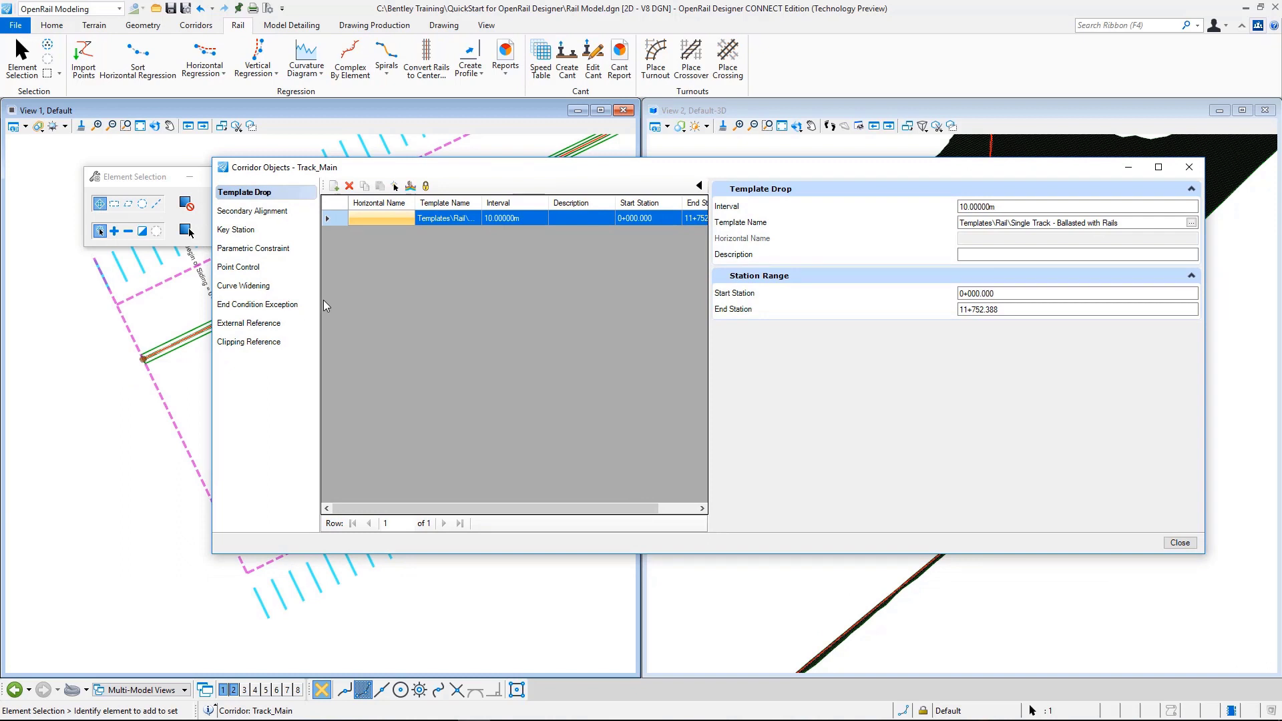
Start a new point control for Track_Main with Vertical mode and the Cant control type.
left_click(262, 269)
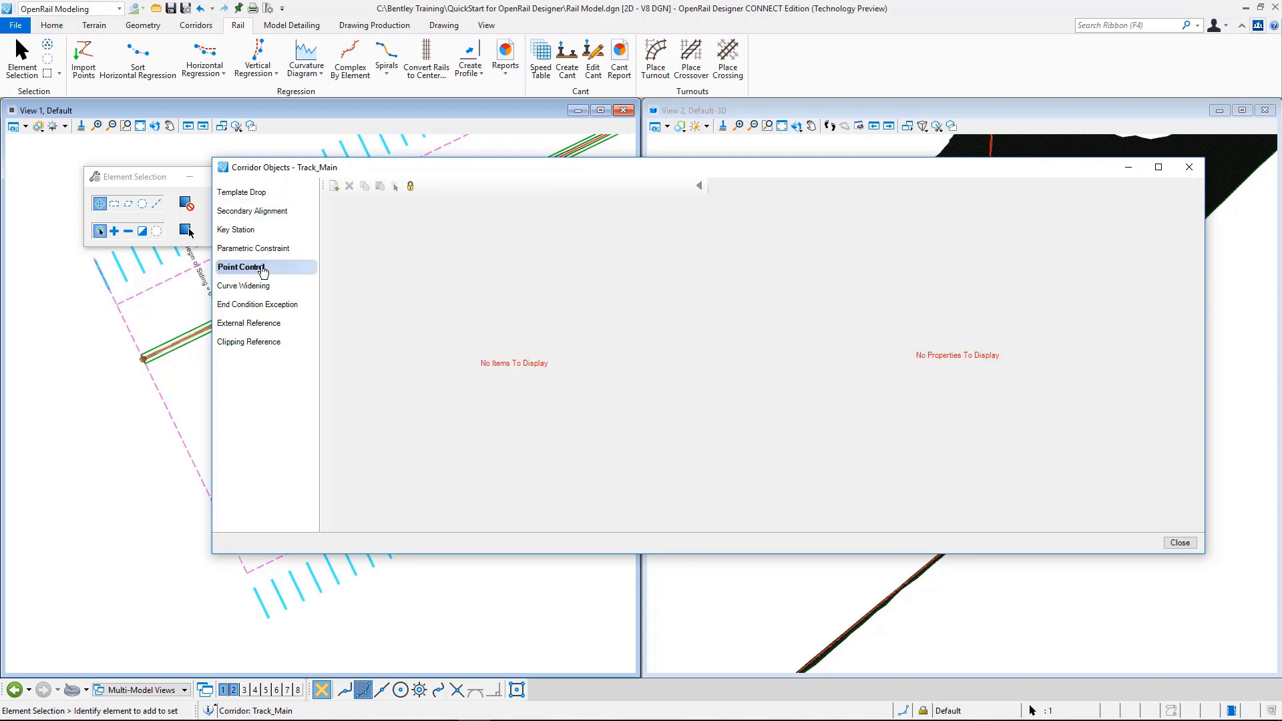
left_click(333, 186)
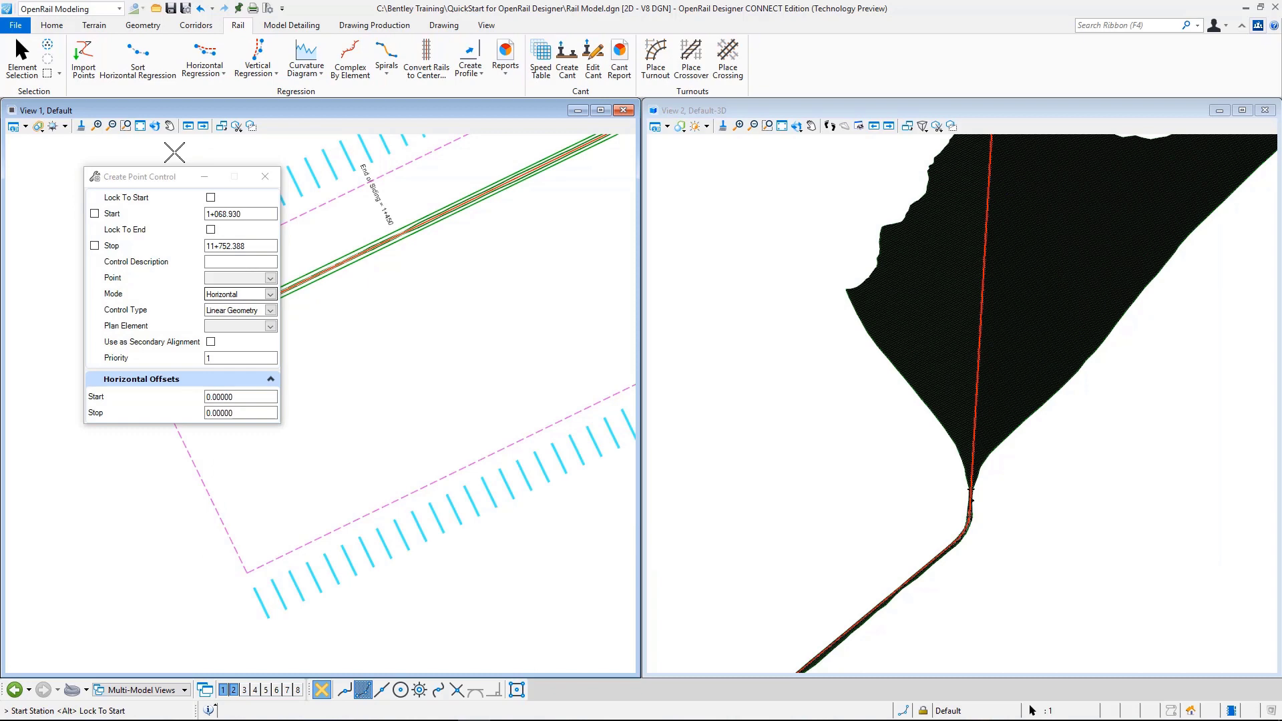
left_click_drag(246, 176, 283, 151)
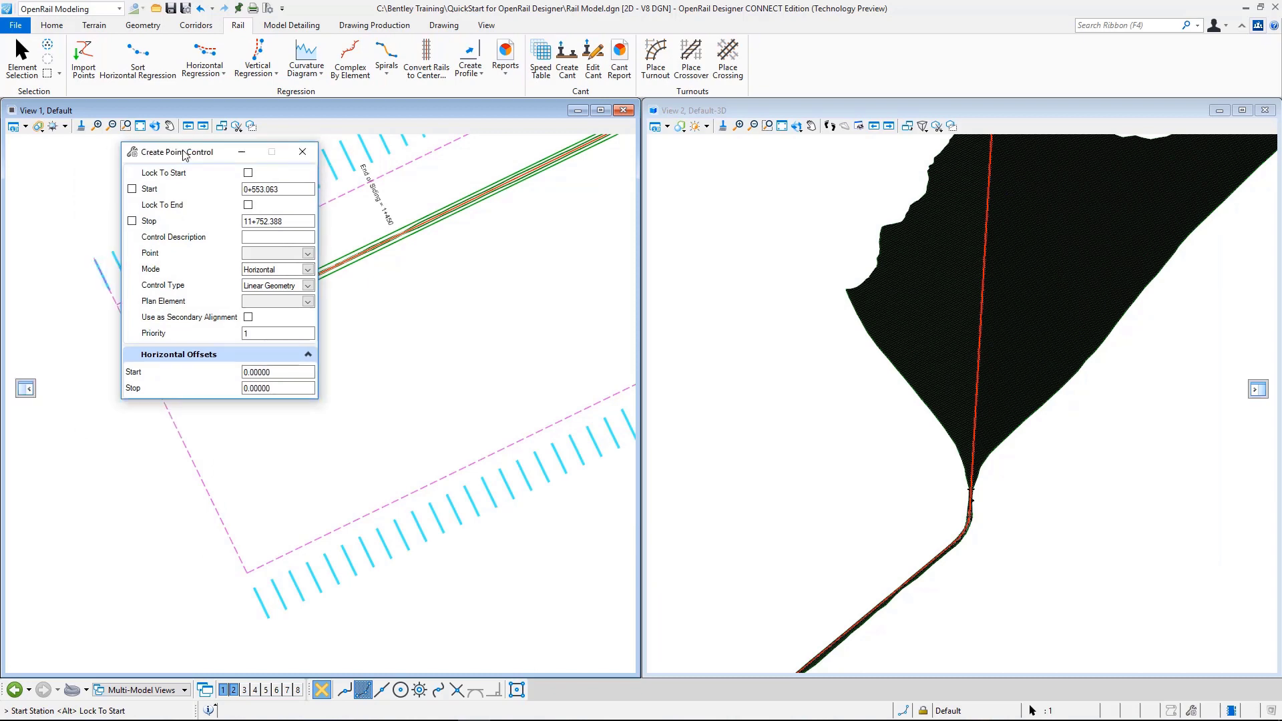
left_click(308, 269)
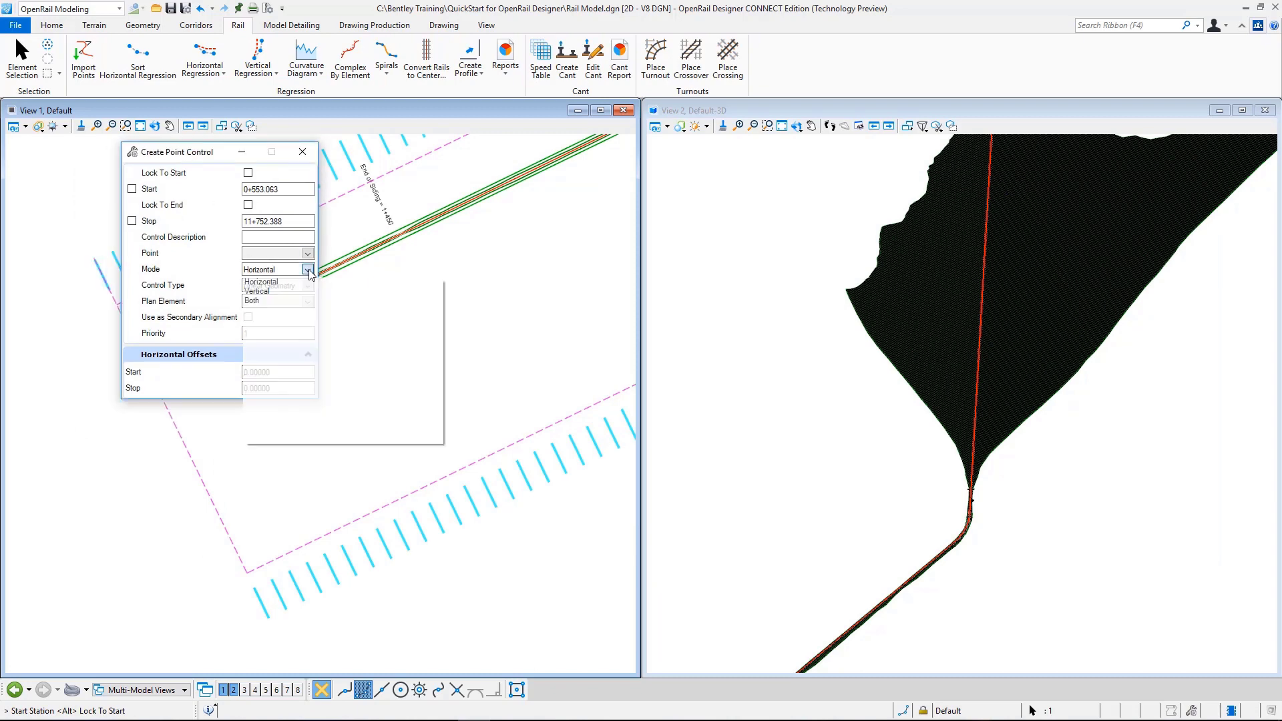
left_click(255, 291)
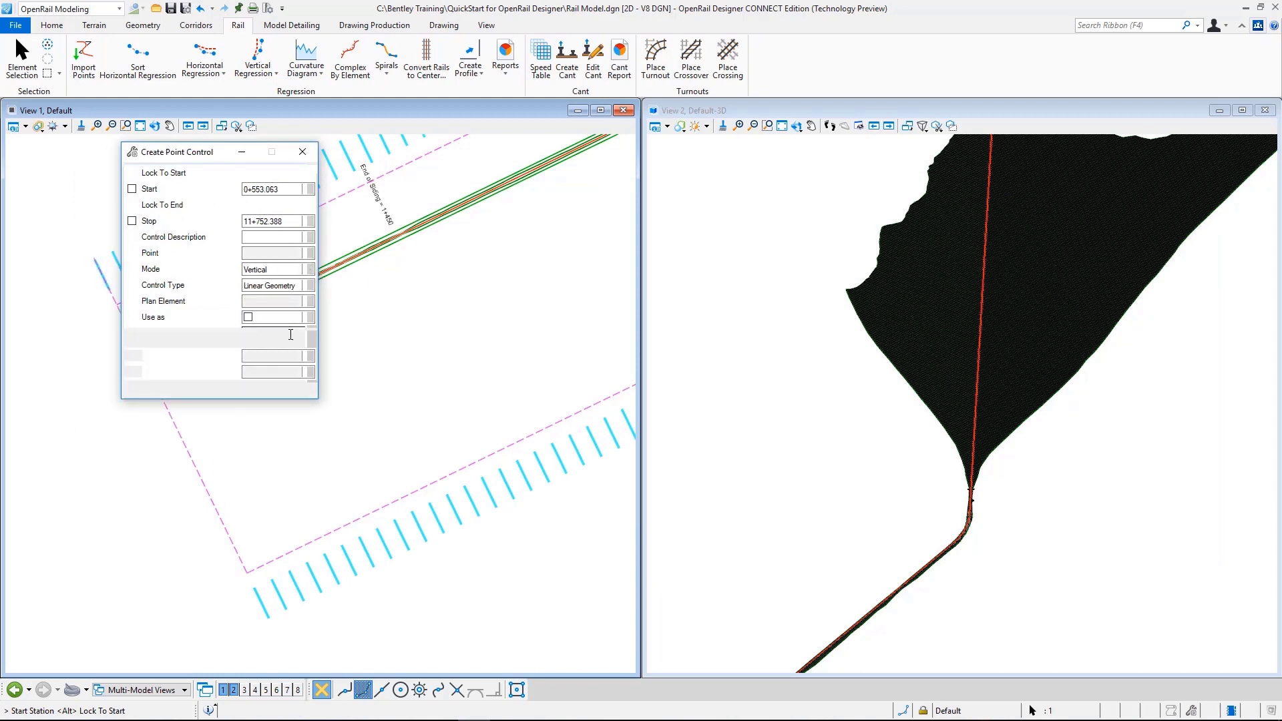
left_click(307, 287)
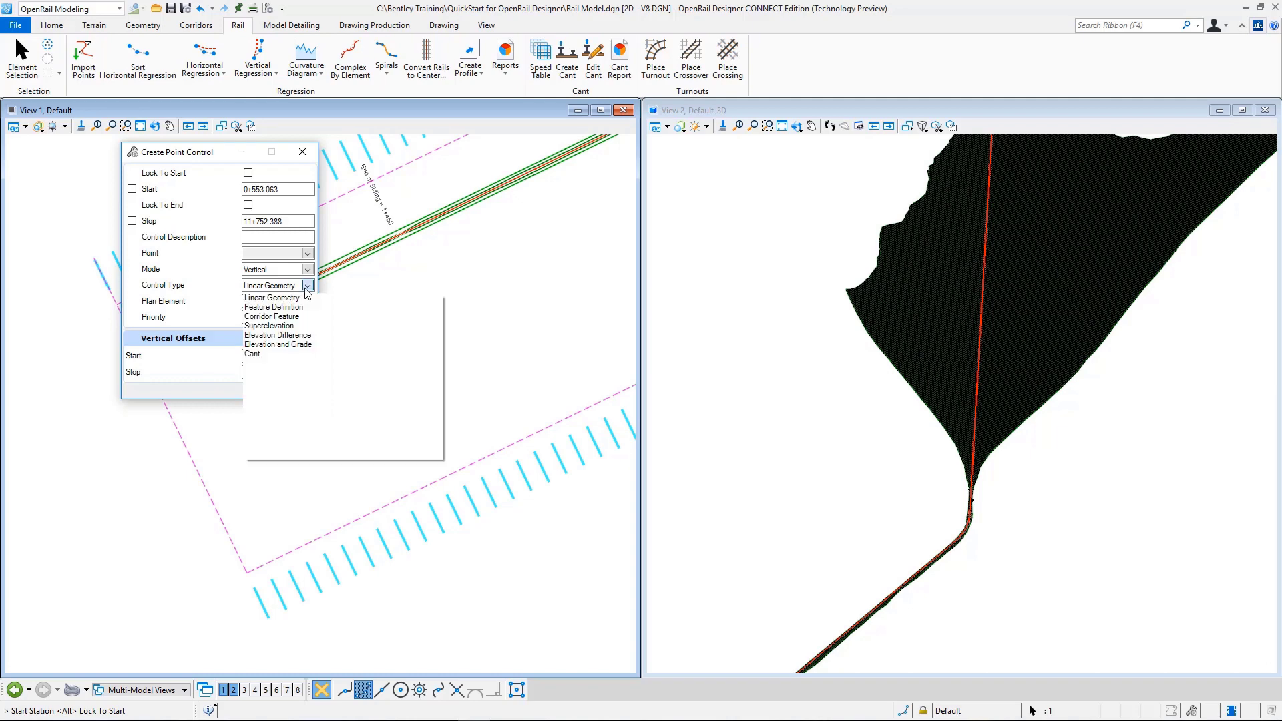
left_click(255, 354)
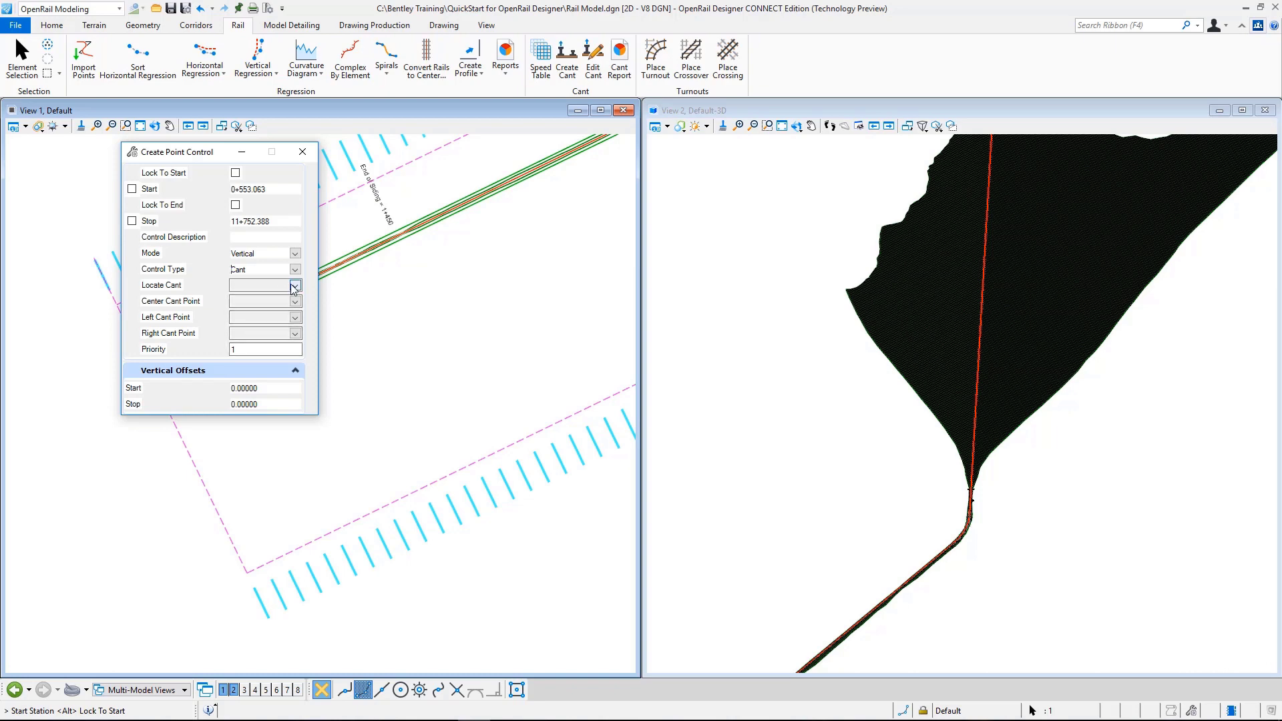
Choose Cant as the located cant, with RAIL_CANT as center, RAIL_CANT_L as left and RAIL_CANT_R as right cant point.
left_click(293, 287)
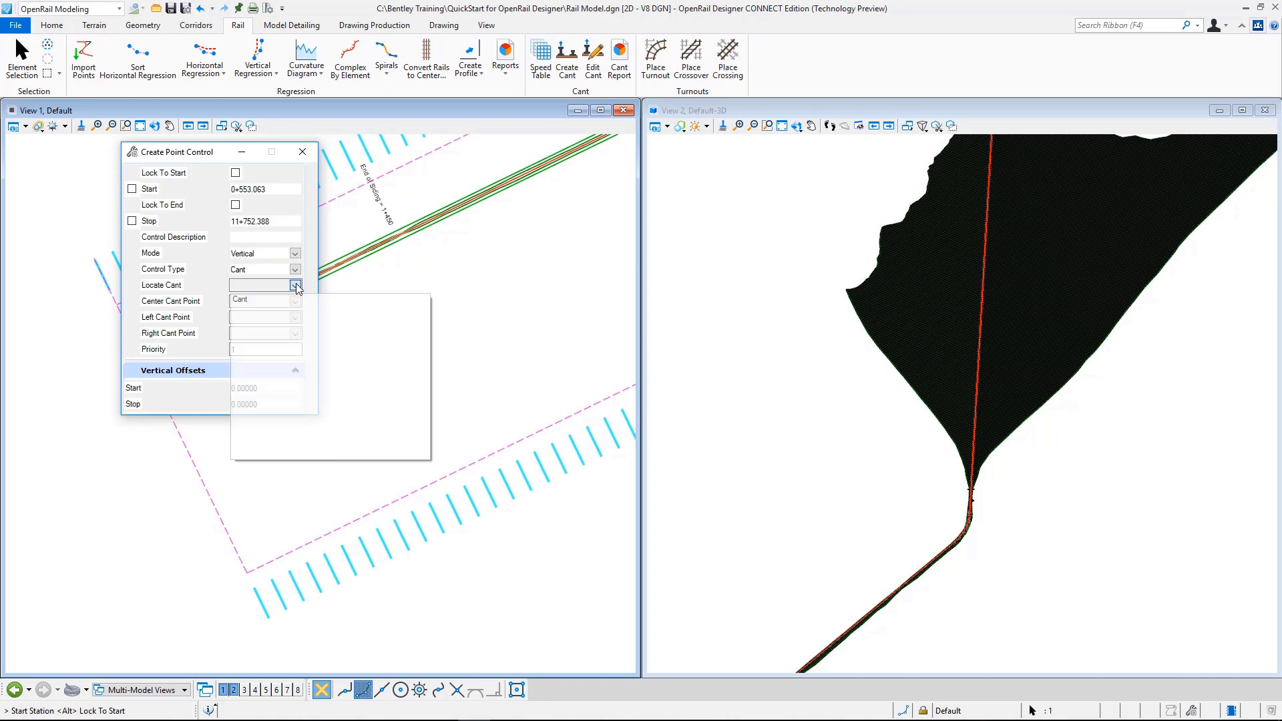
left_click(245, 303)
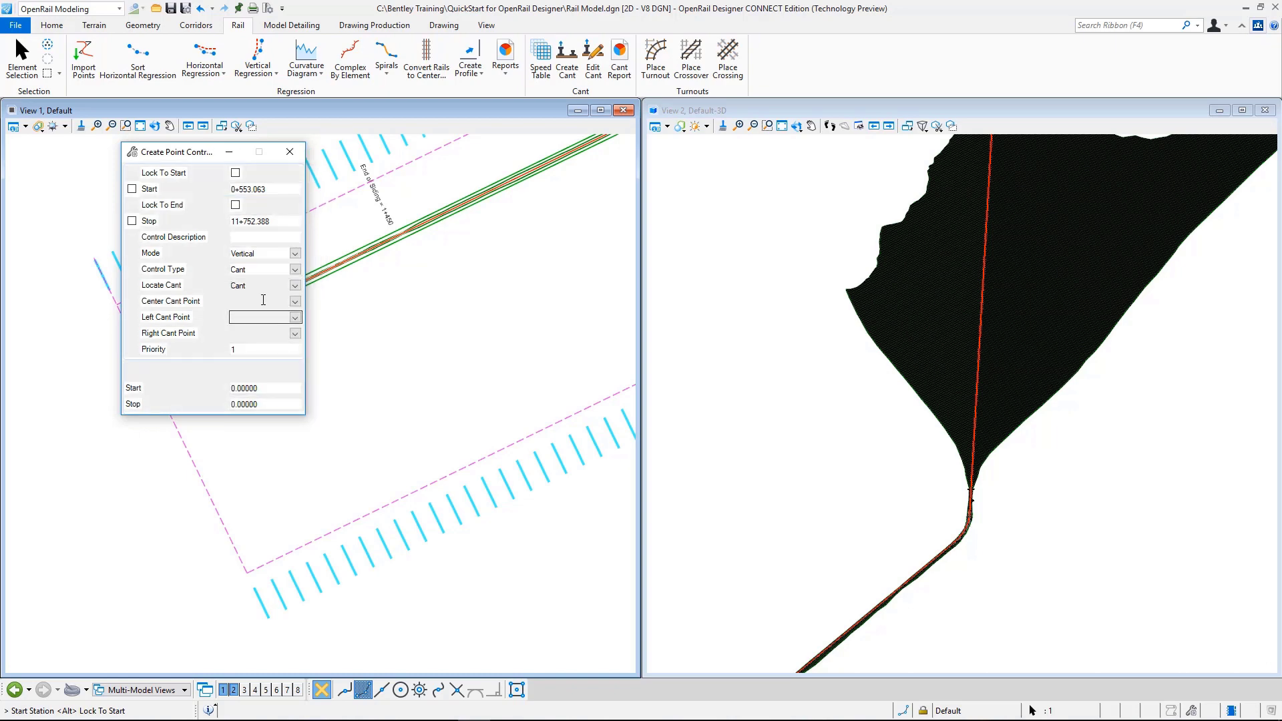
left_click(295, 301)
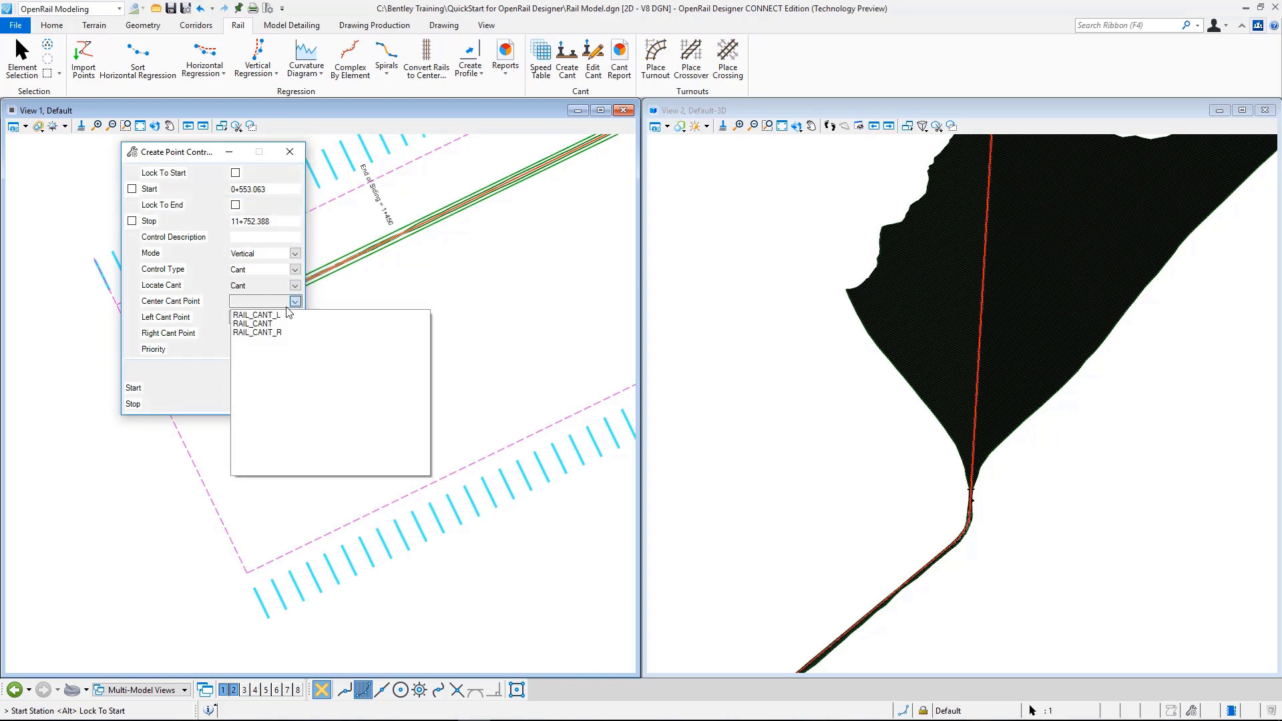
left_click(254, 324)
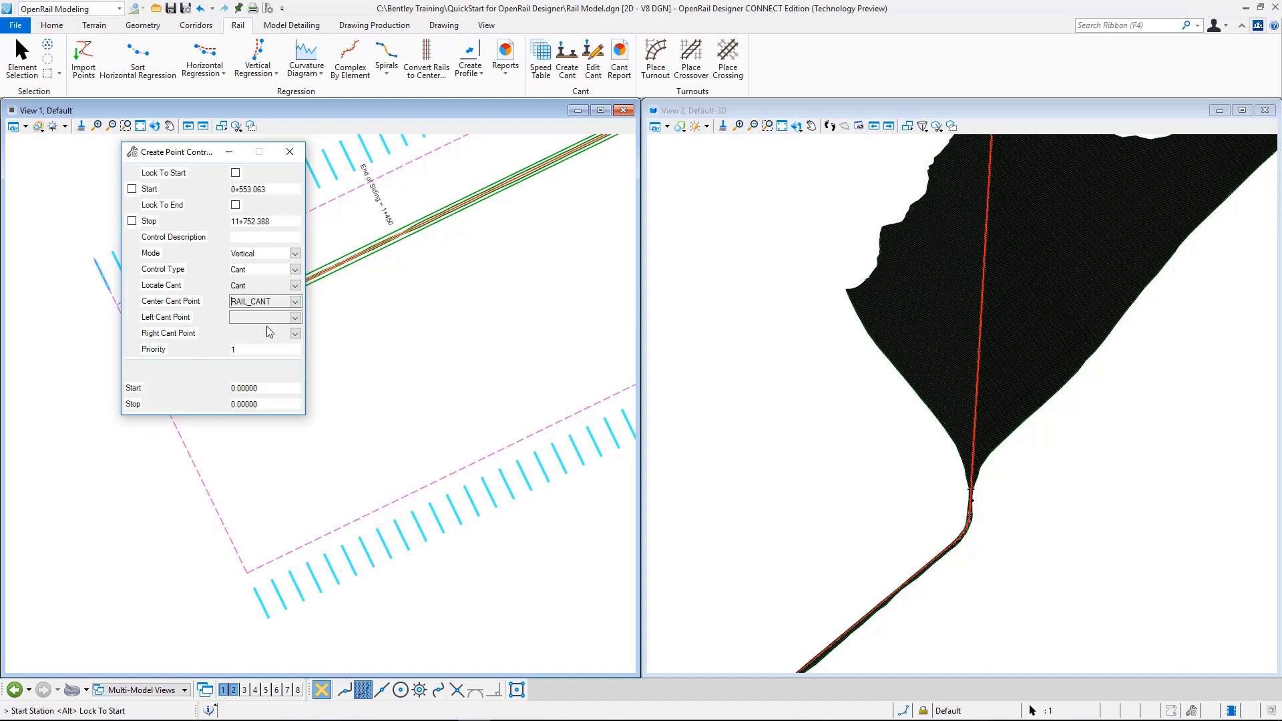
left_click(294, 317)
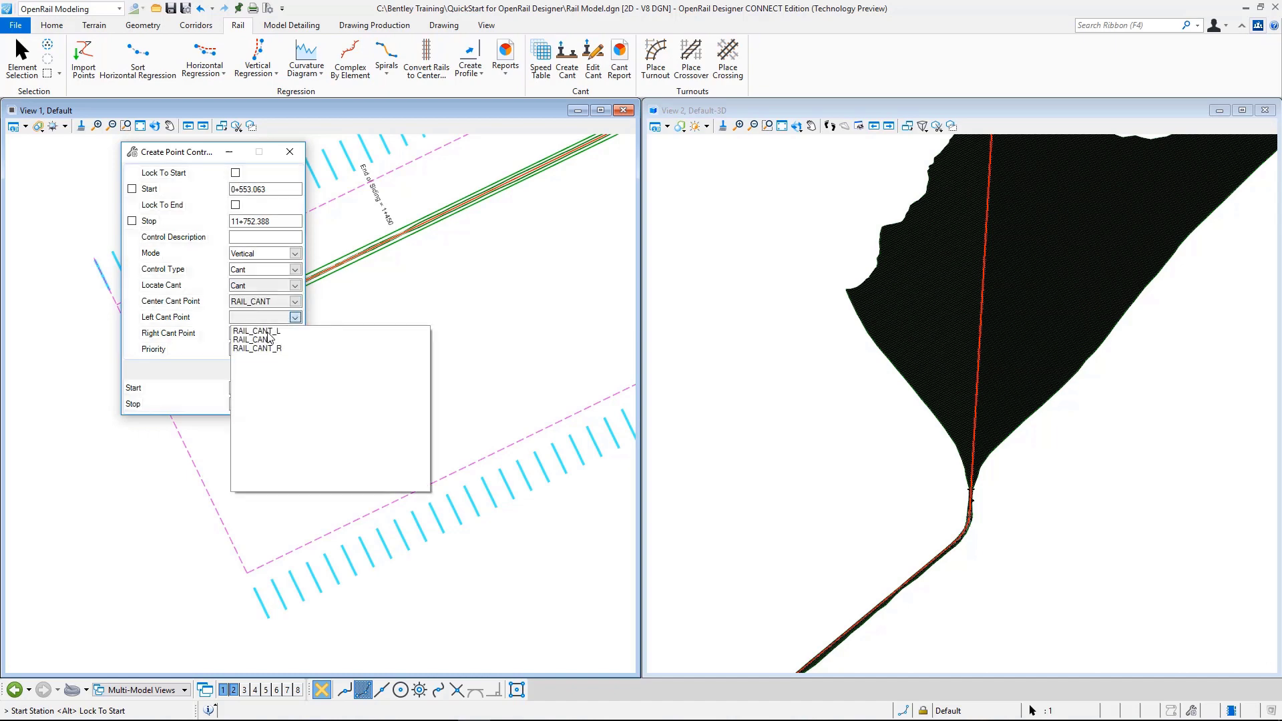
left_click(267, 332)
left_click(295, 333)
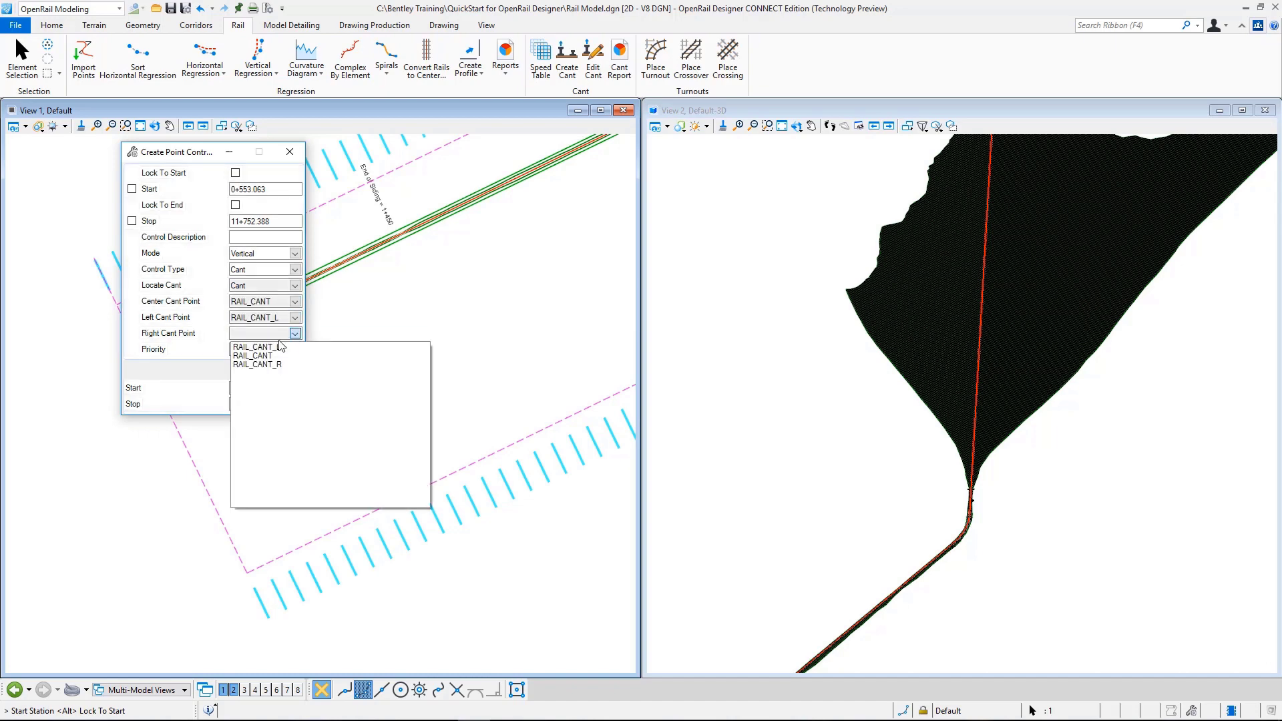
left_click(263, 365)
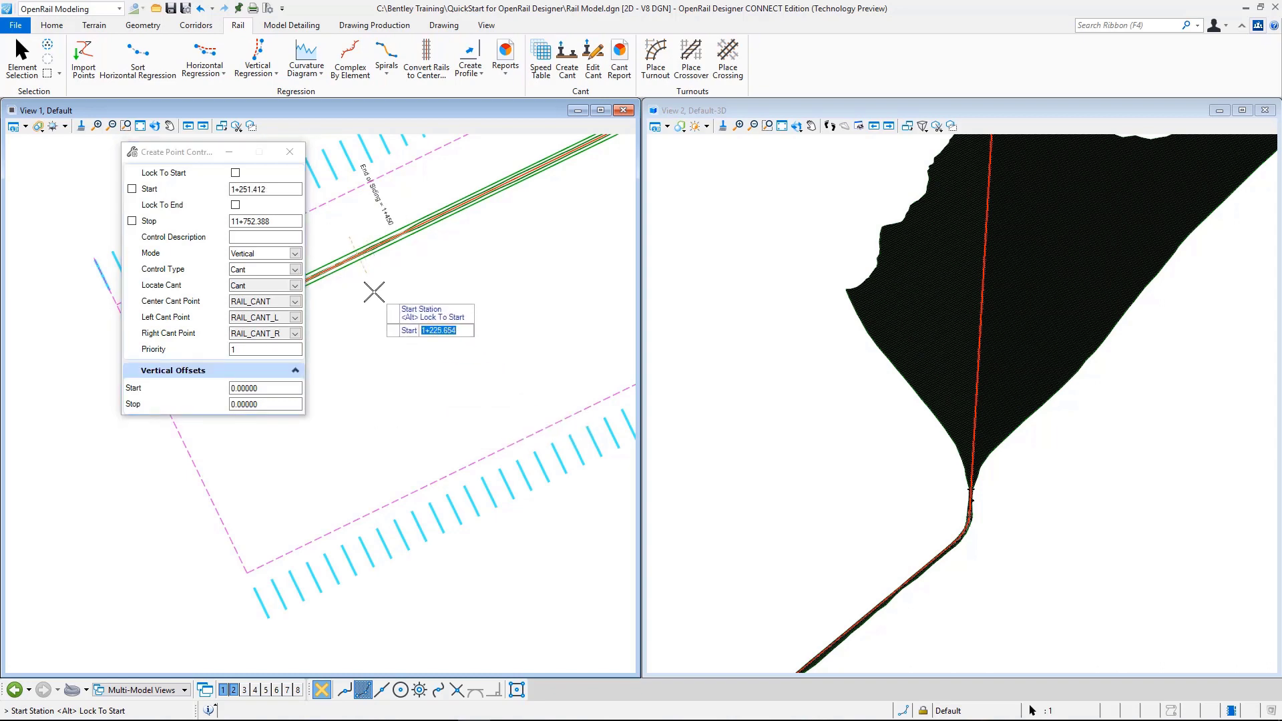
Lock the cant point control to the start and end of the Track_Main corridor.
middle_click_drag(372, 286, 520, 351)
scroll(424, 334, "up", 1)
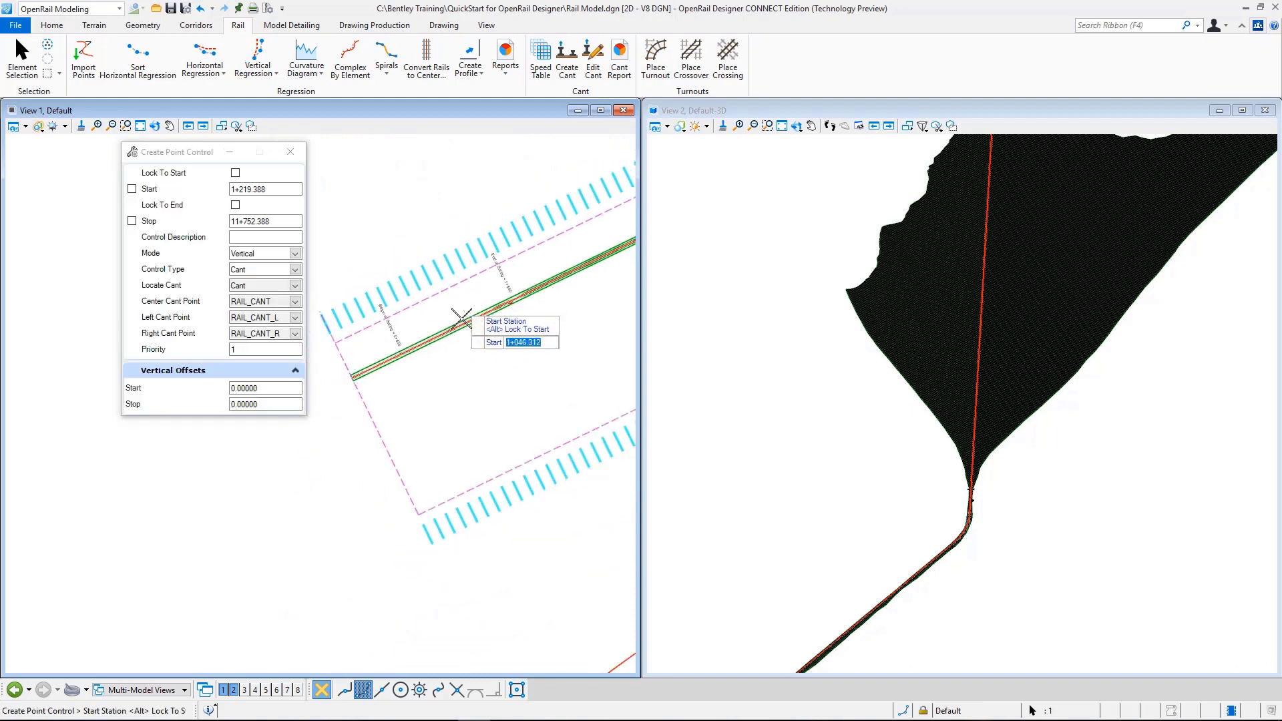
scroll(407, 354, "up", 1)
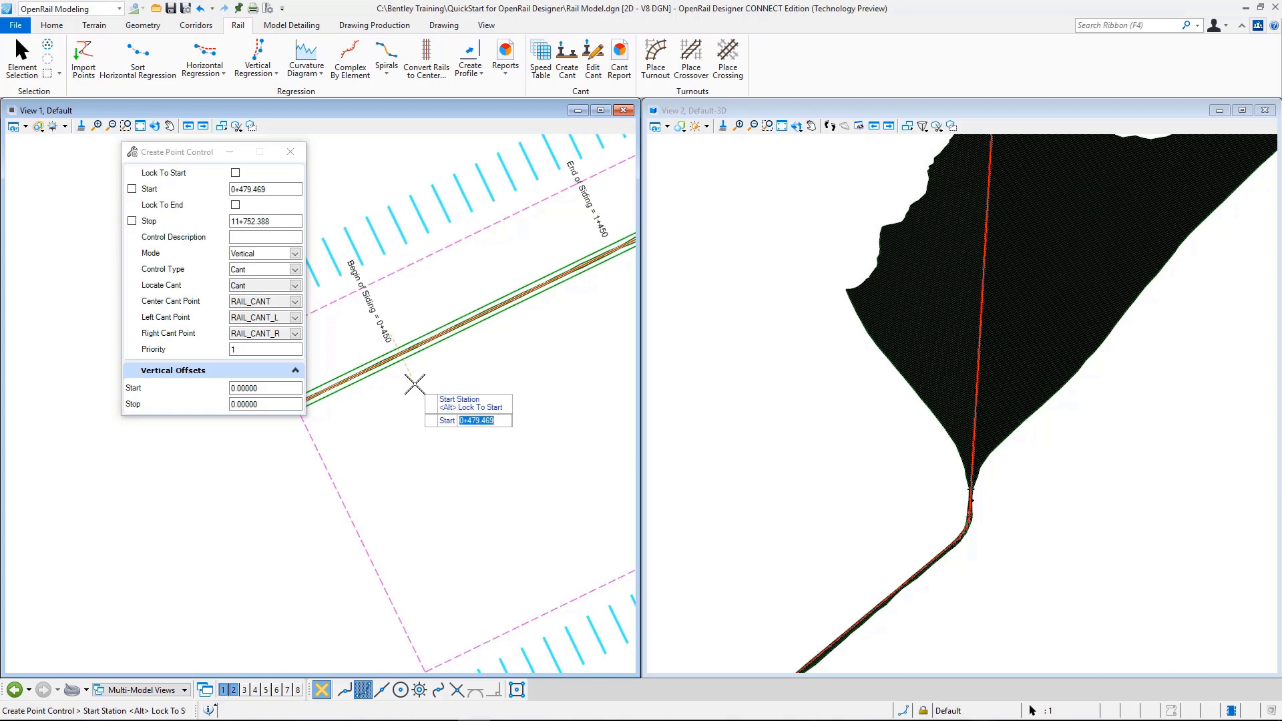
left_click(409, 387, "alt")
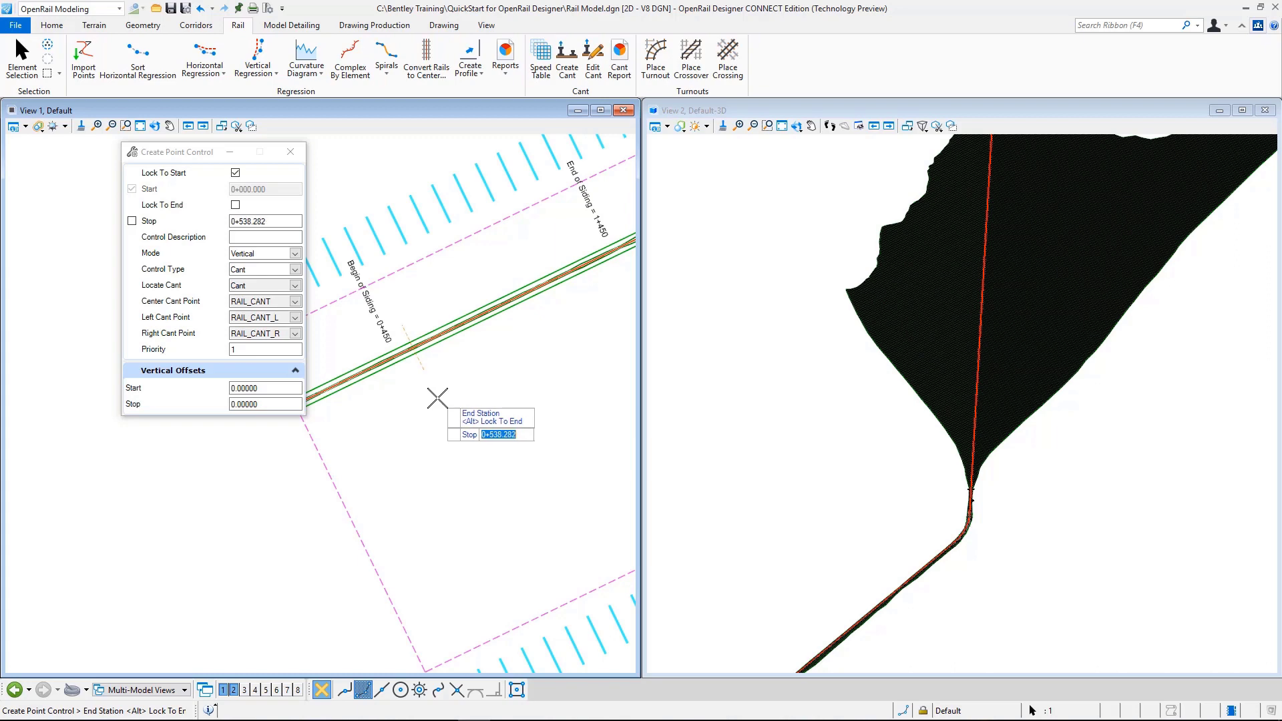
key("alt")
left_click(491, 384)
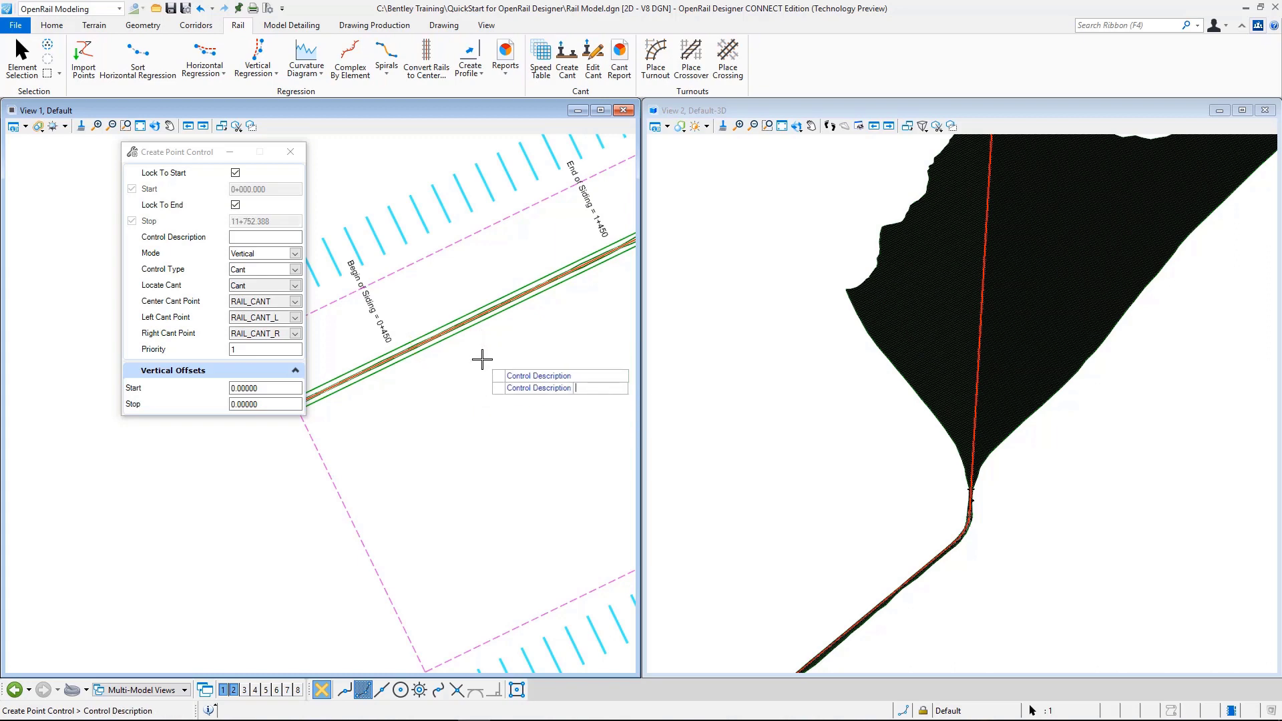
Accept the blank description, Vertical mode, Cant control type and the RAIL_CANT, RAIL_CANT_L and RAIL_CANT_R points for the point control.
left_click(482, 360)
left_click(460, 377)
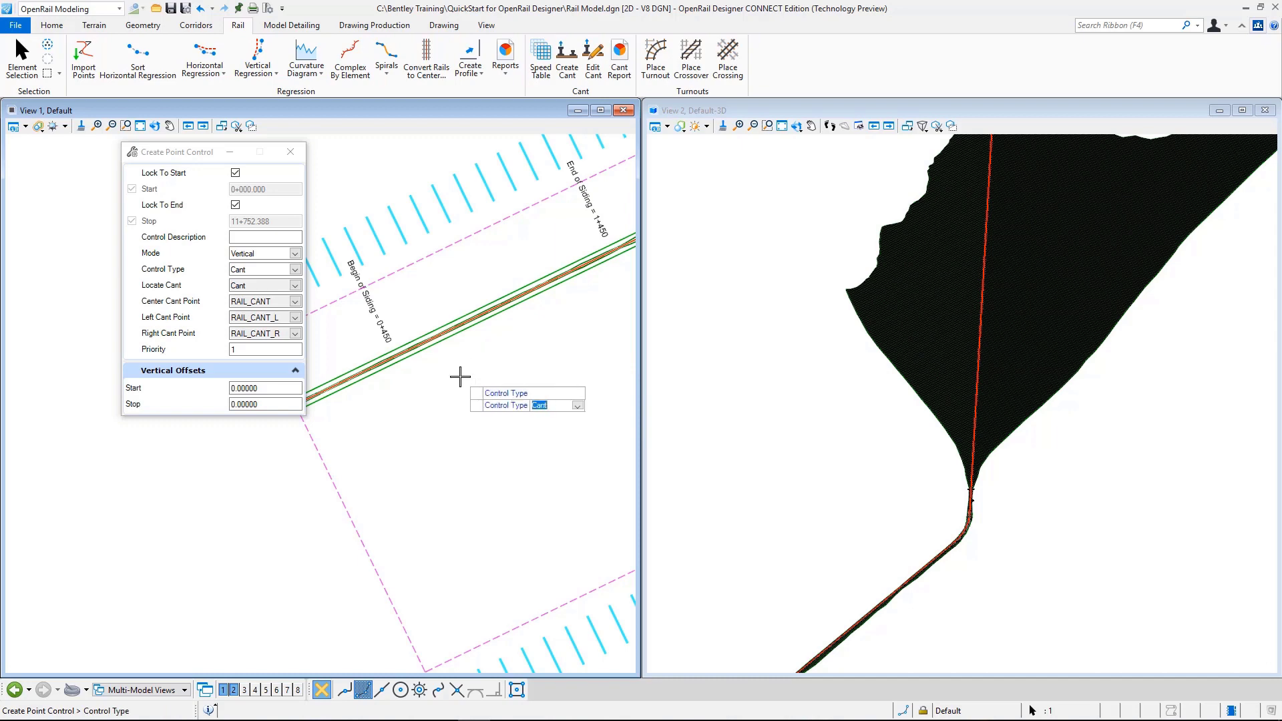
left_click(460, 377)
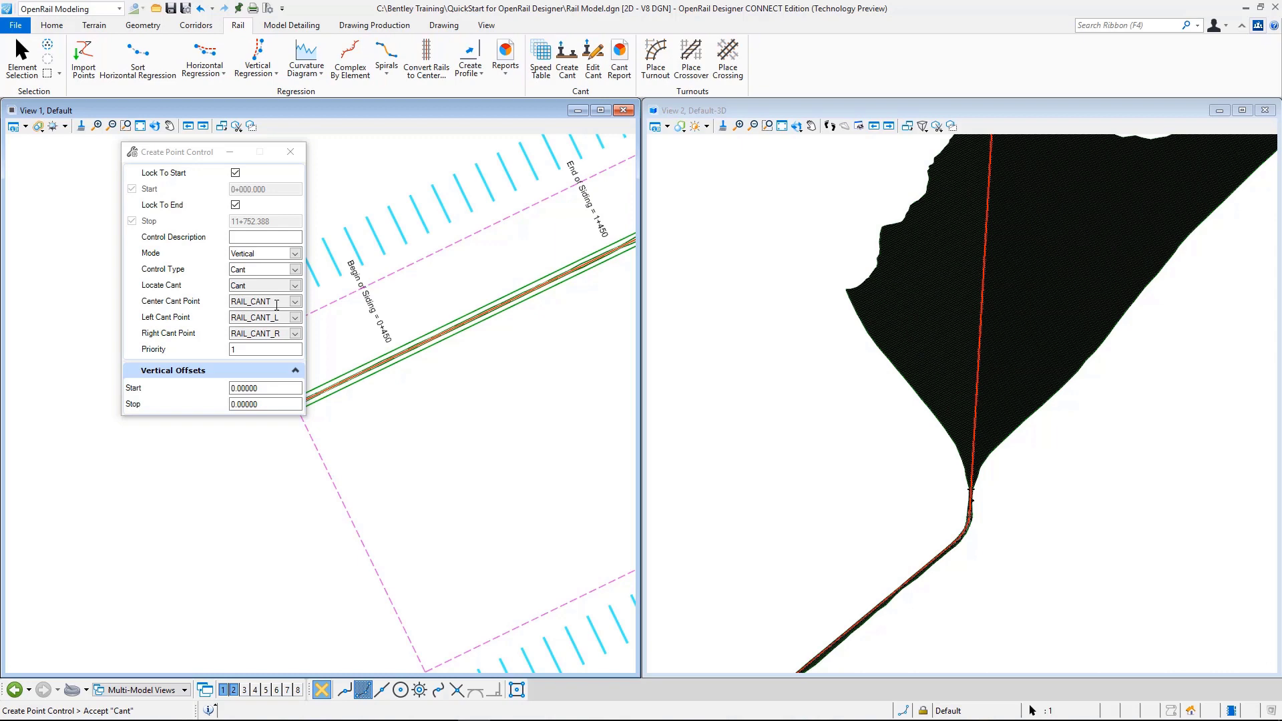
left_click(475, 448)
left_click(472, 443)
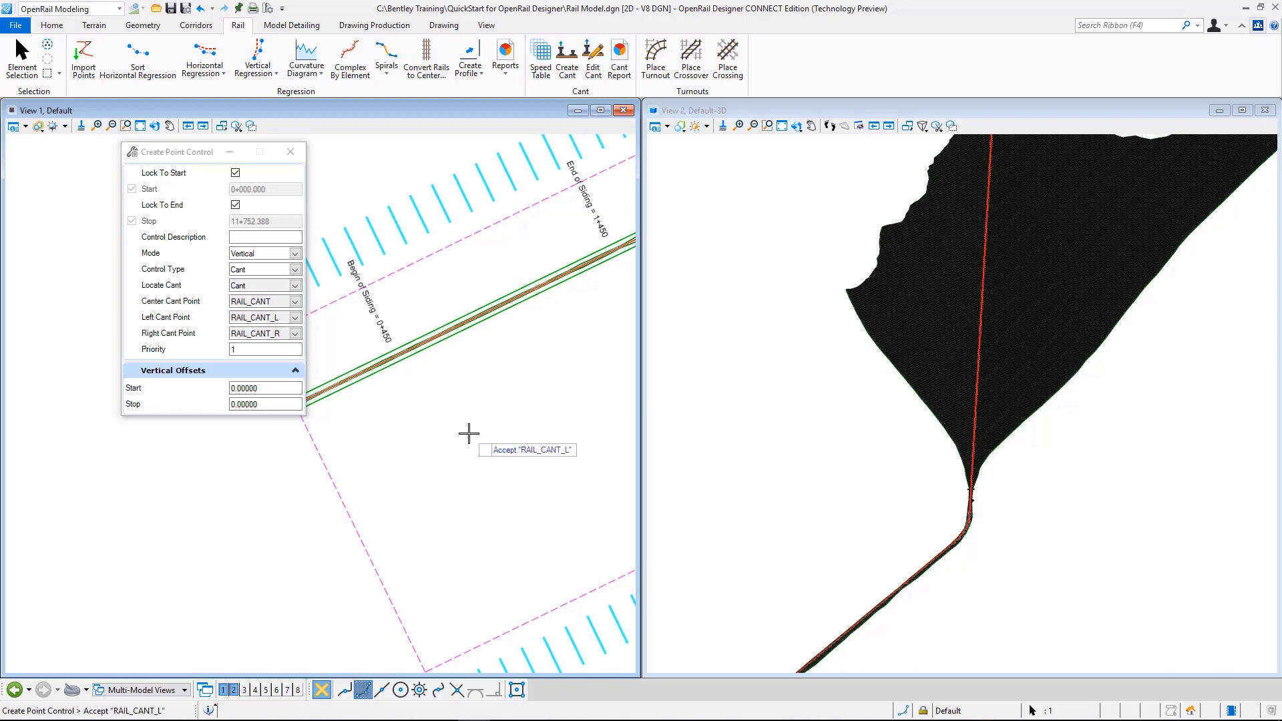
left_click(448, 434)
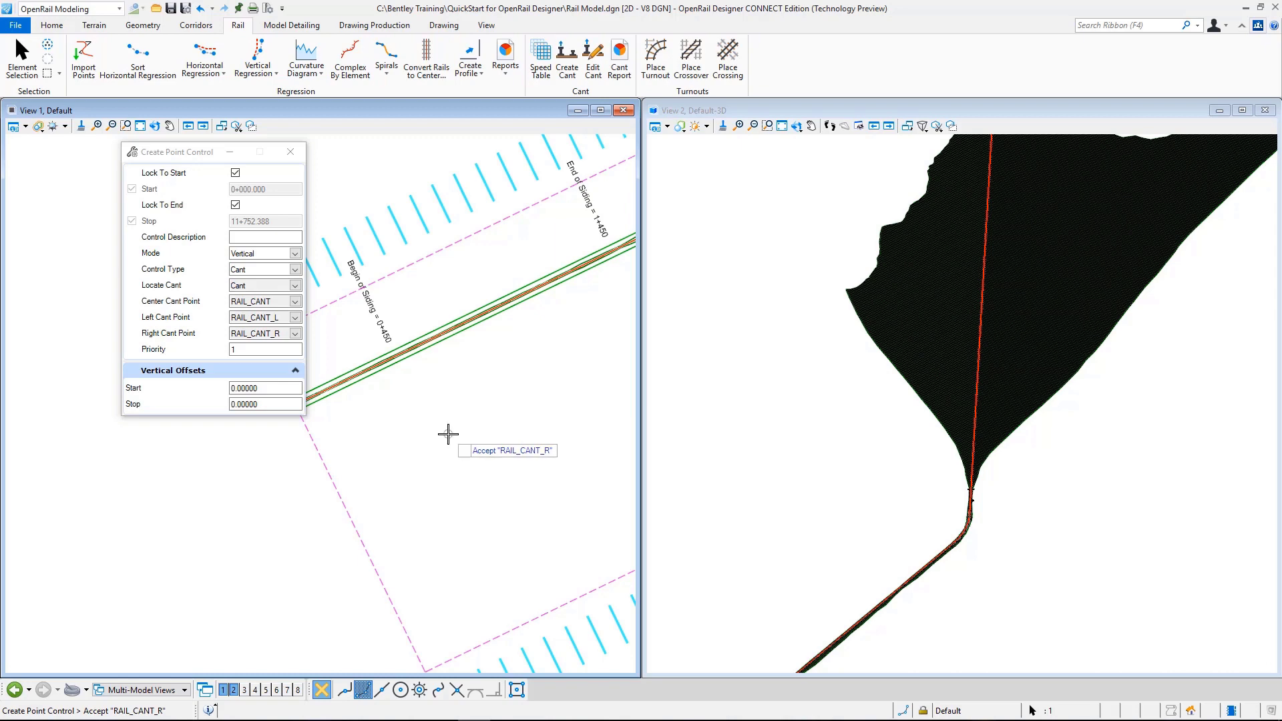
left_click(448, 433)
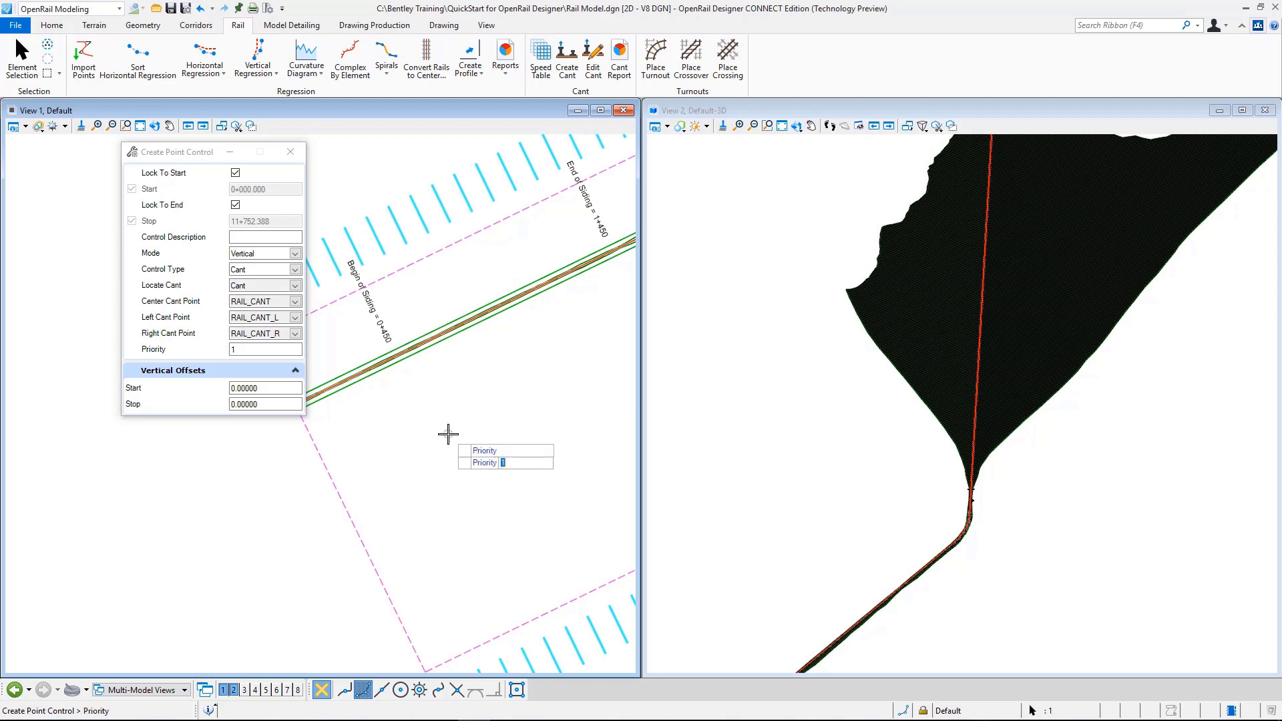
Complete the cant point control with priority 1 and start and stop vertical offsets of 0.00000, and close the Corridor Objects.
left_click(448, 433)
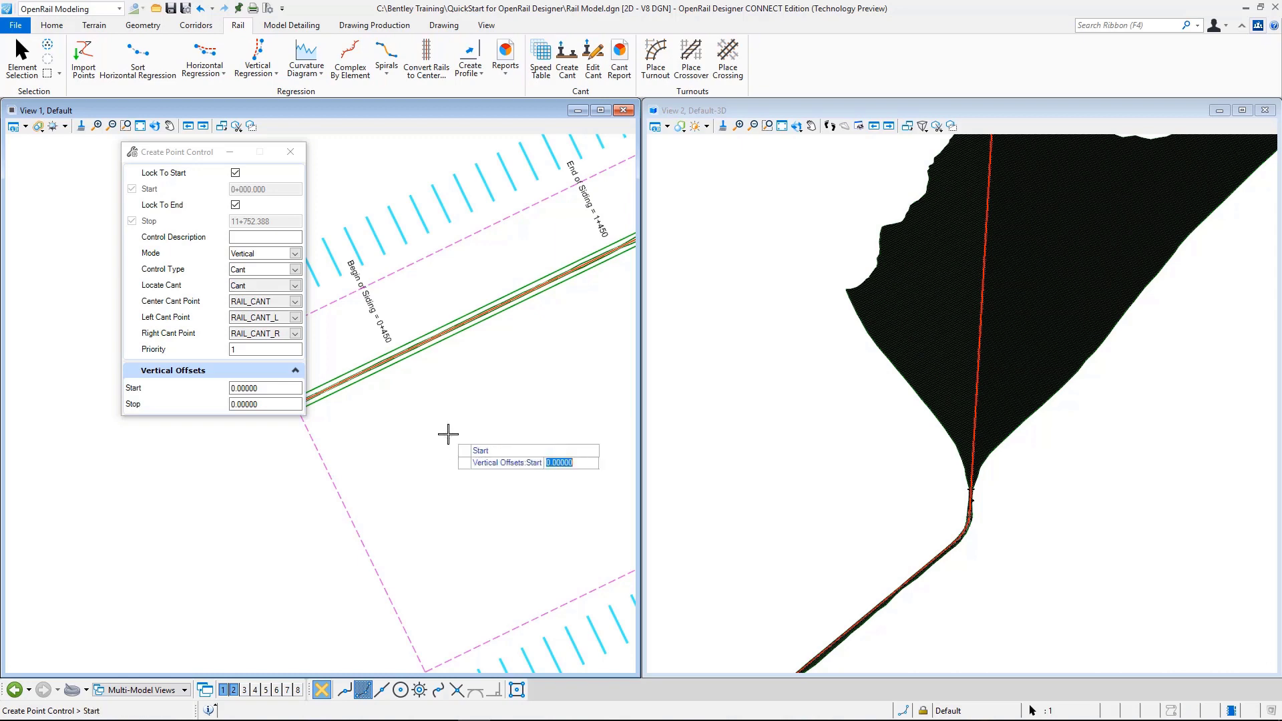
left_click(448, 433)
left_click(448, 434)
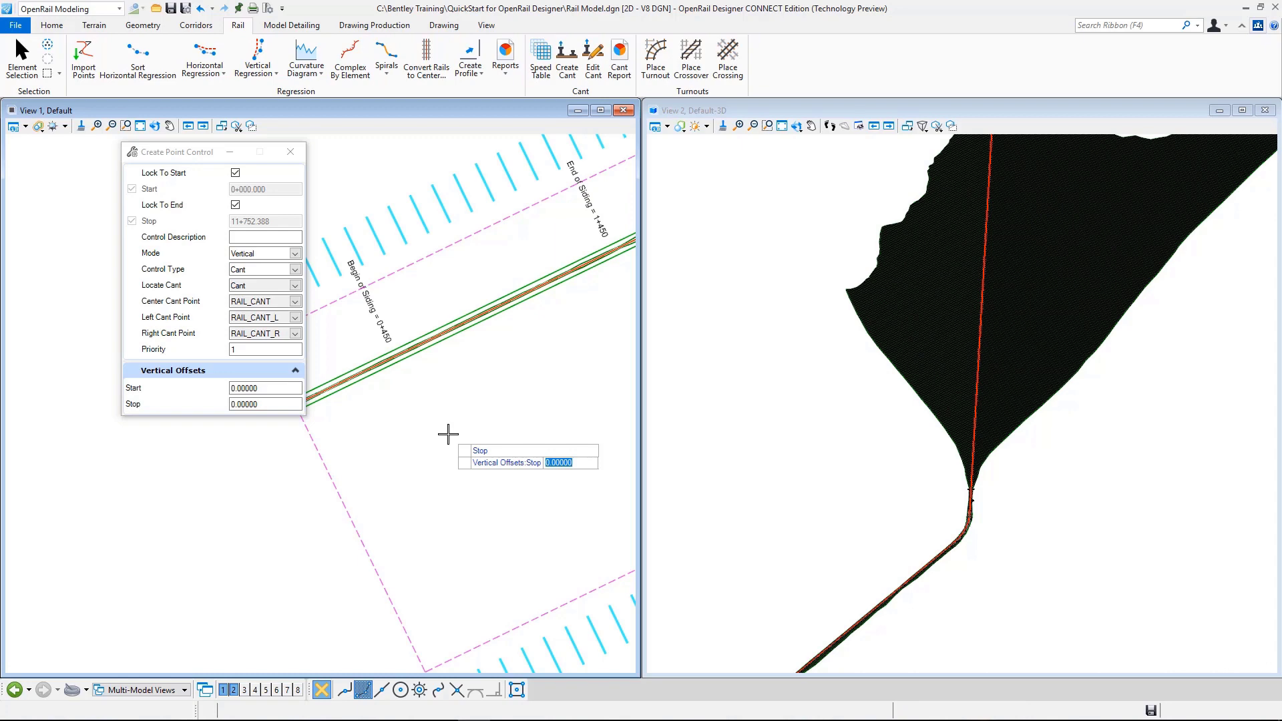
left_click(448, 433)
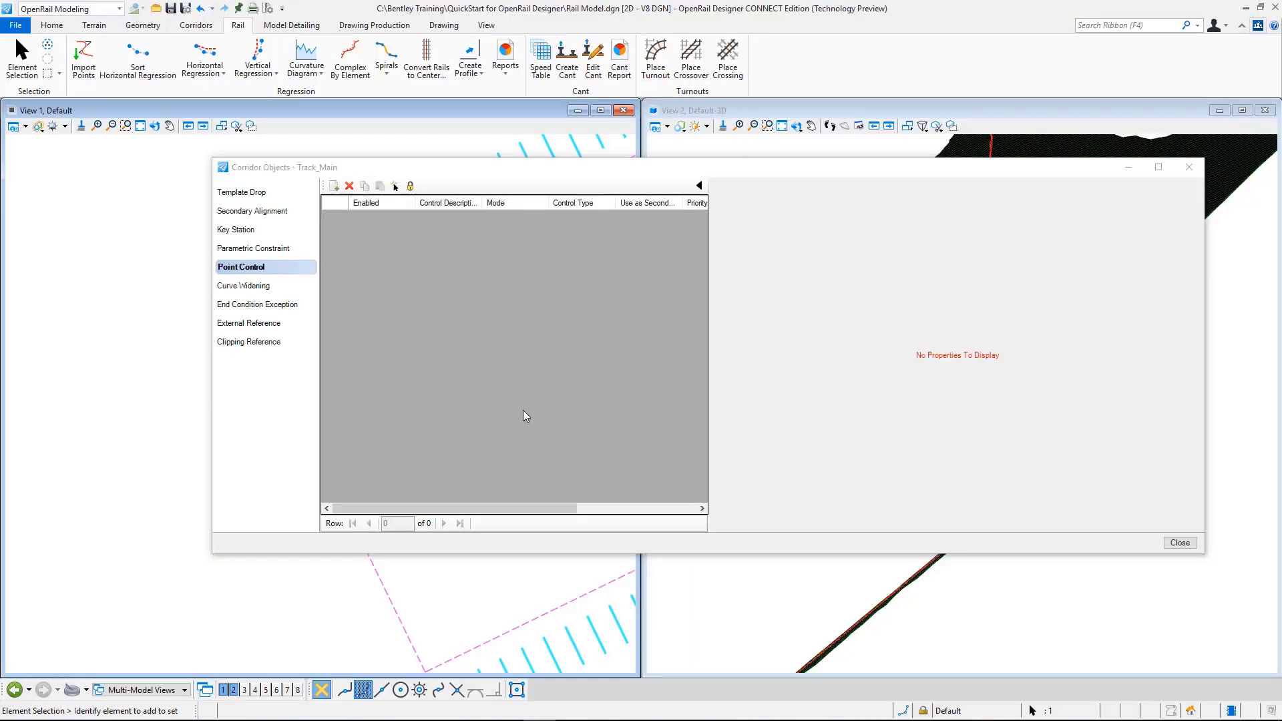
left_click(1179, 542)
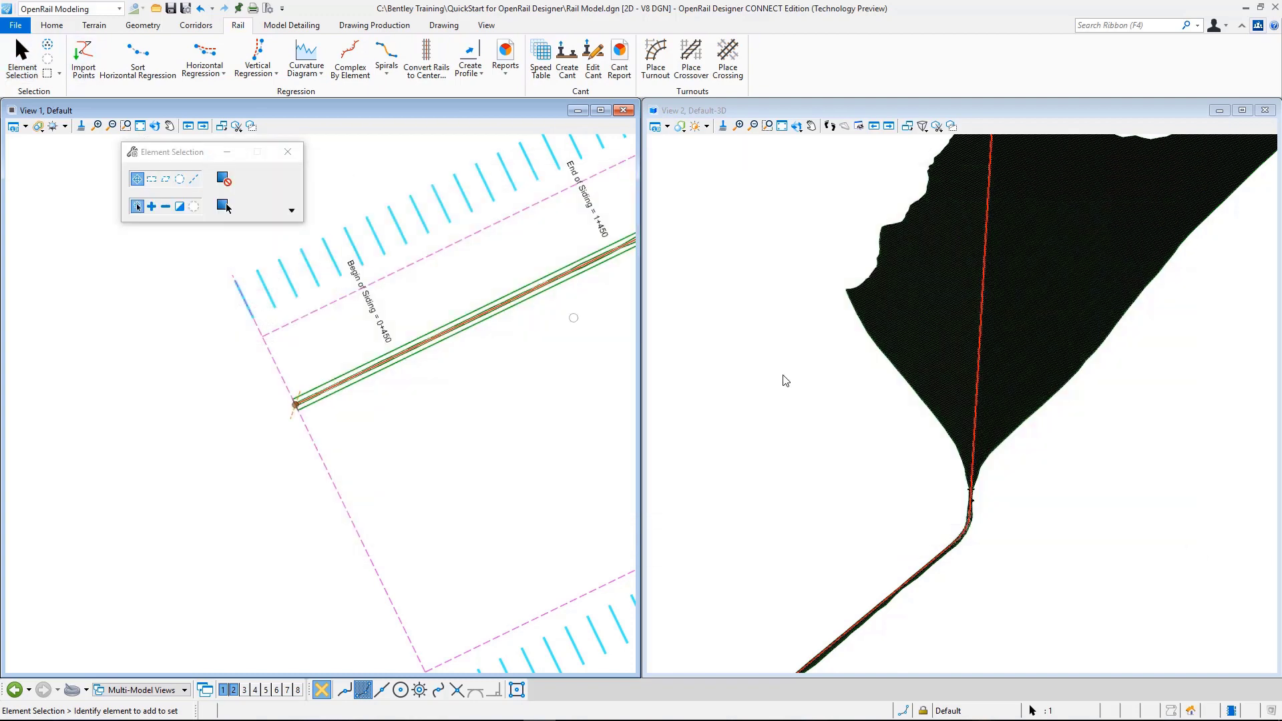
Examine the canted track surface around the curve in the 3D model from a rotated viewpoint.
scroll(956, 541, "up", 6)
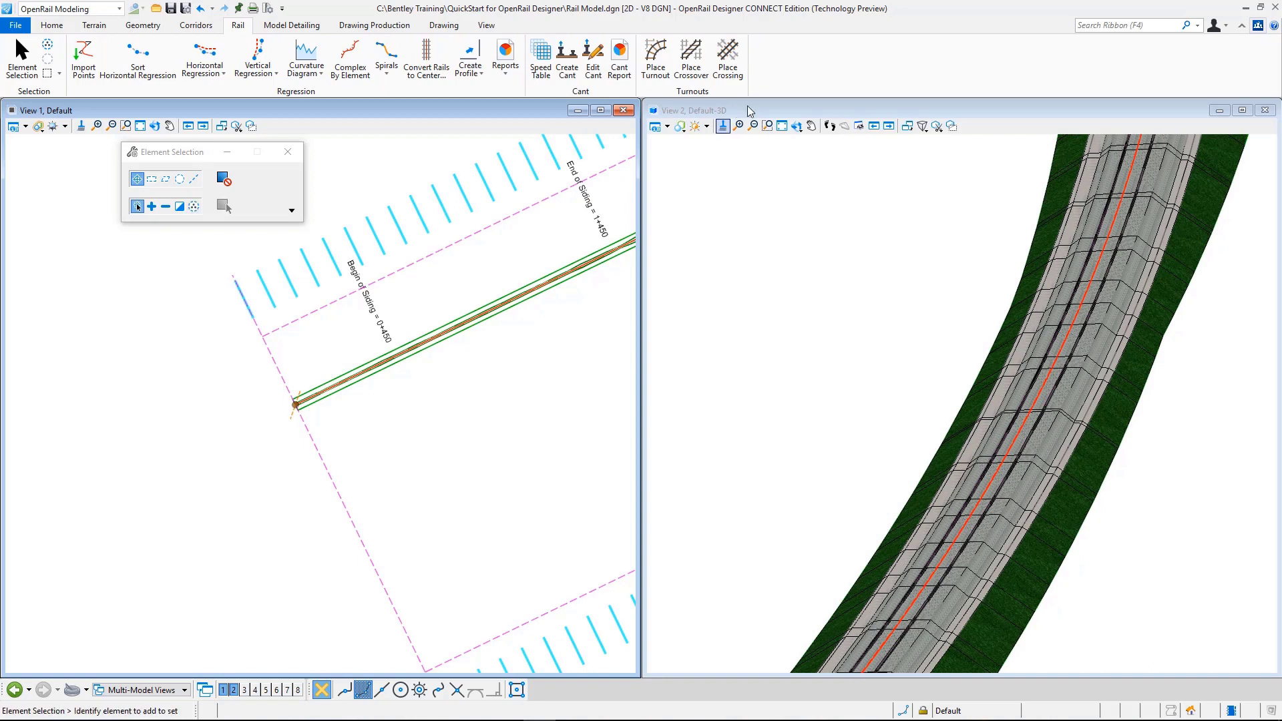
left_click(798, 127)
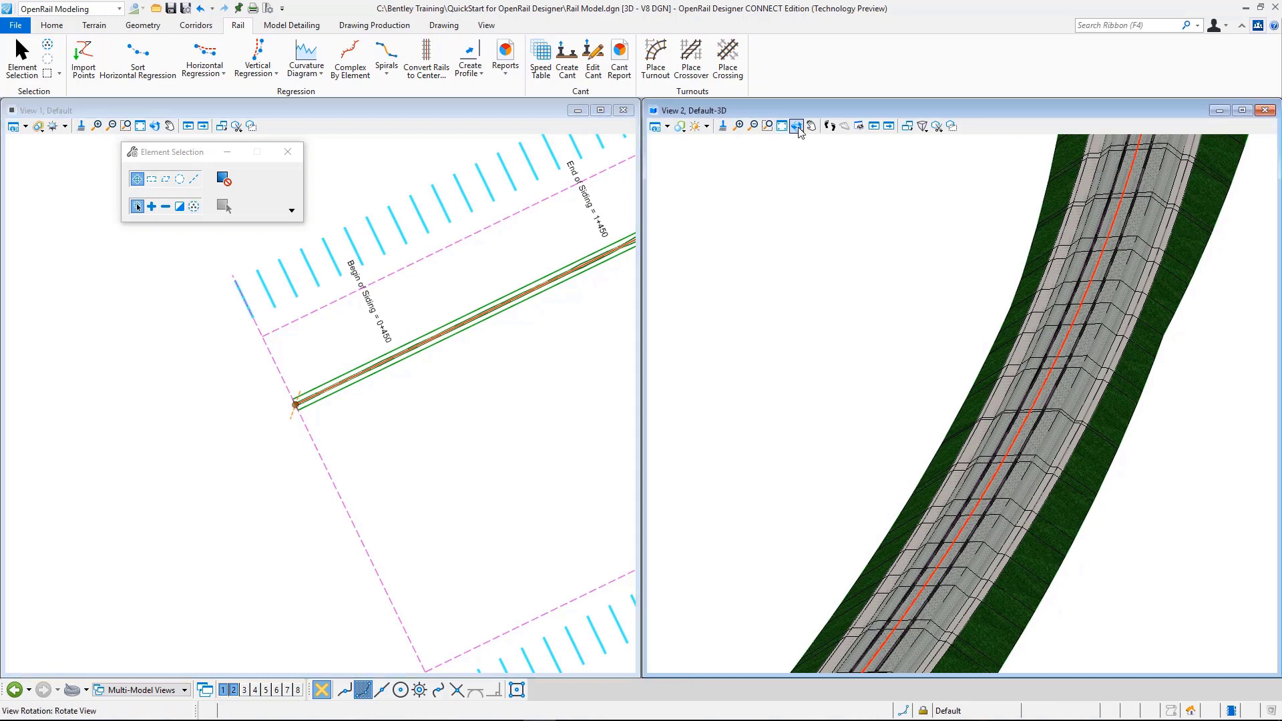
left_click(1008, 454)
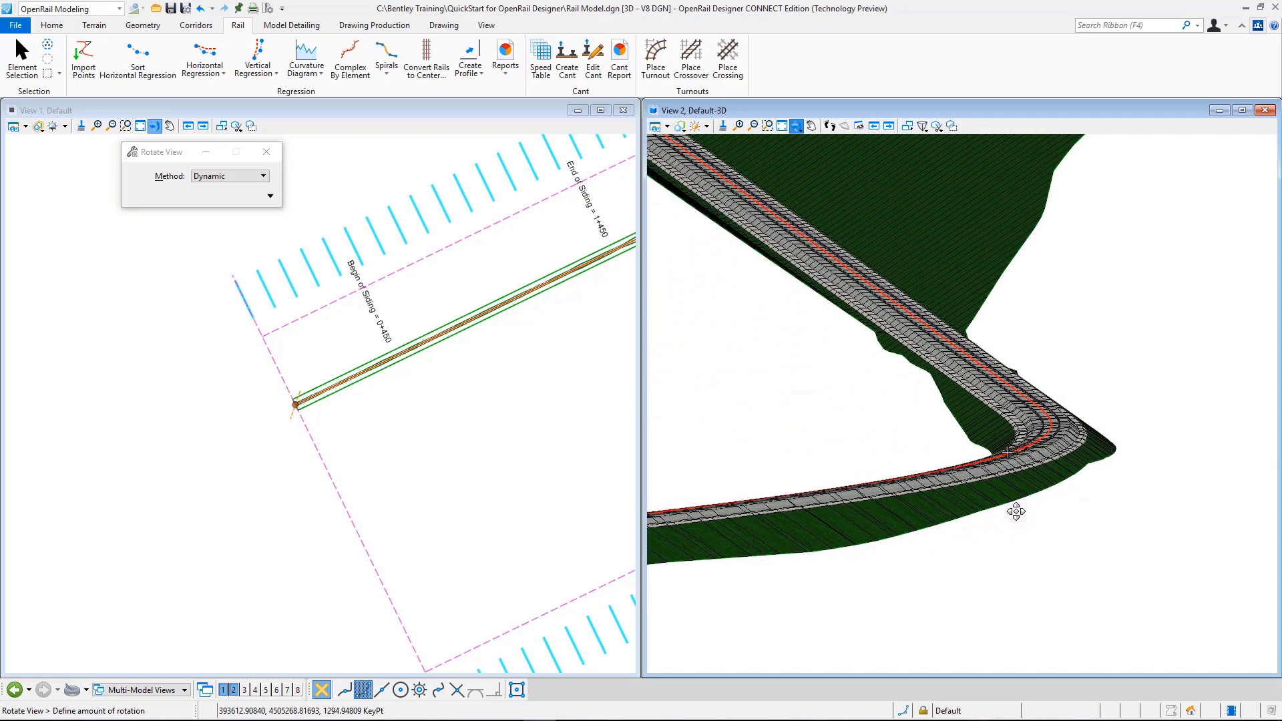
left_click(1031, 527)
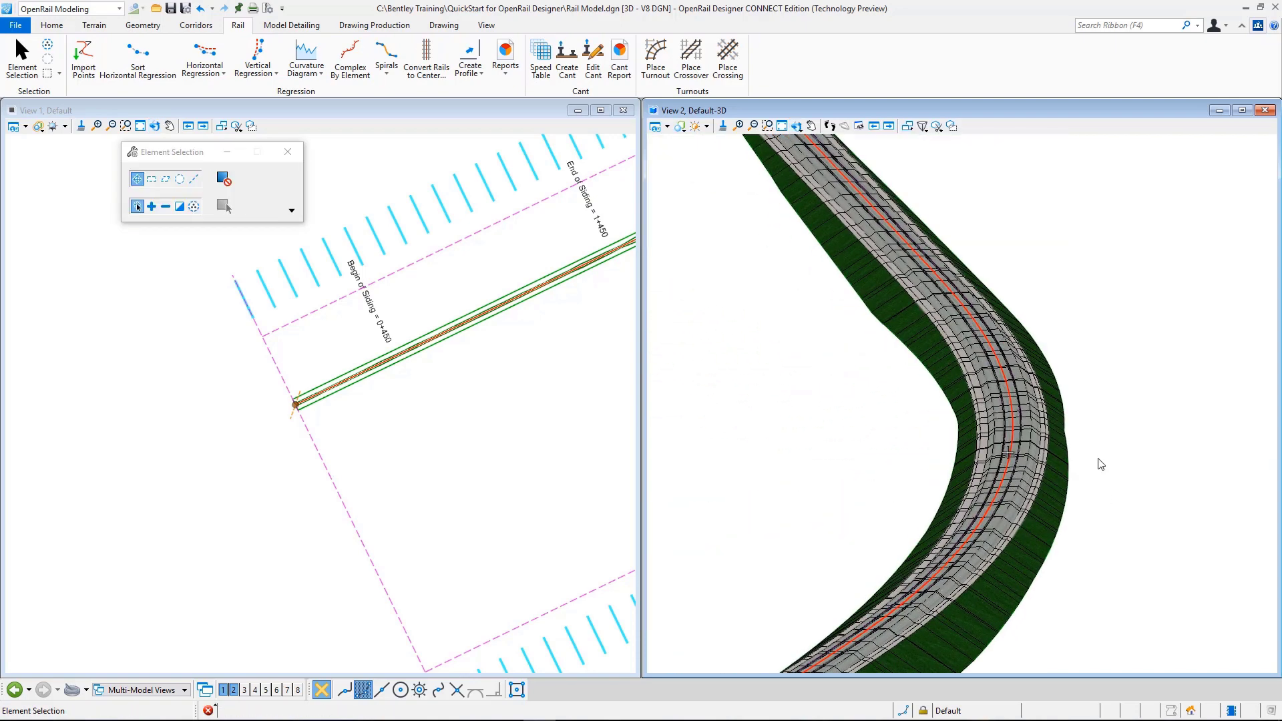
Examine the rail lines through the Track_Main curve in plan and compare them with the 3D model.
left_click(475, 397)
scroll(376, 409, "down", 2)
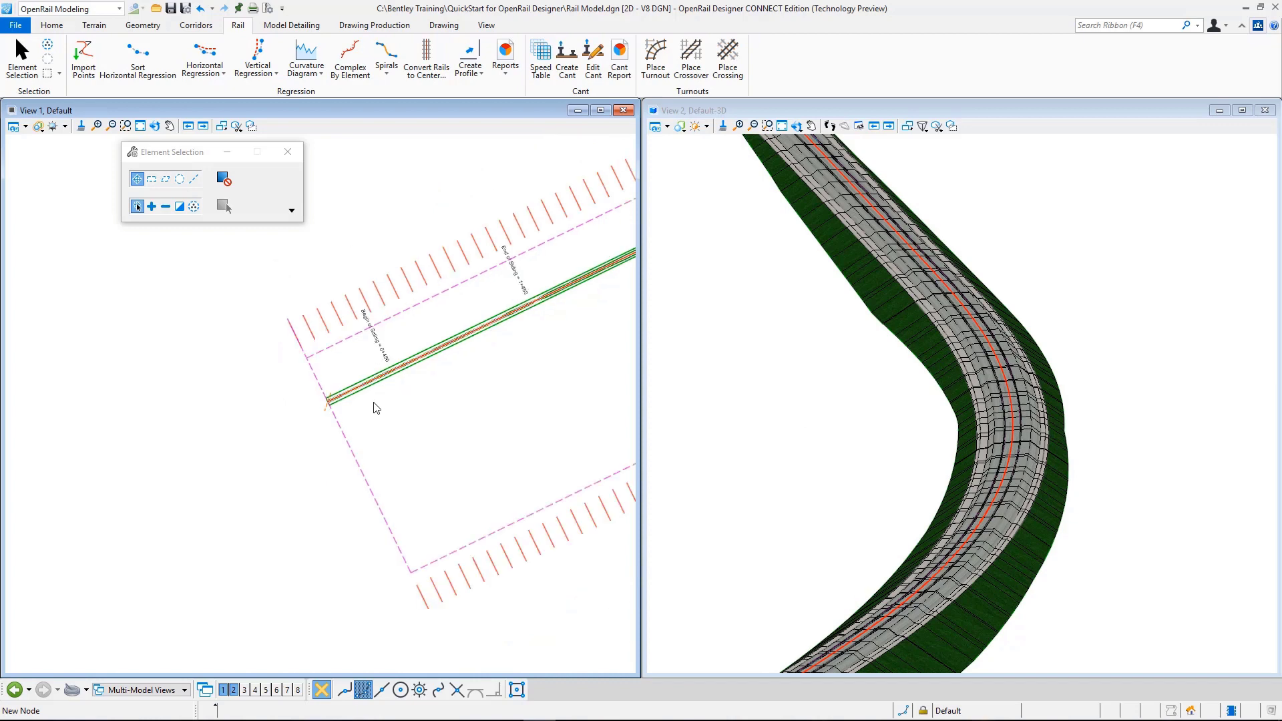
scroll(1082, 421, "down", 4)
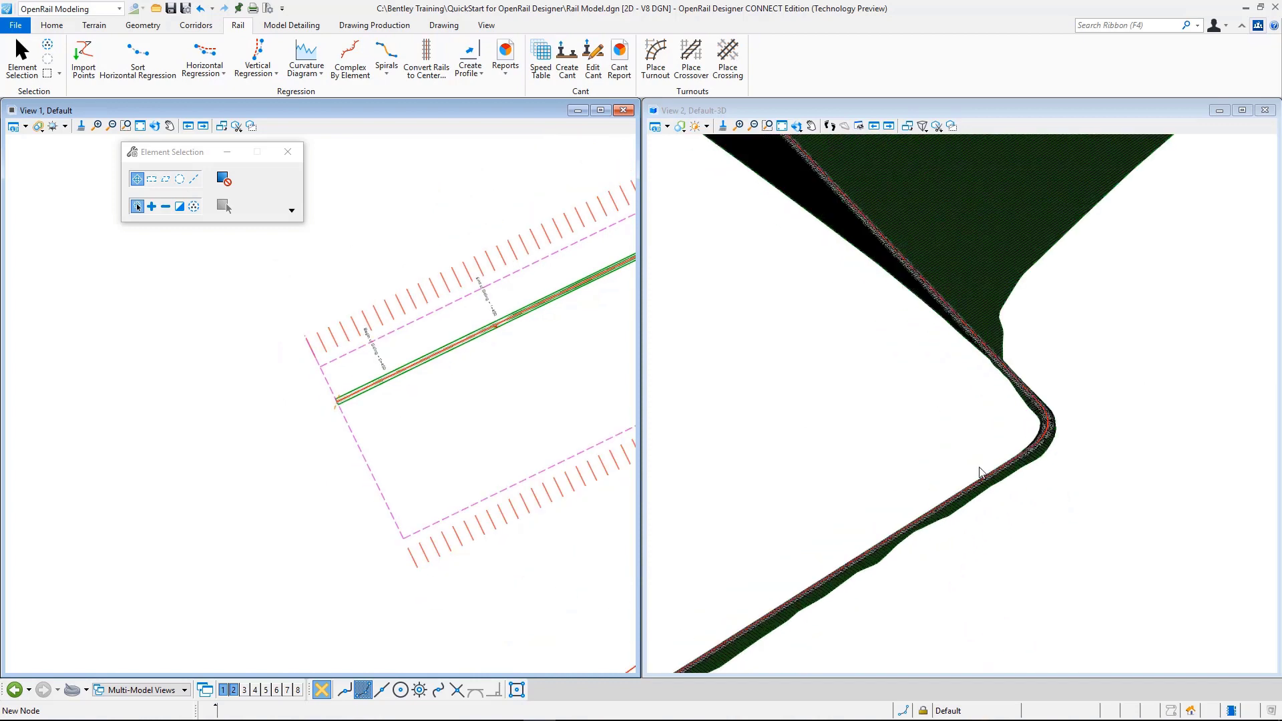
middle_click_drag(490, 410, 306, 515)
right_click(307, 514)
scroll(307, 515, "up", 2)
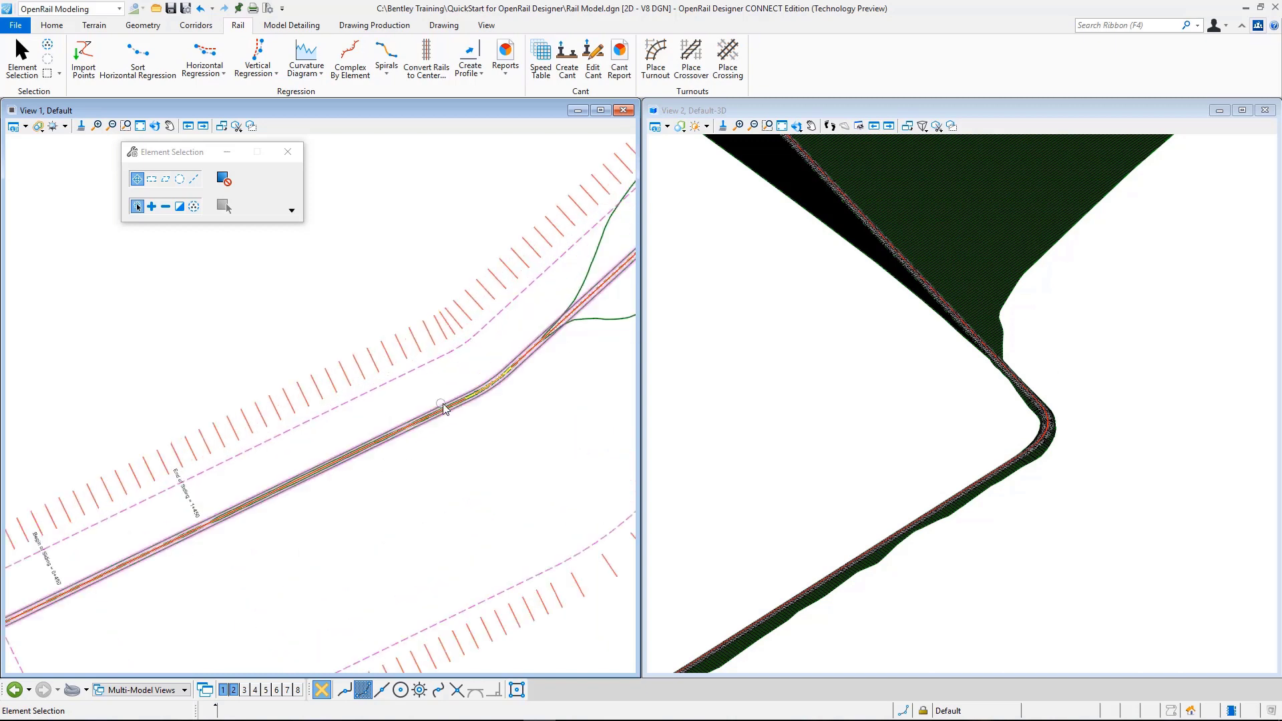
scroll(444, 409, "up", 3)
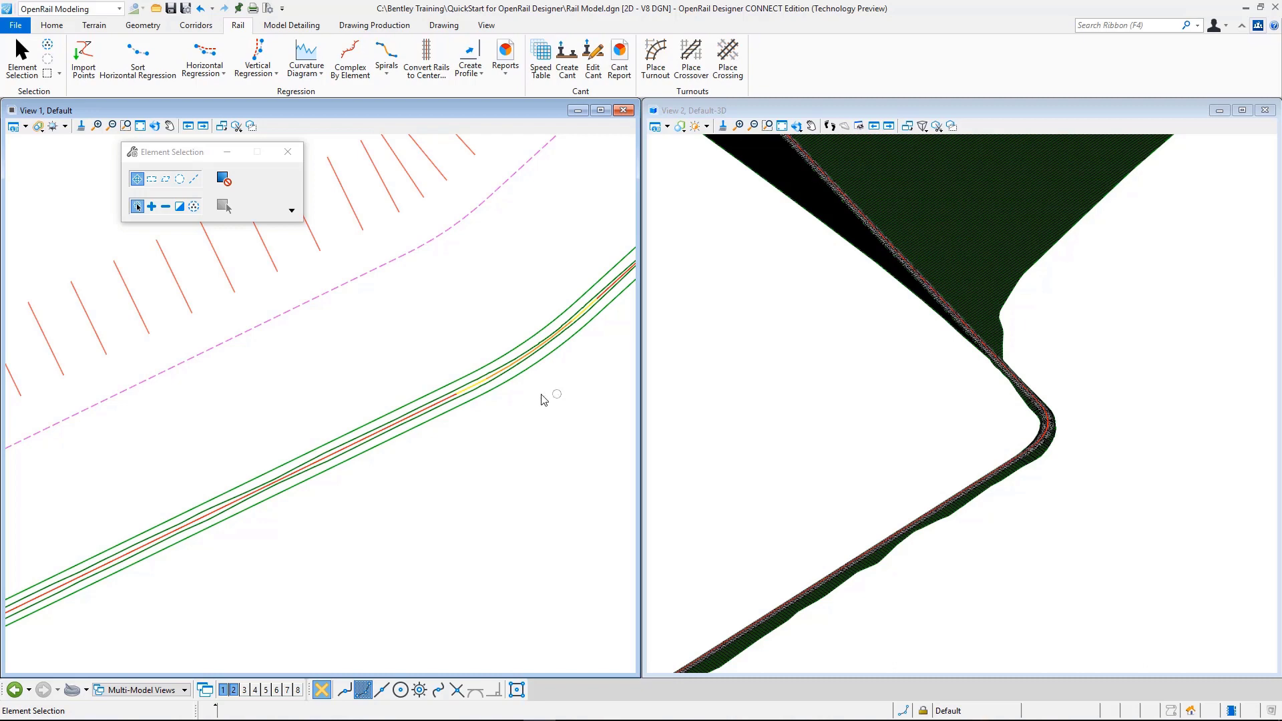
scroll(527, 384, "down", 3)
scroll(538, 354, "up", 2)
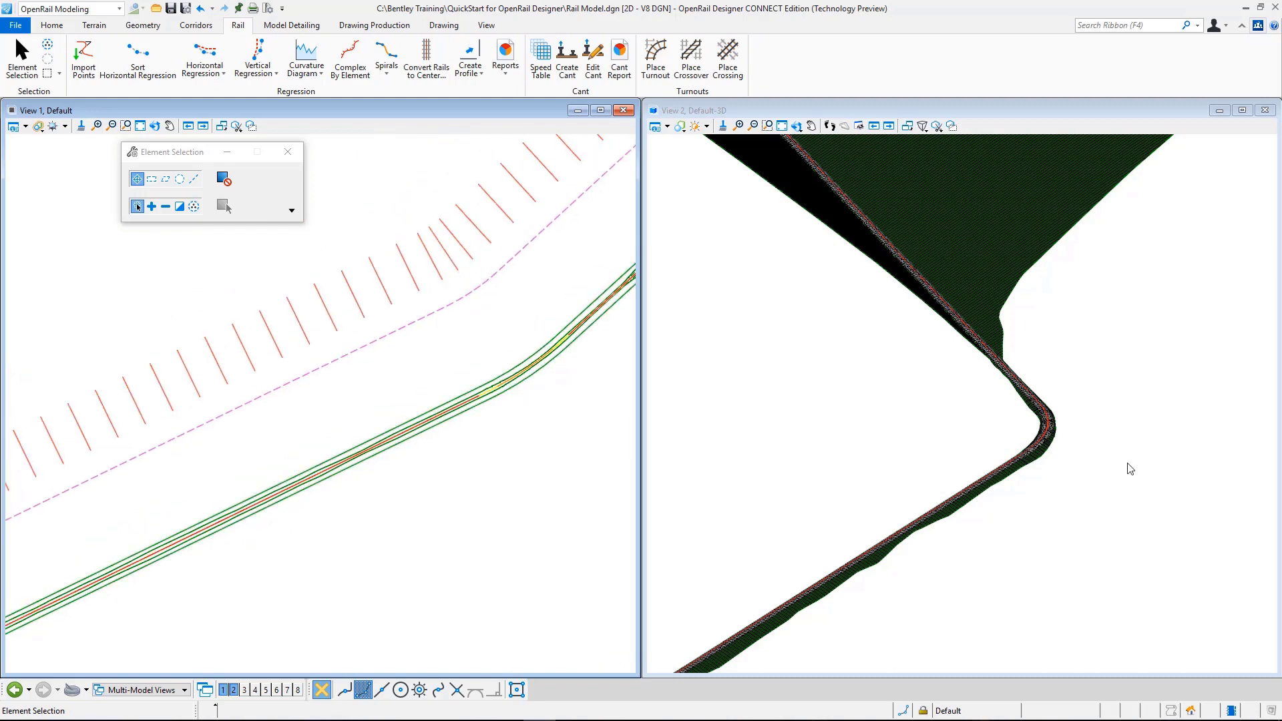
scroll(524, 391, "up", 3)
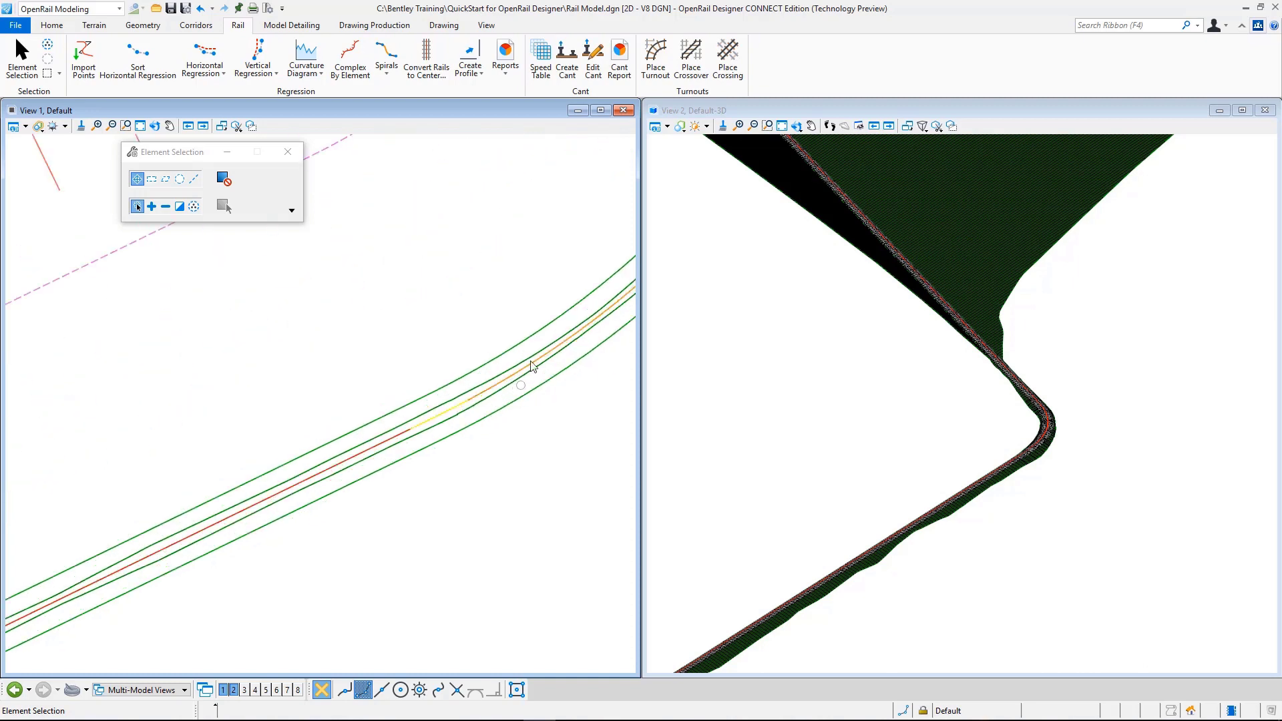
scroll(530, 393, "down", 4)
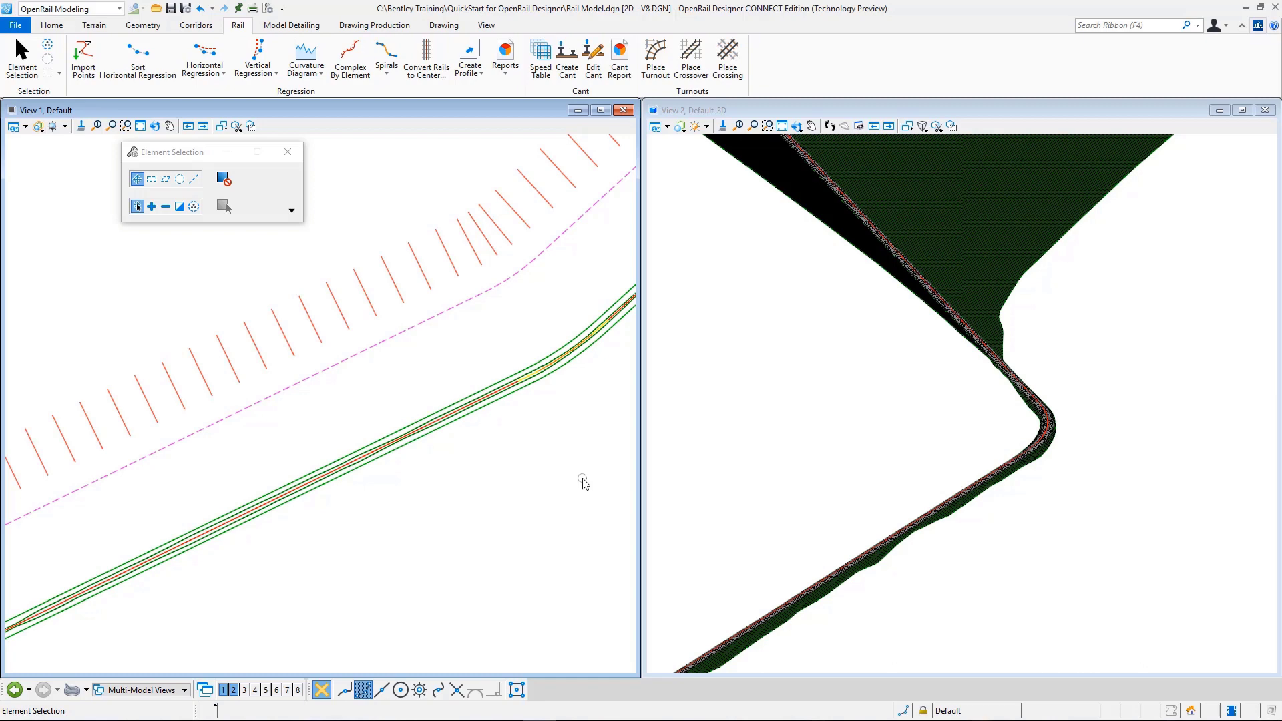
scroll(1035, 447, "up", 2)
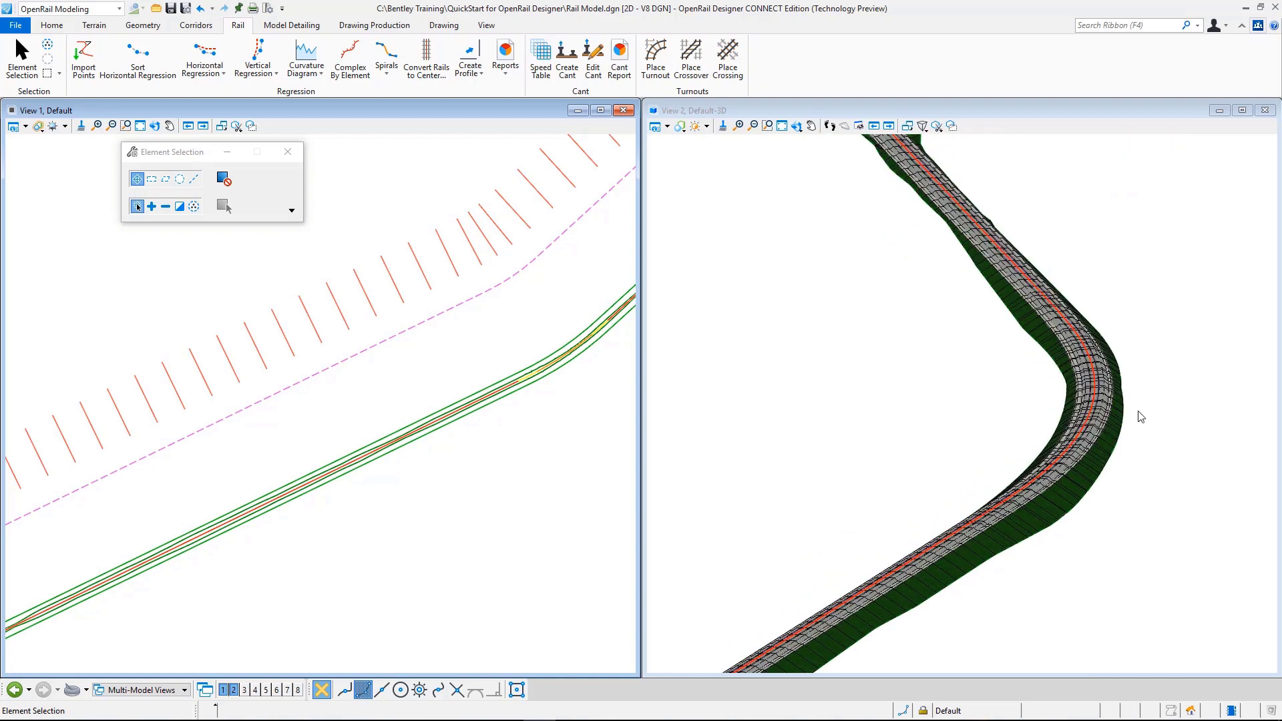
Select the Track_Main corridor in plan, reopen its Corridor Objects and arrange the dialogs so the views can be seen.
scroll(501, 337, "down", 3)
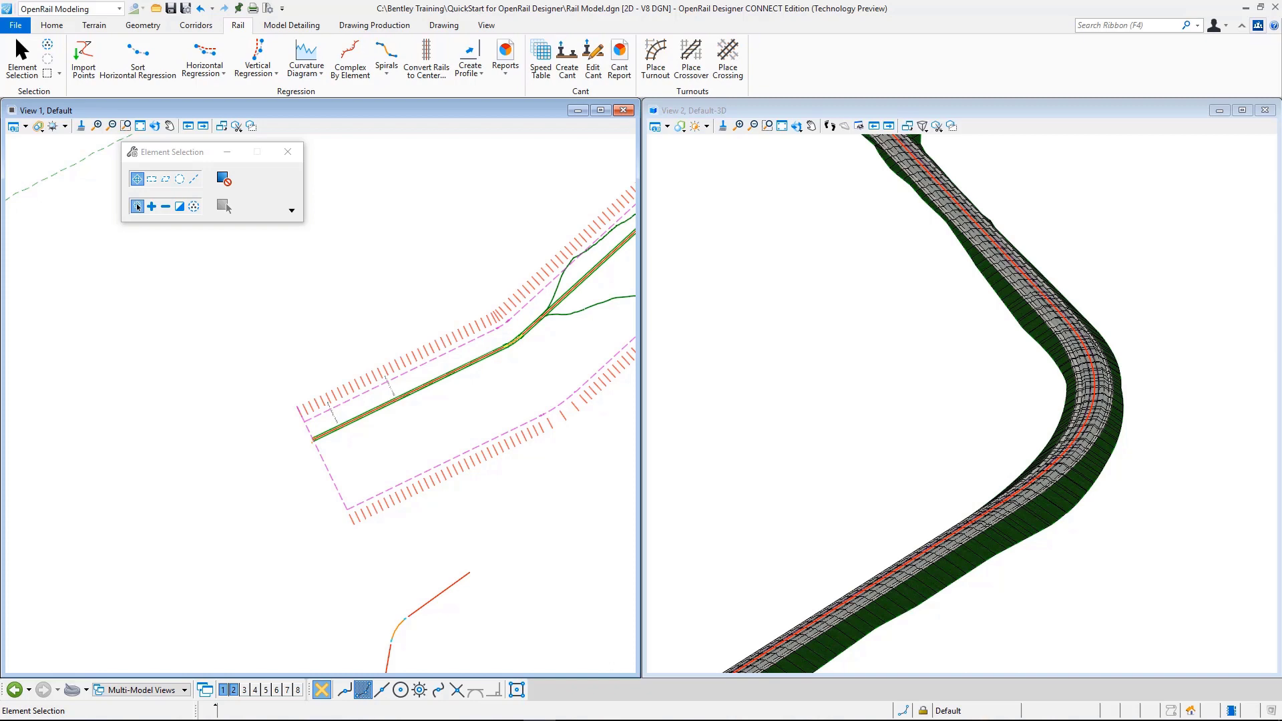
middle_click_drag(870, 480, 984, 428, "shift")
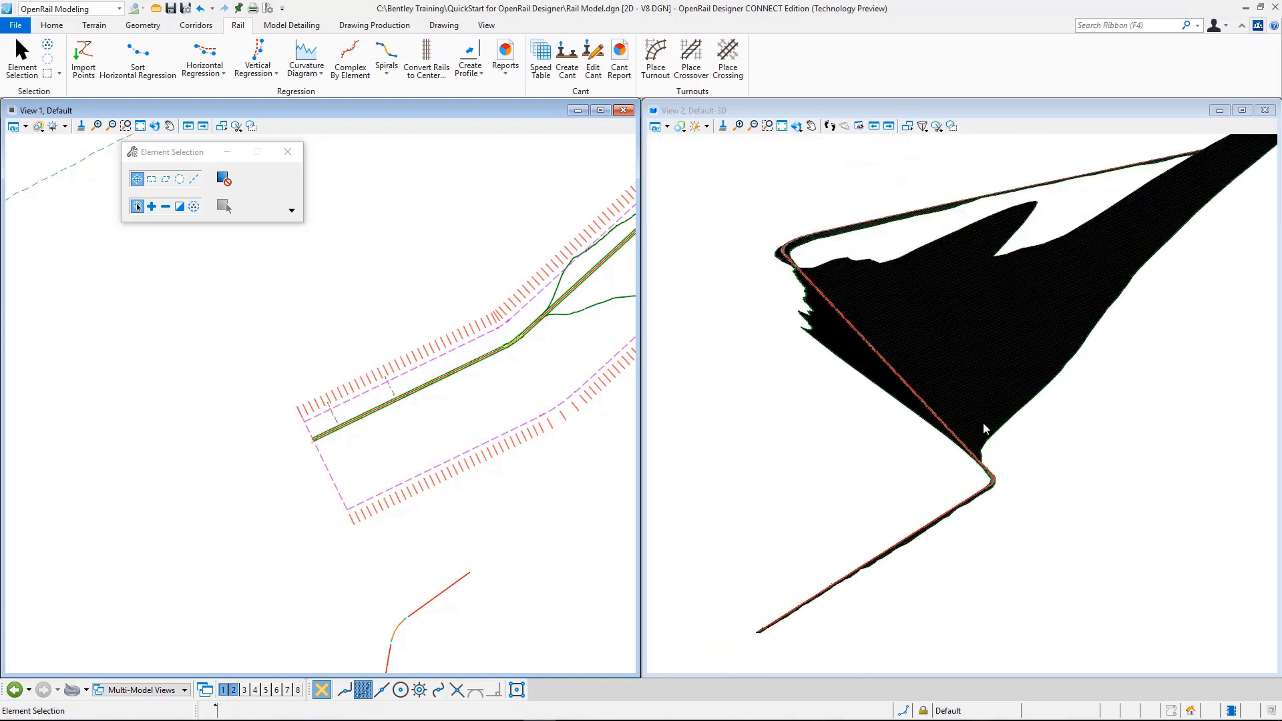
left_click(401, 503)
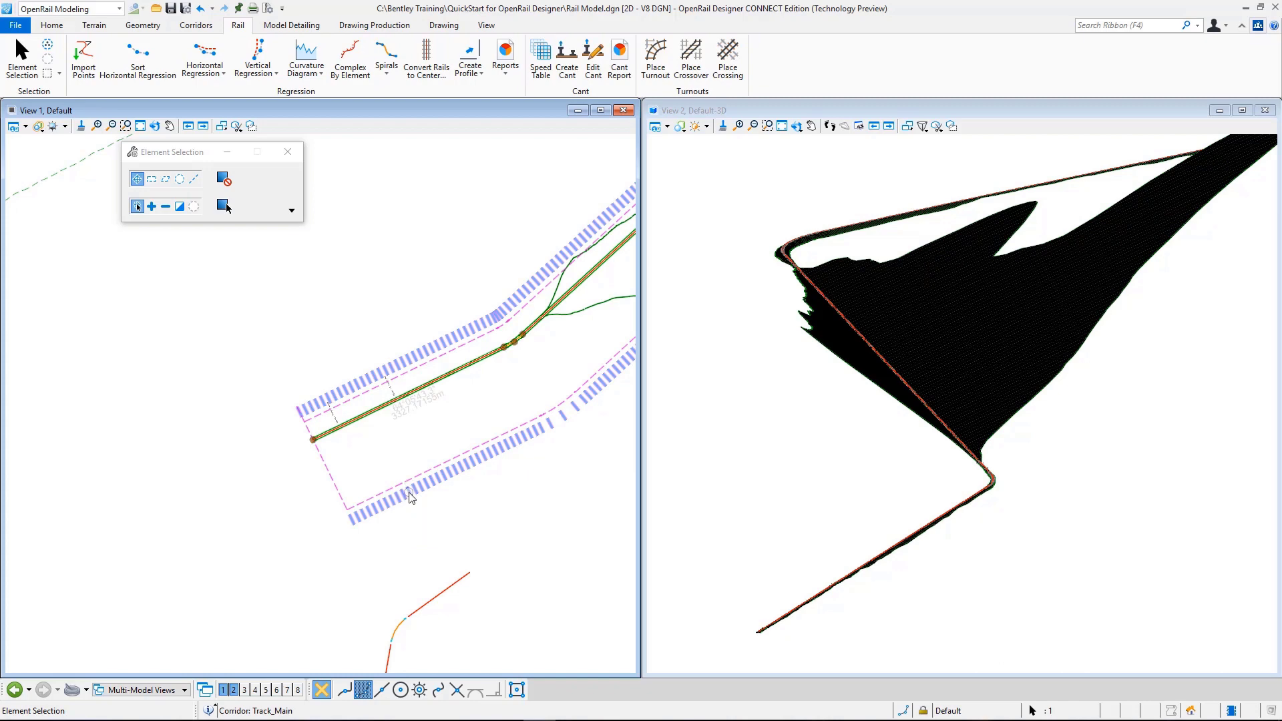
mouse_move(401, 503)
left_click(548, 486)
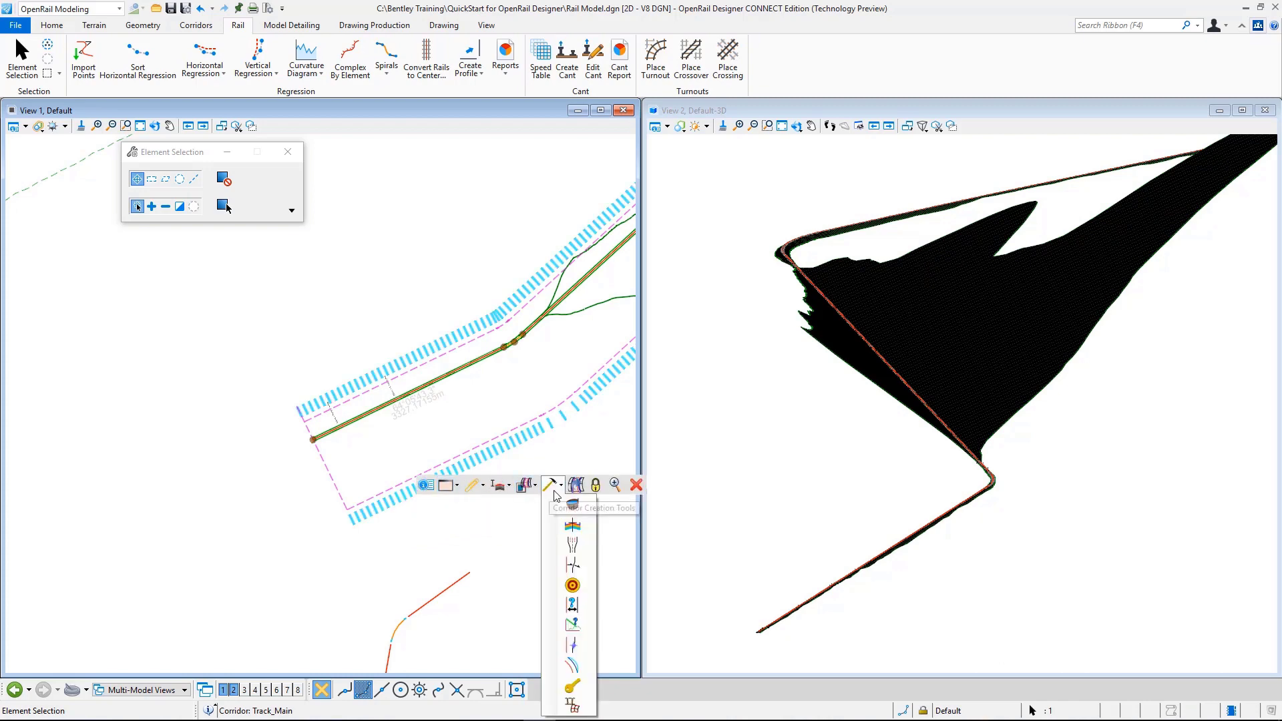
left_click(556, 507)
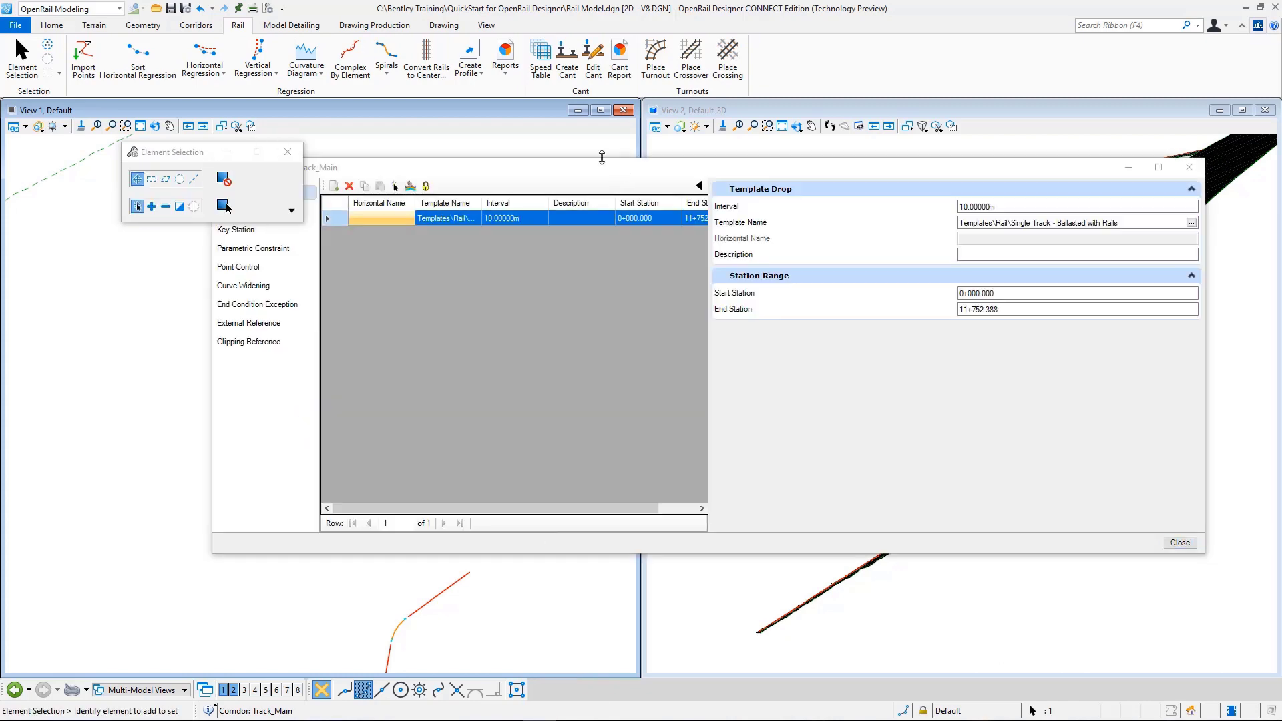
left_click_drag(162, 151, 54, 143)
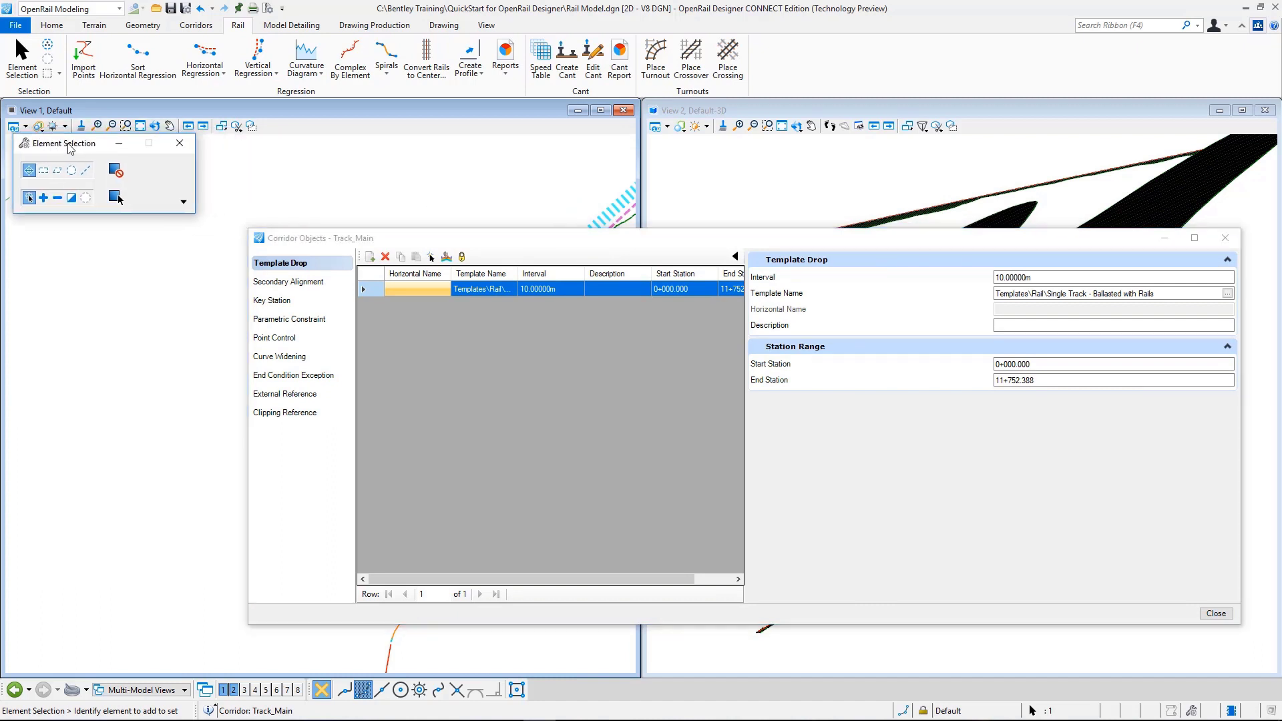
left_click_drag(376, 237, 324, 294)
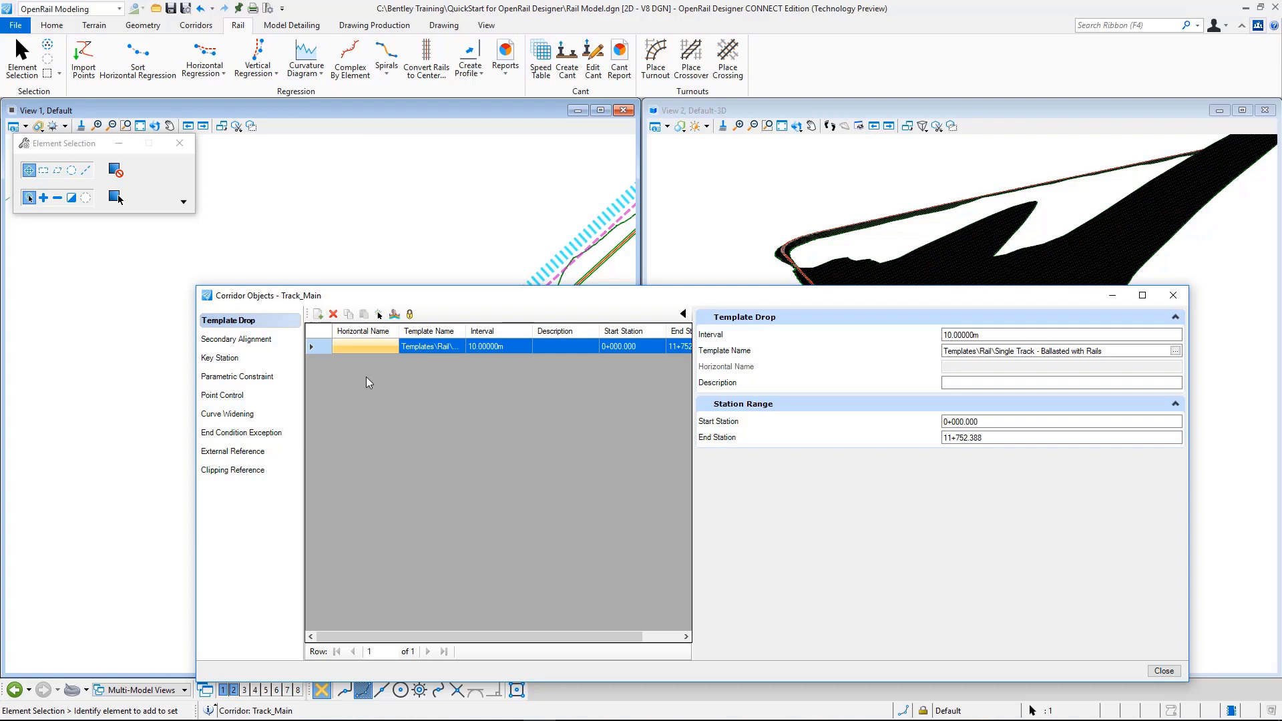
Start a new template drop for Track_Main using the Single Track - Tunnel with Rails template from Tunnels, Platforms, & Misc.
left_click(317, 314)
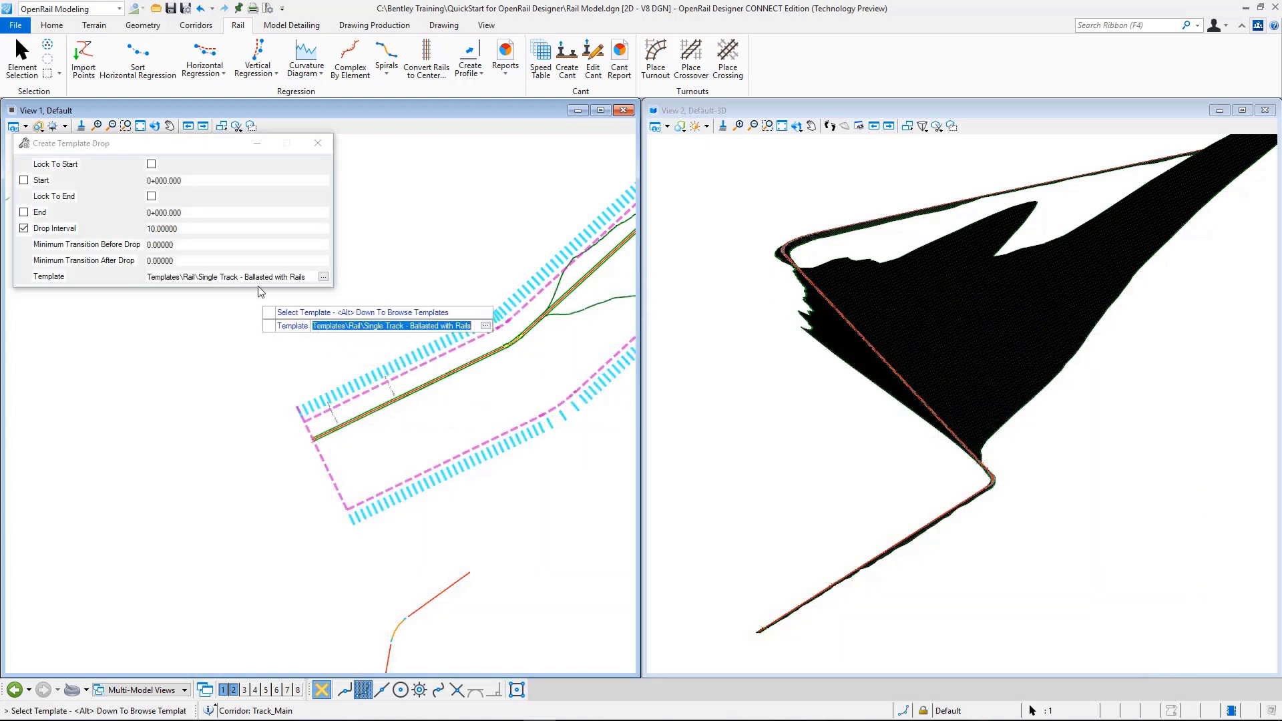
left_click(323, 276)
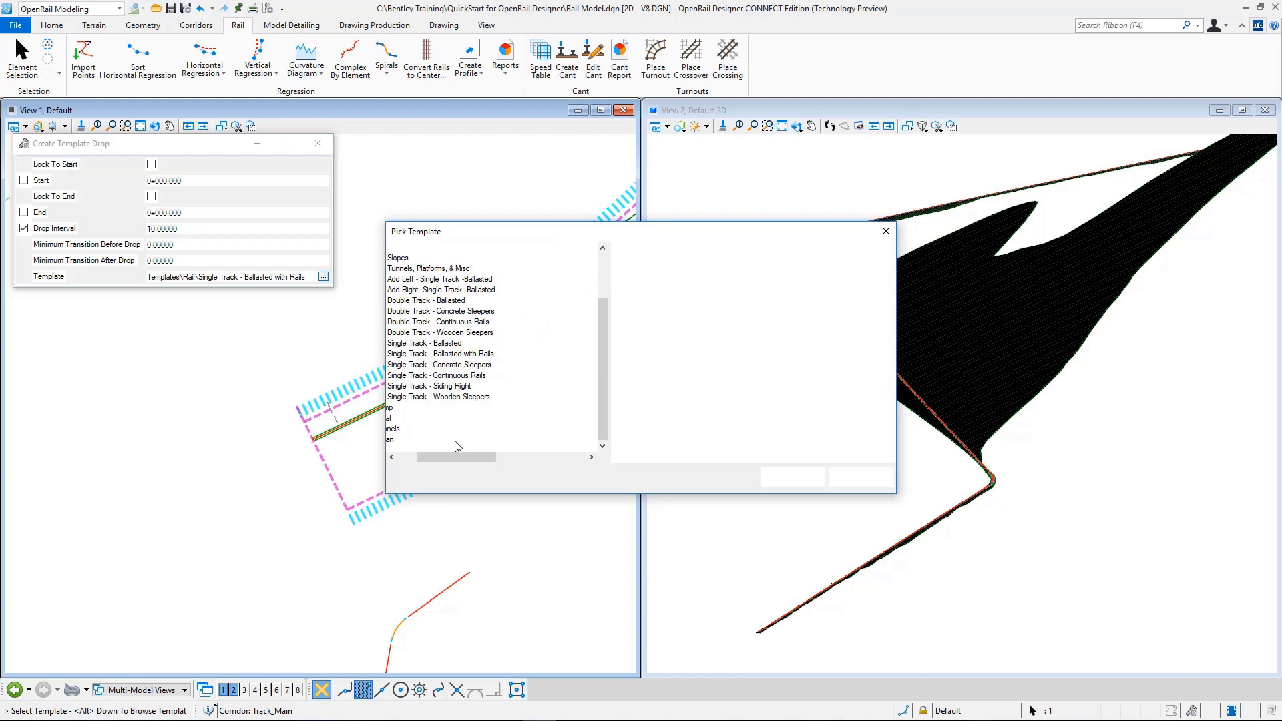
left_click_drag(450, 456, 427, 456)
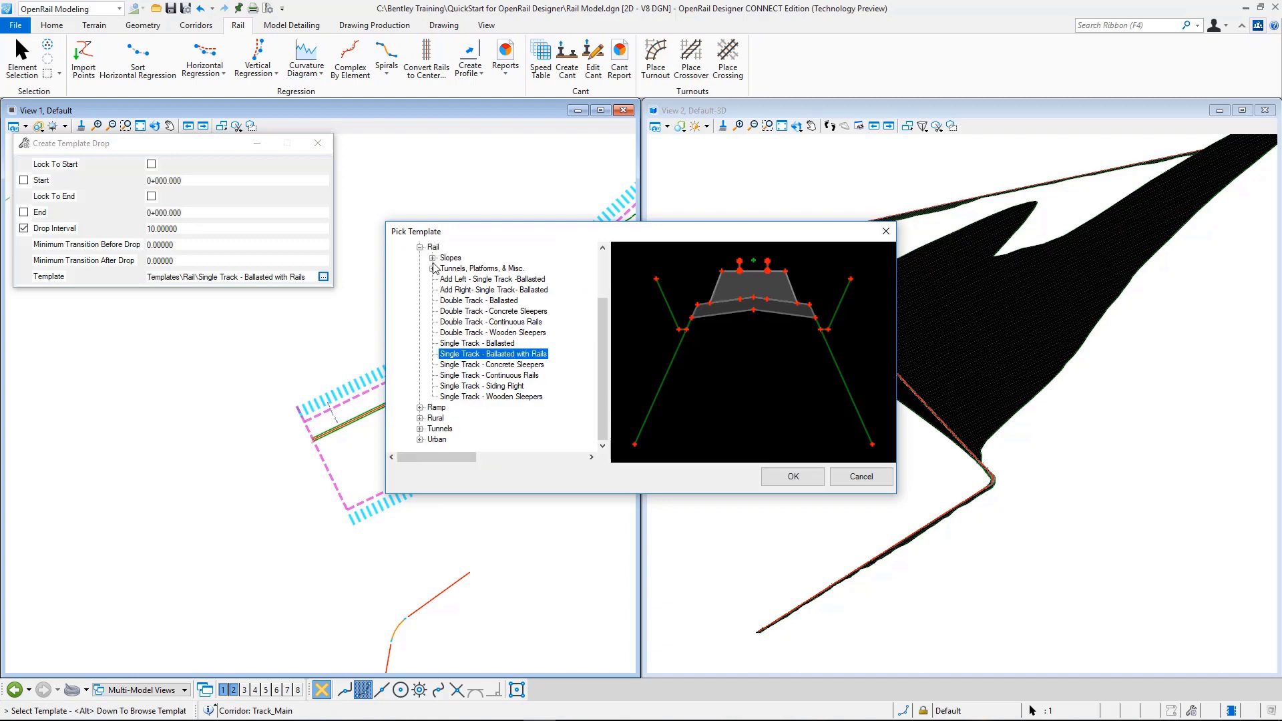
scroll(434, 267, "up", 2)
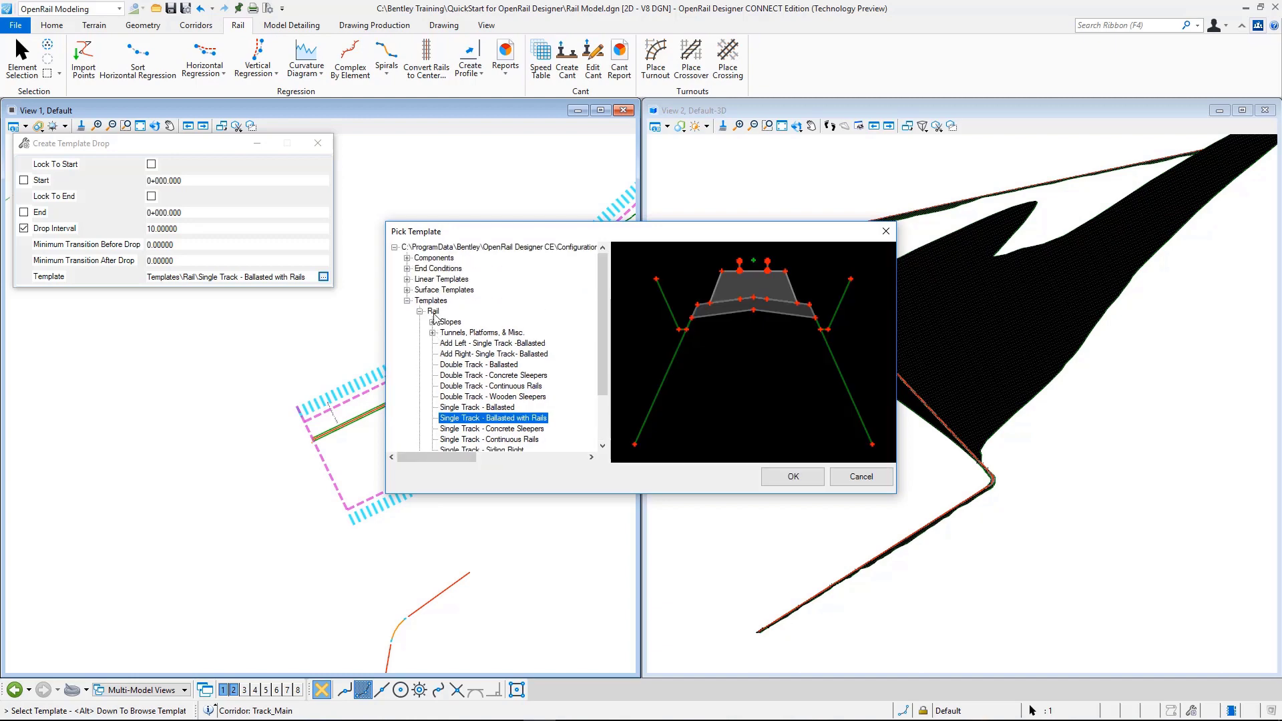
scroll(435, 304, "down", 1)
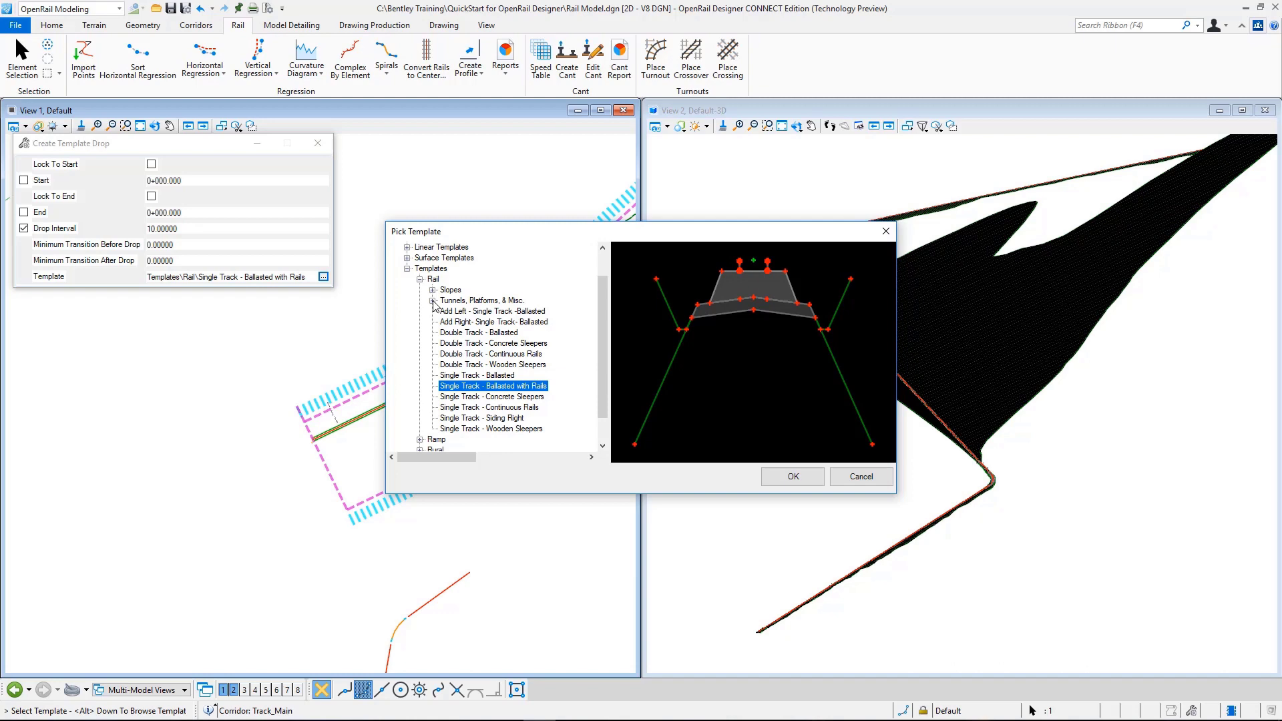
left_click(432, 301)
left_click(542, 376)
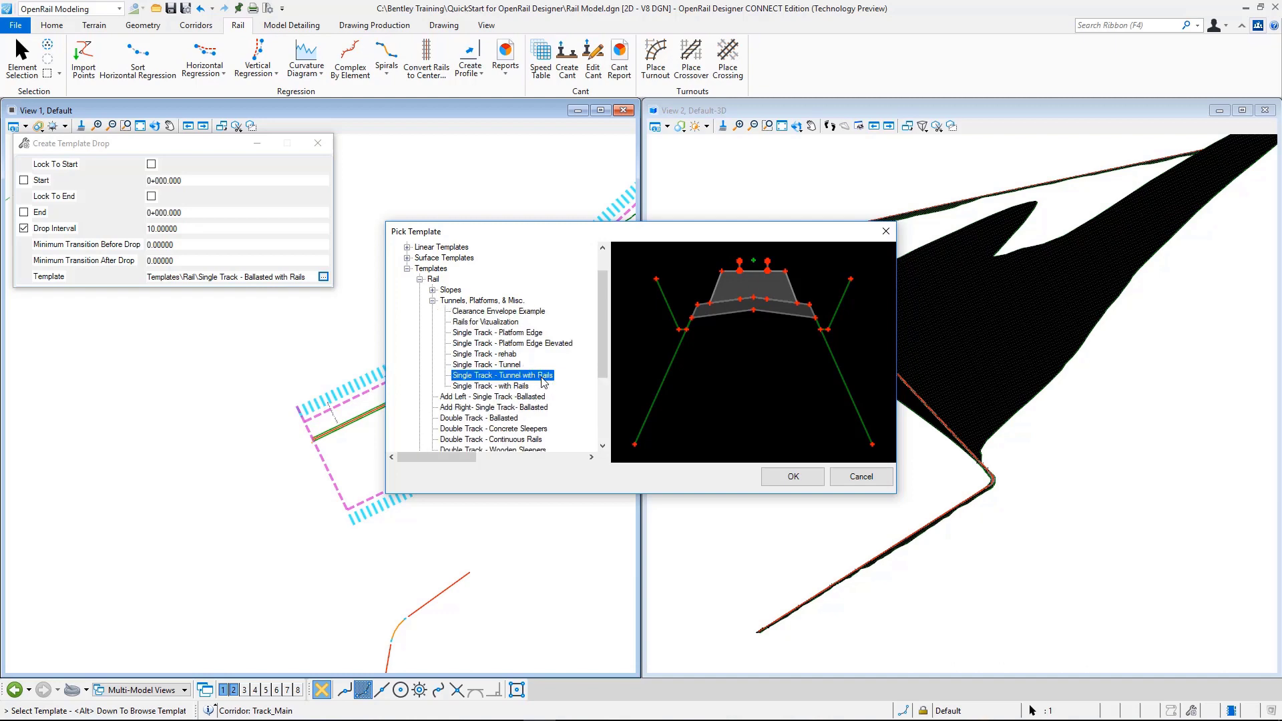
left_click(791, 476)
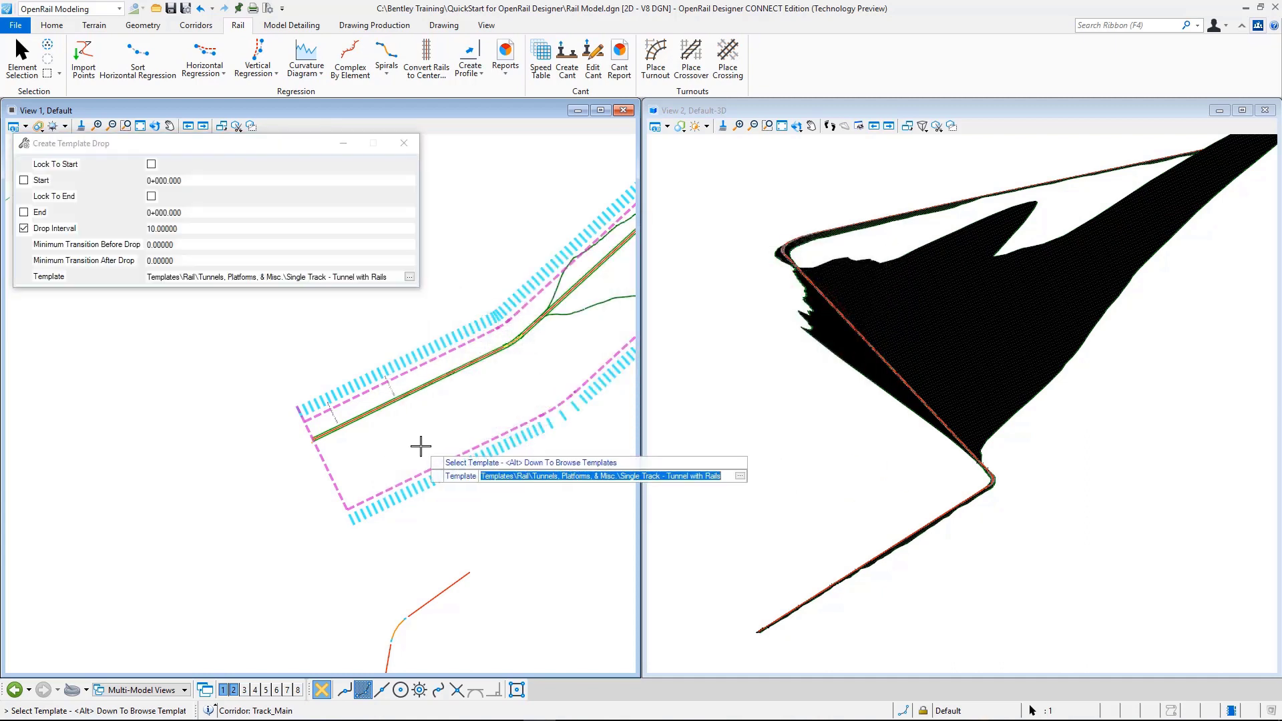
Accept the tunnel template and set the drop's start station to 4+000, where Track_Main enters the hillside.
scroll(428, 420, "up", 2)
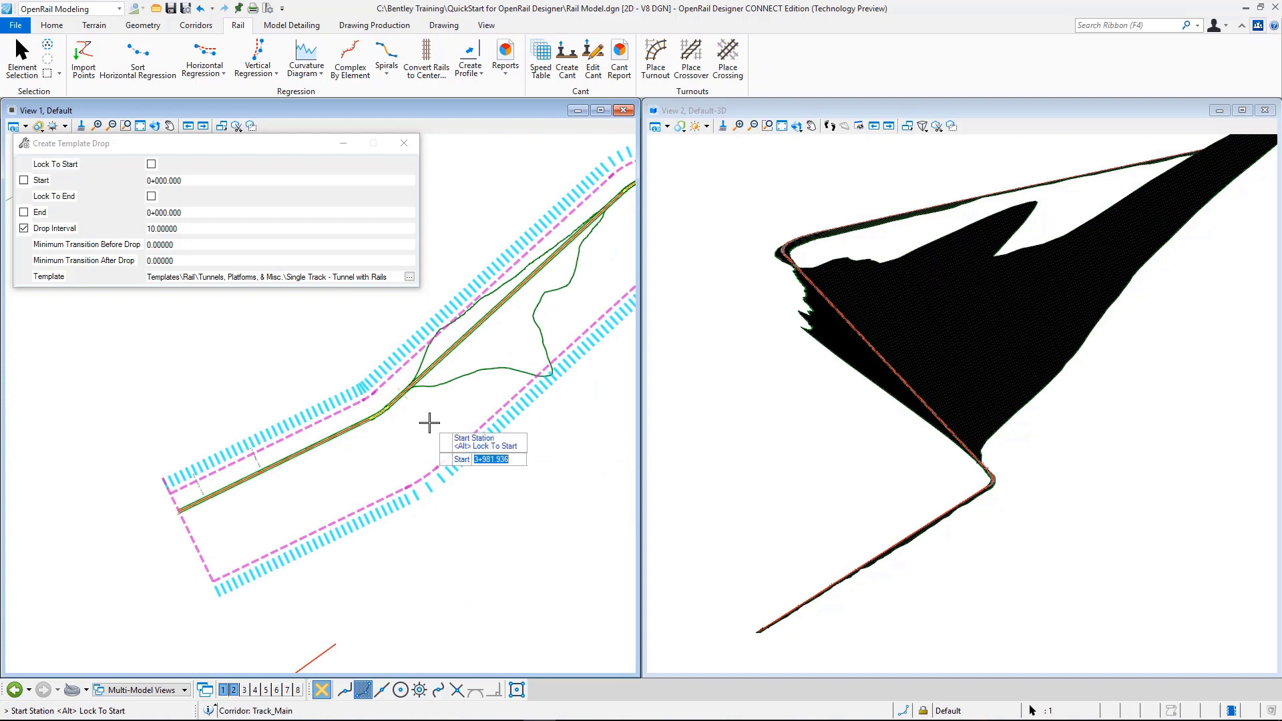
scroll(444, 410, "up", 3)
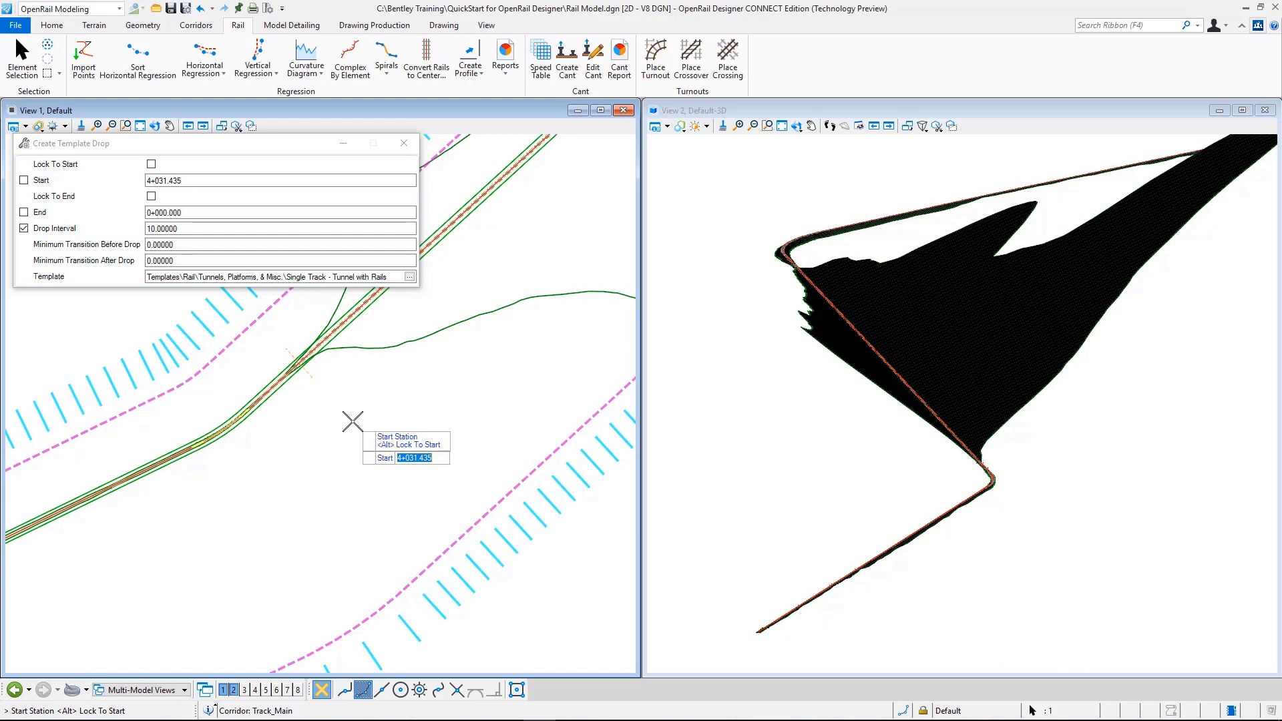
type("4+")
type("000")
key("Return")
scroll(274, 331, "up", 2)
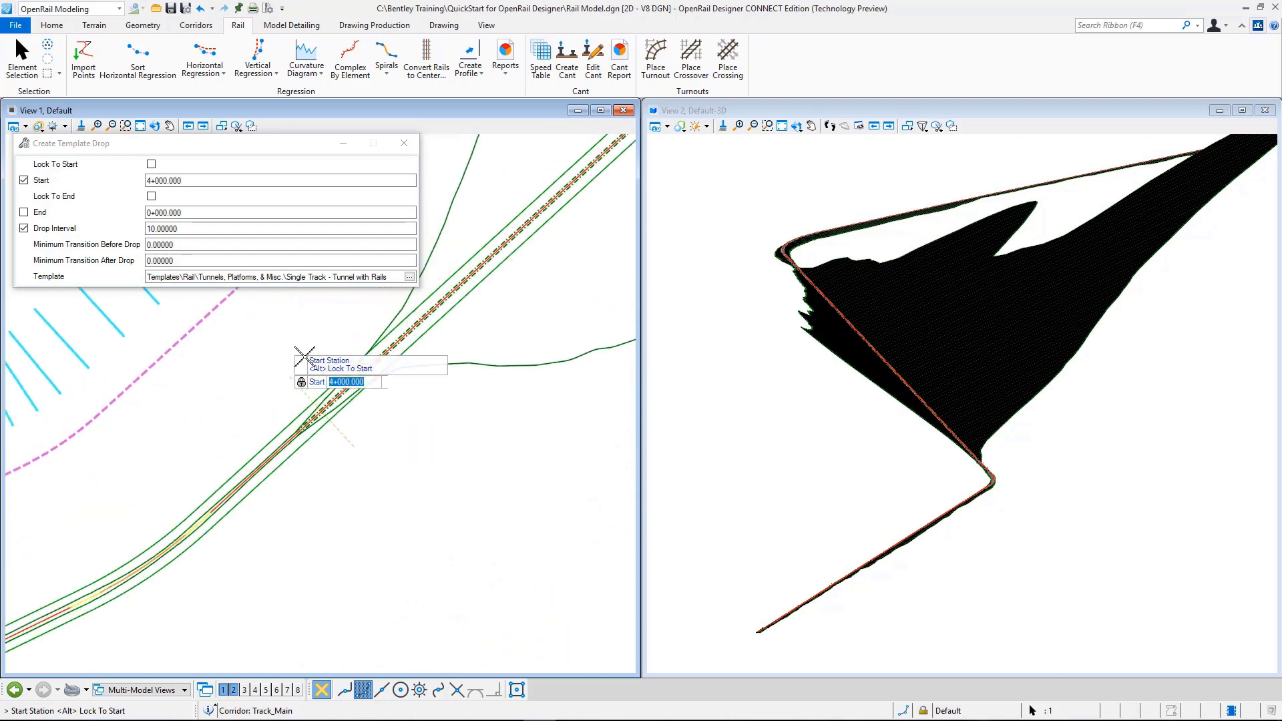
left_click(420, 435)
Set the tunnel drop's end station to 8+300, just before the next curve on Track_Main.
scroll(208, 497, "down", 3)
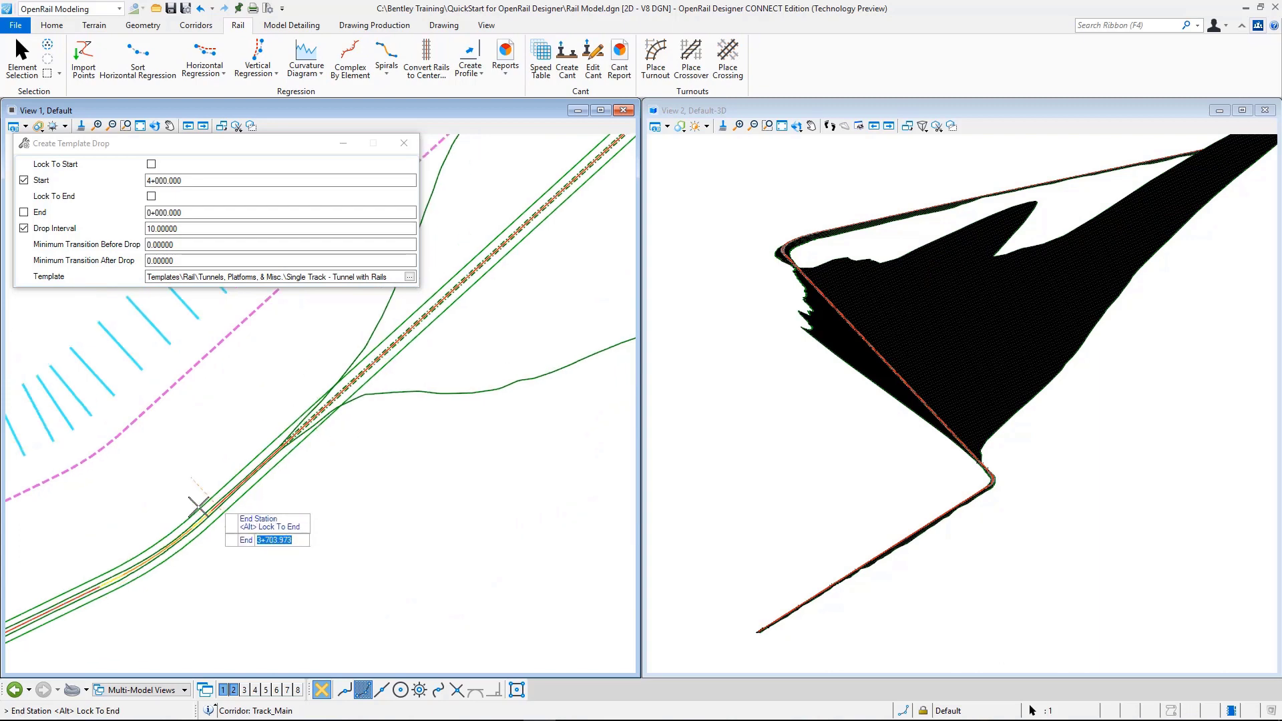
scroll(387, 374, "up", 4)
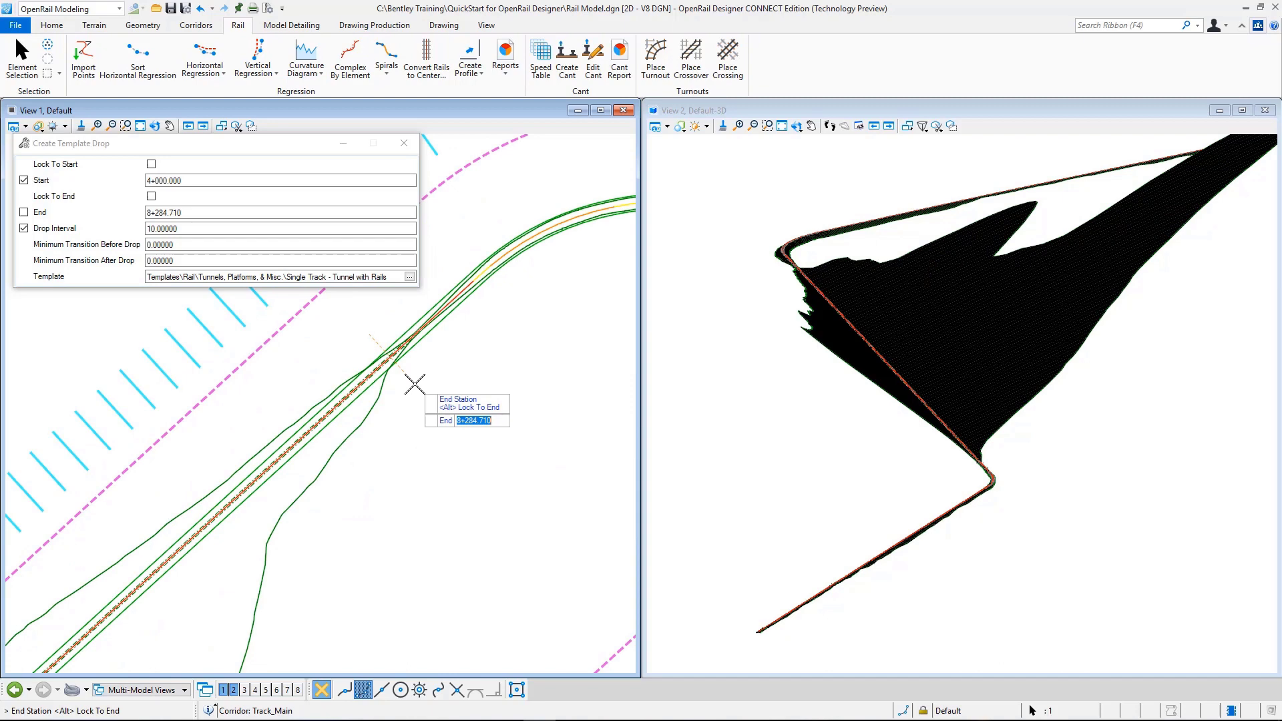
type("8+300")
key("Return")
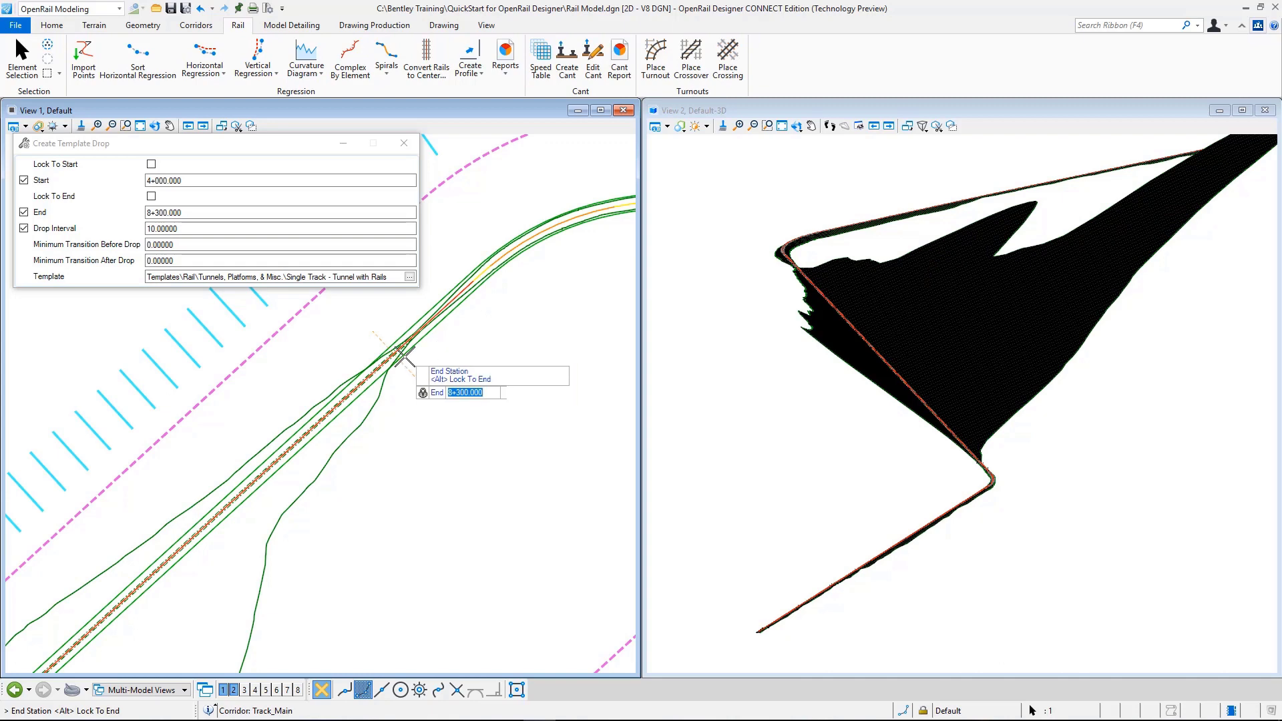
scroll(401, 356, "up", 2)
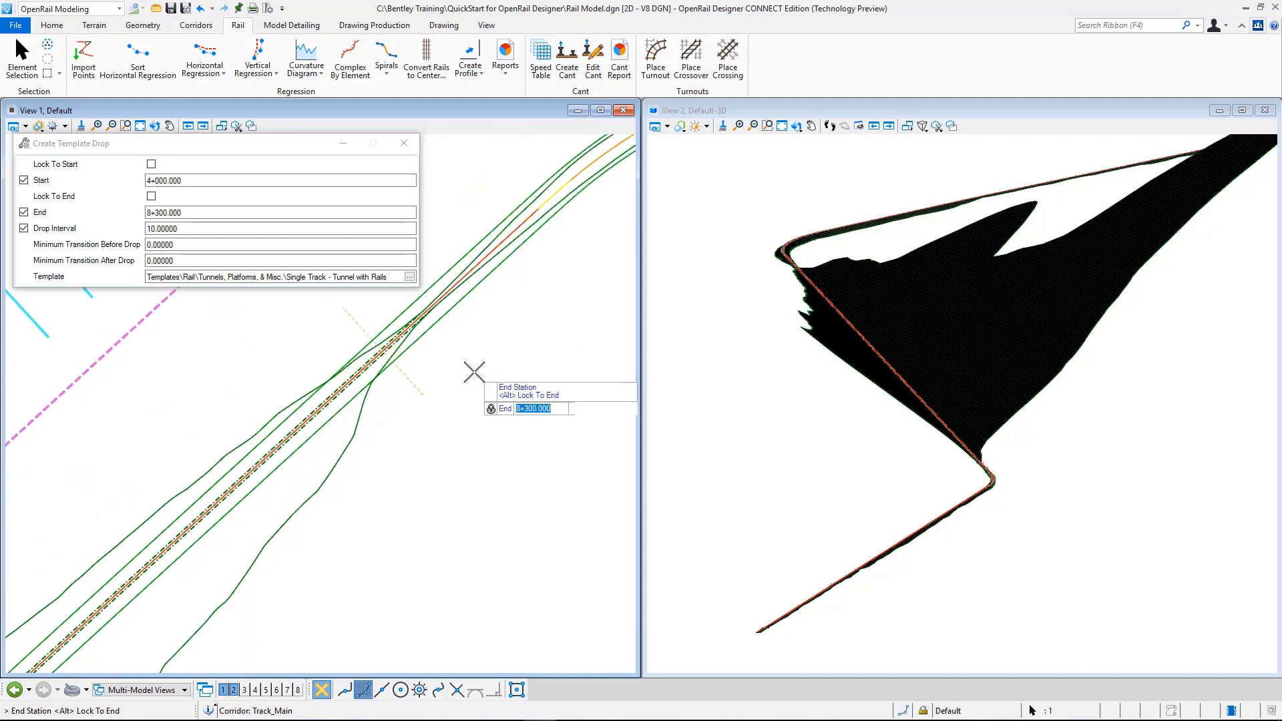
left_click(474, 371)
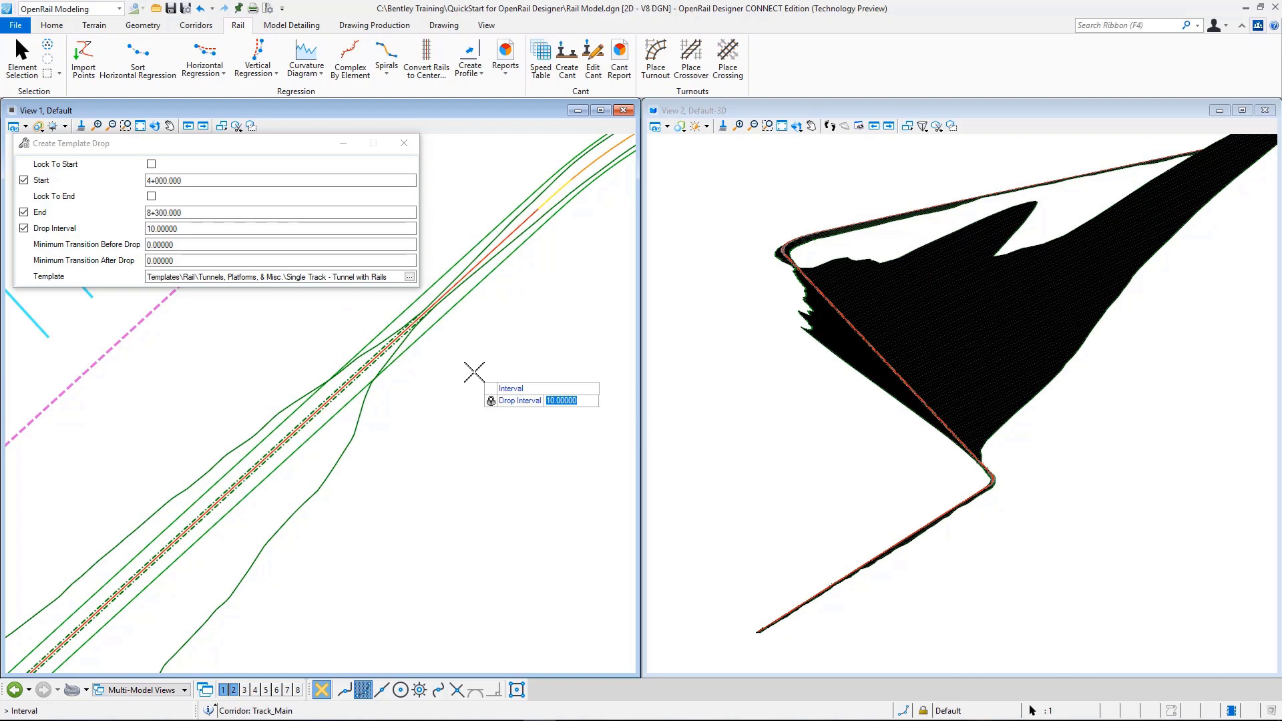
Complete the tunnel template drop with a 10 m drop interval and zero minimum transitions before and after it.
left_click(474, 371)
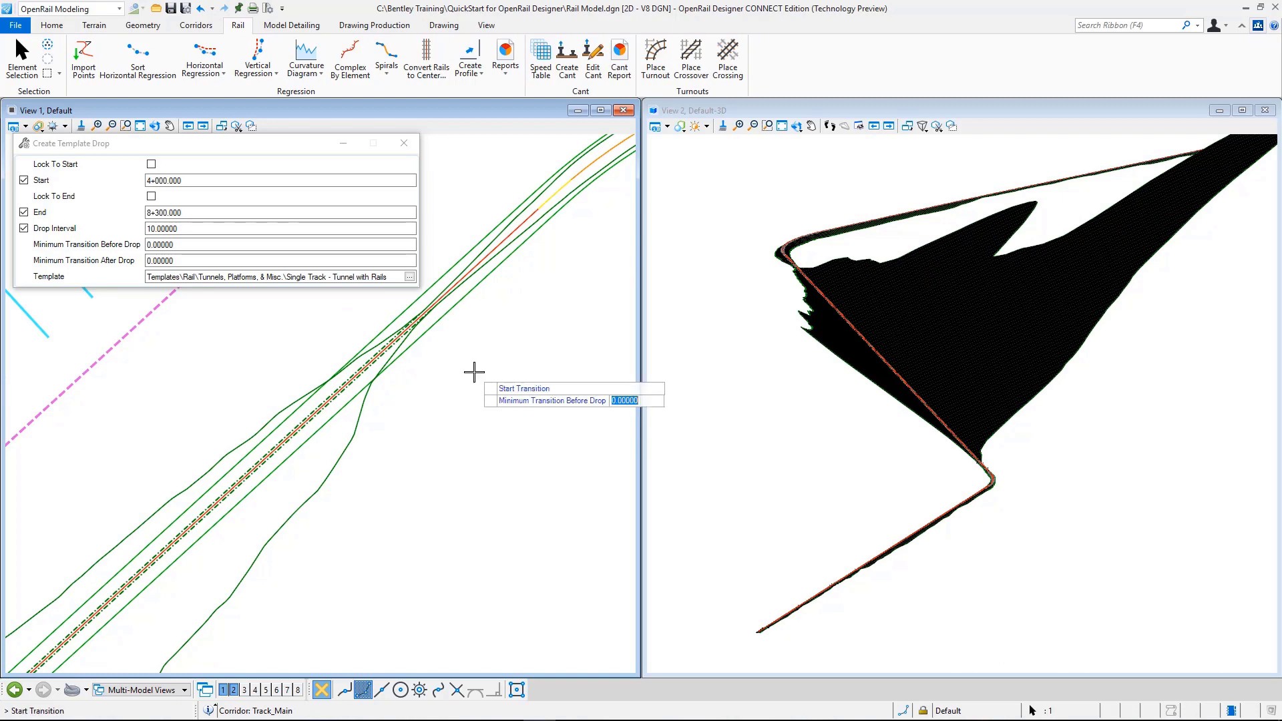
left_click(474, 371)
left_click(457, 371)
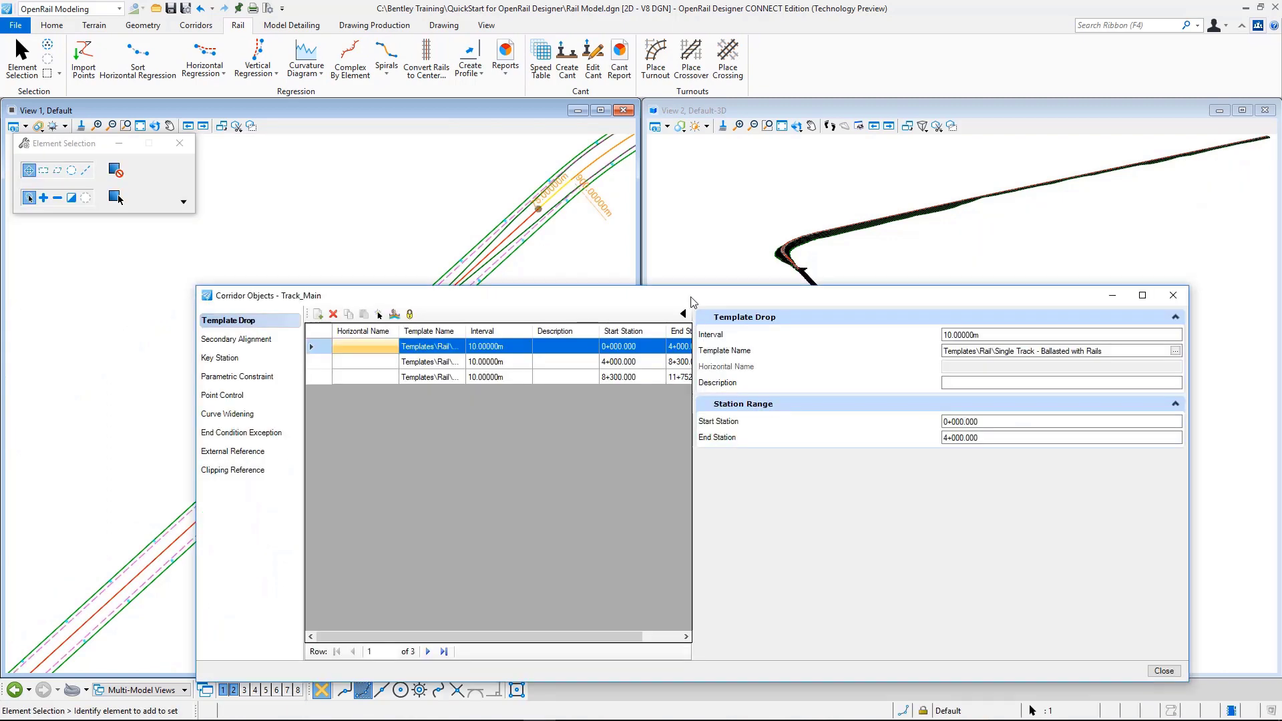
Check the tunnel portal in 3D, review the second and third template drops of Track_Main, and close the Corridor Objects.
left_click_drag(692, 302, 856, 570)
scroll(987, 466, "up", 6)
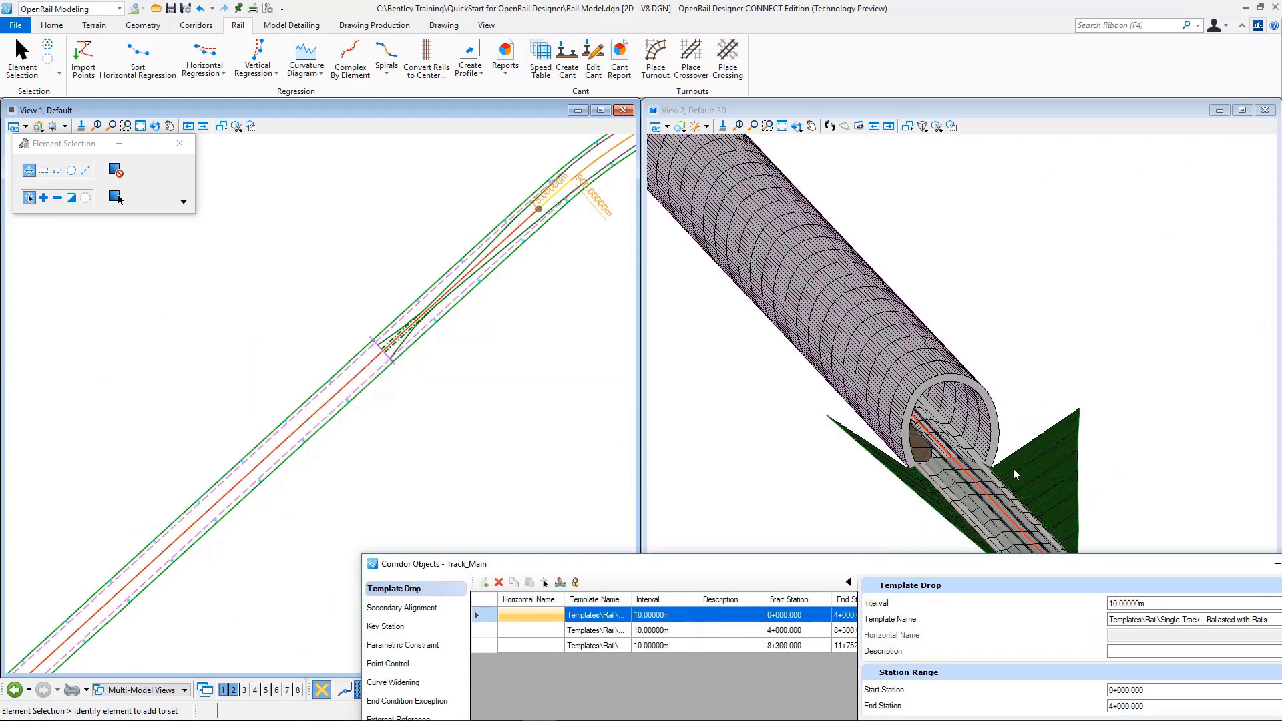
left_click_drag(937, 564, 813, 98)
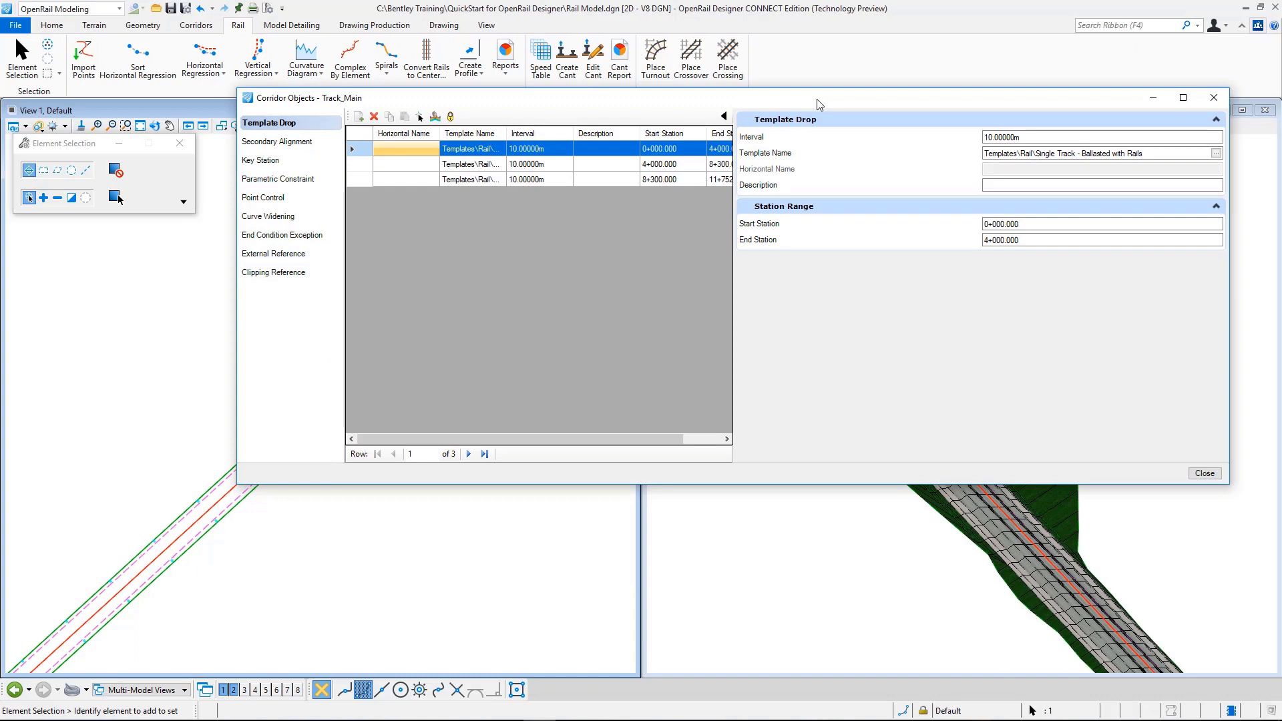
left_click(492, 166)
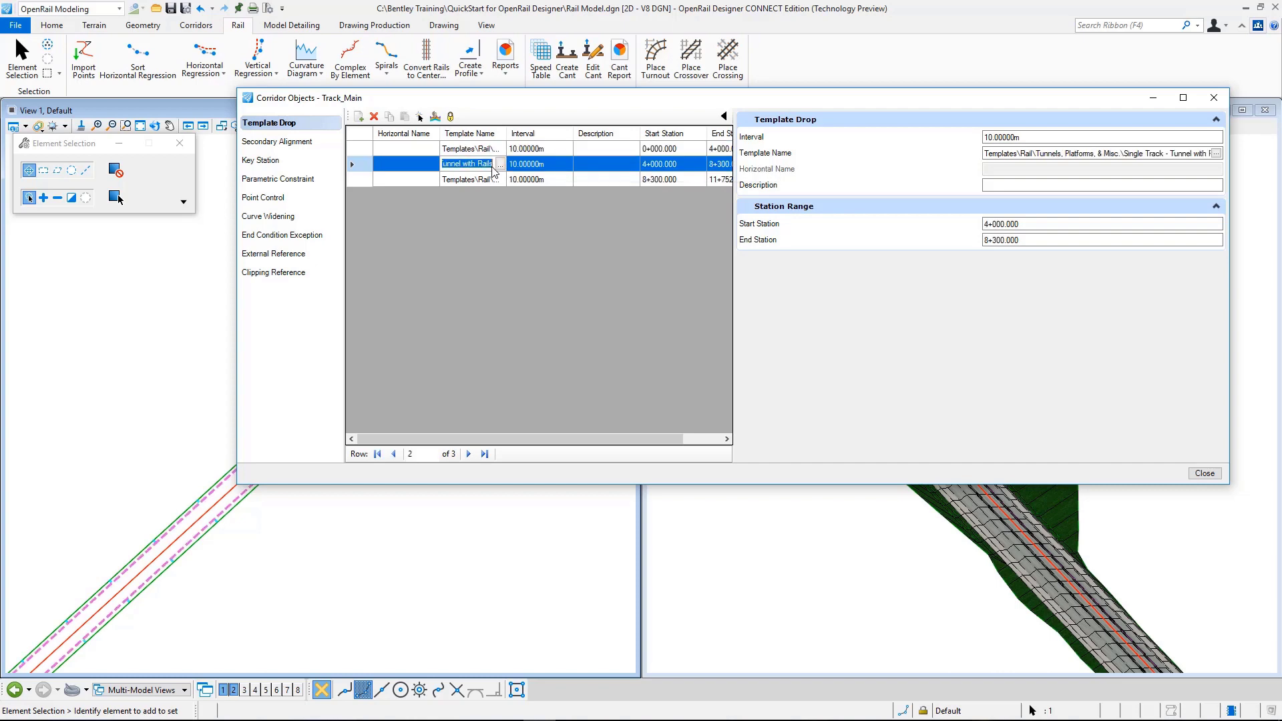
left_click(482, 180)
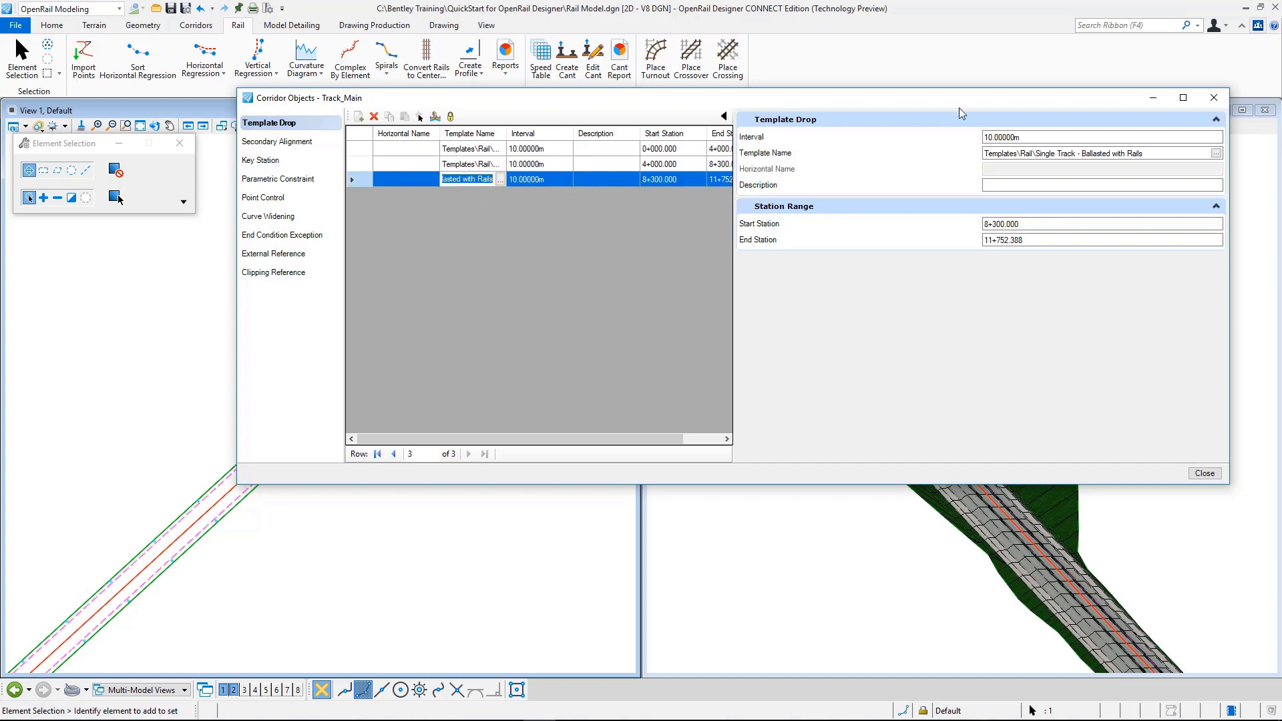
left_click(1203, 474)
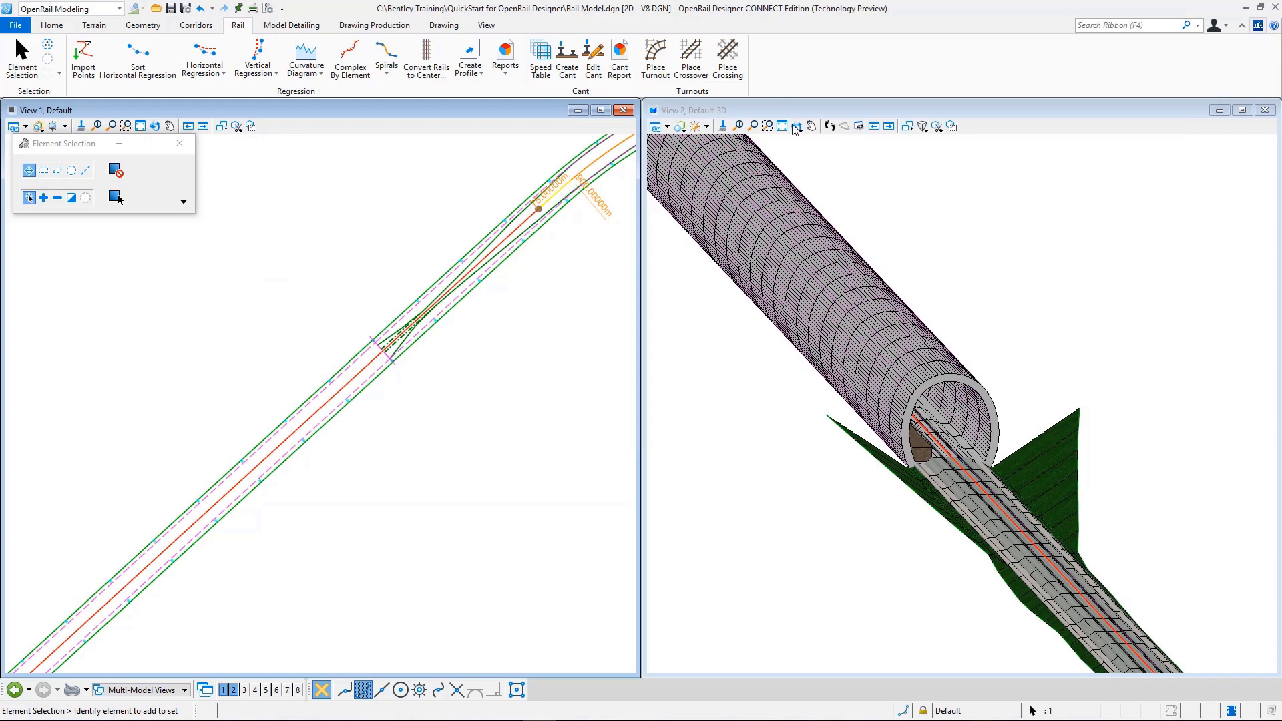
Examine the tunnel portal and the track running into it in the 3D model from rotated viewpoints.
left_click(796, 128)
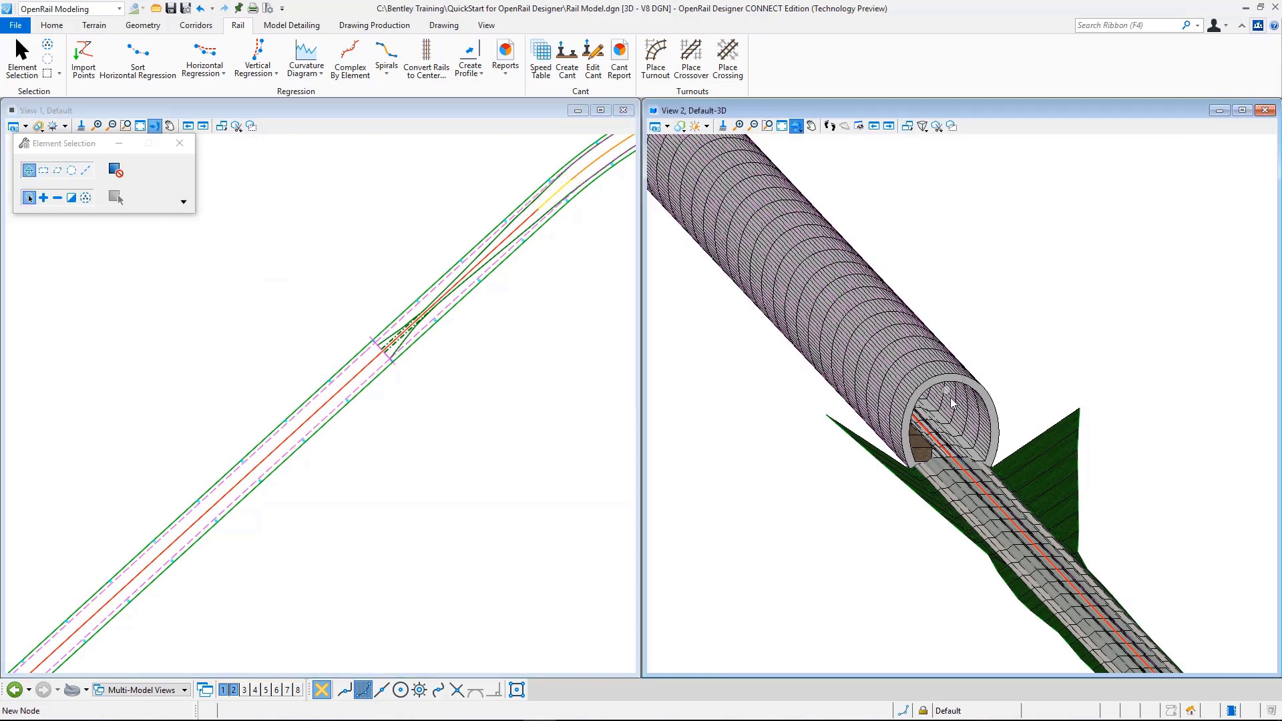
left_click(796, 126)
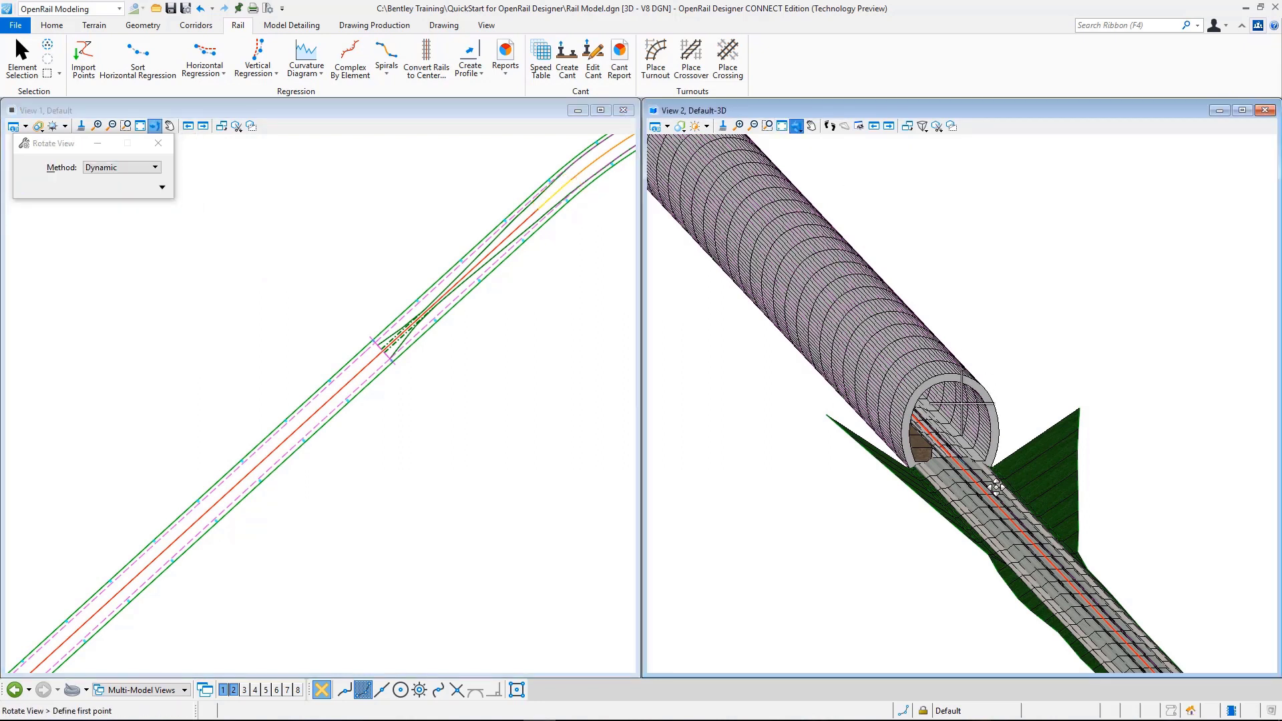
left_click(986, 454)
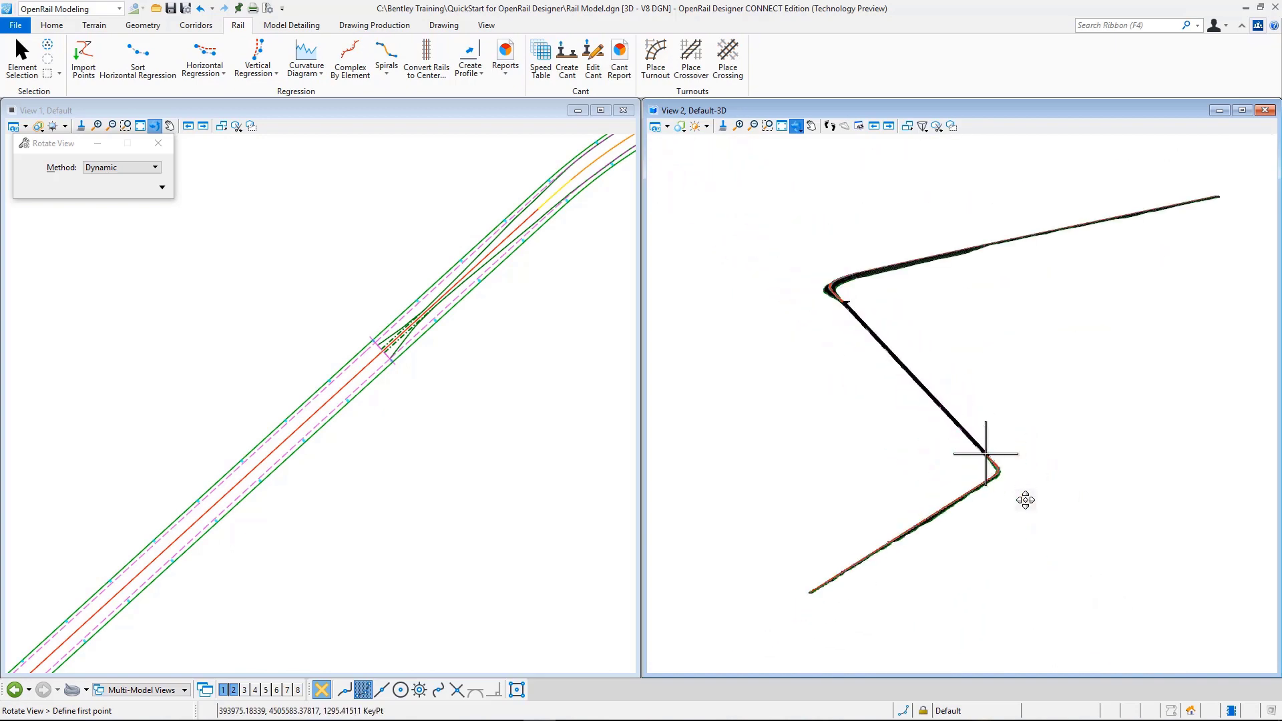
scroll(1015, 484, "up", 5)
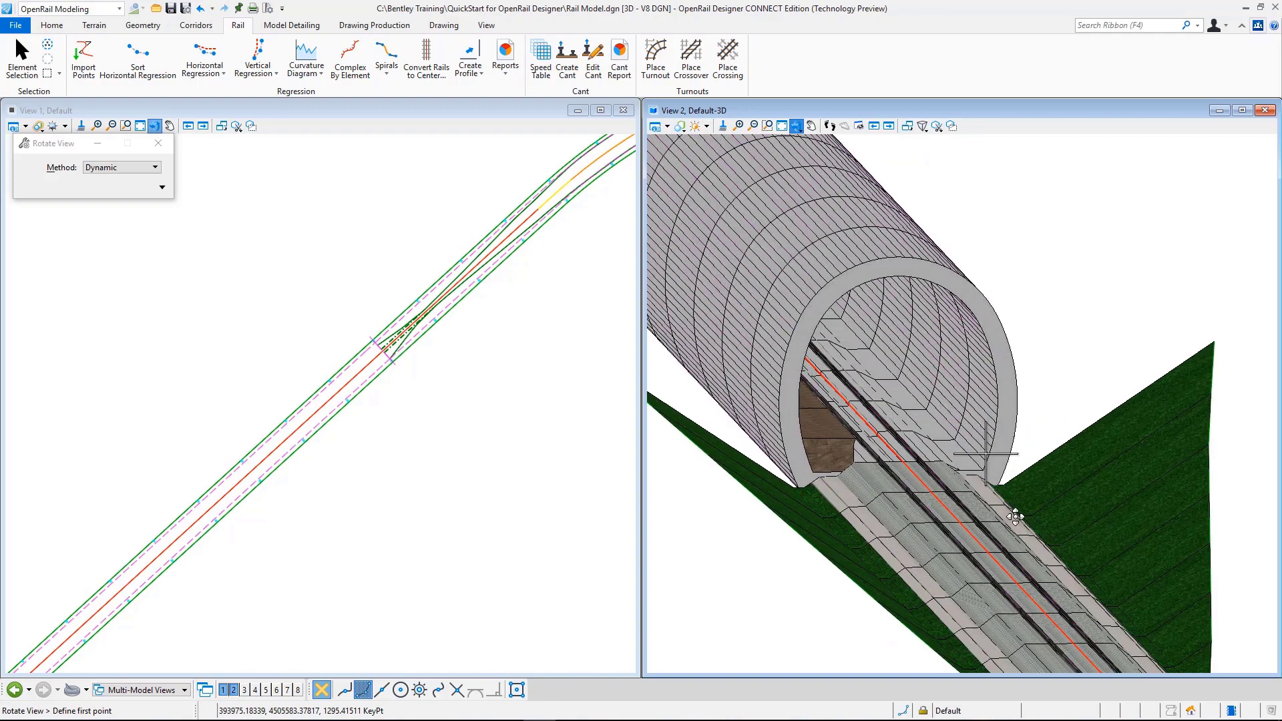
left_click(999, 509)
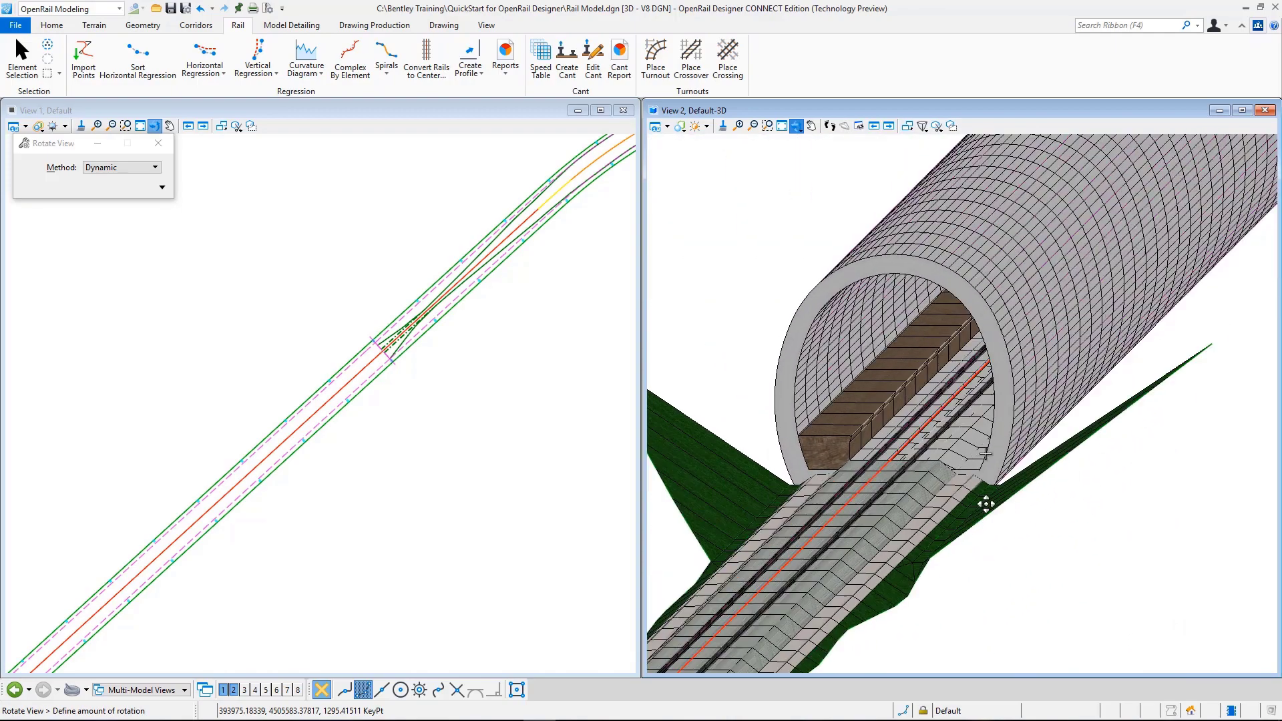
key("Escape")
middle_click_drag(1064, 418, 827, 365, "shift")
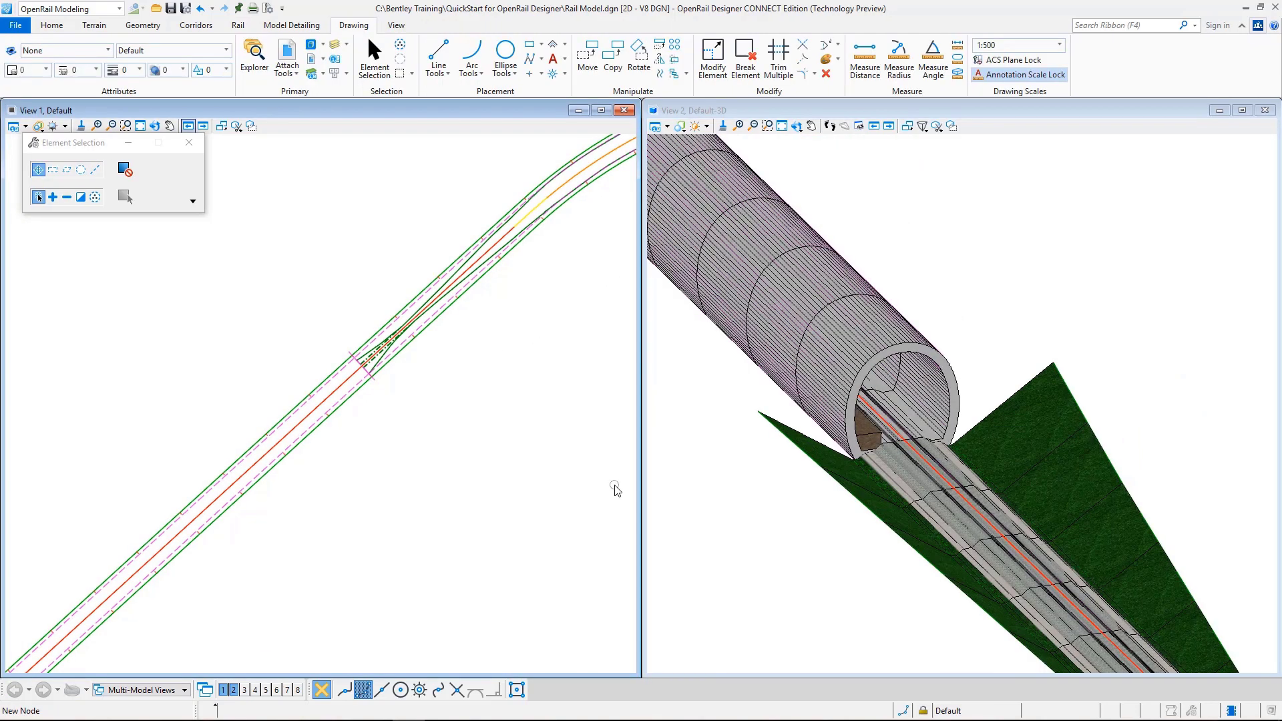
Examine in plan where the siding alignment branches off Track_Main near the Siding = 0+450 label.
scroll(573, 364, "down", 2)
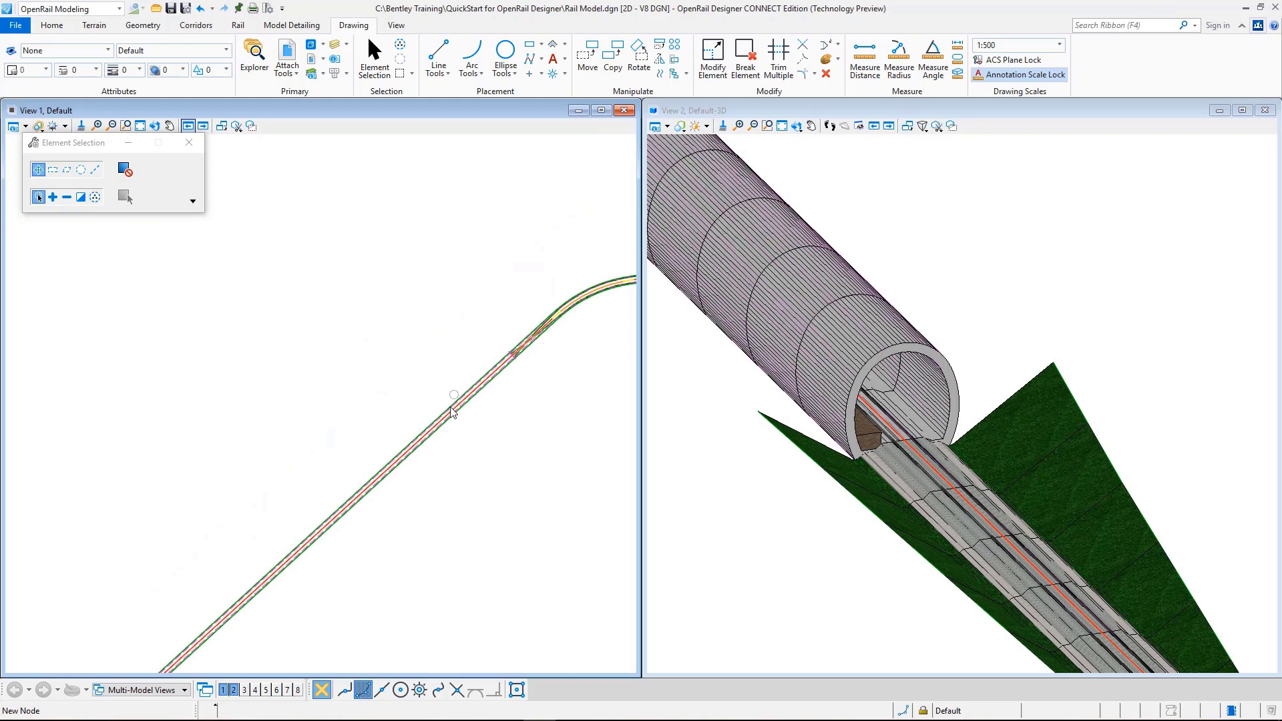
scroll(461, 414, "down", 1)
scroll(481, 334, "up", 4)
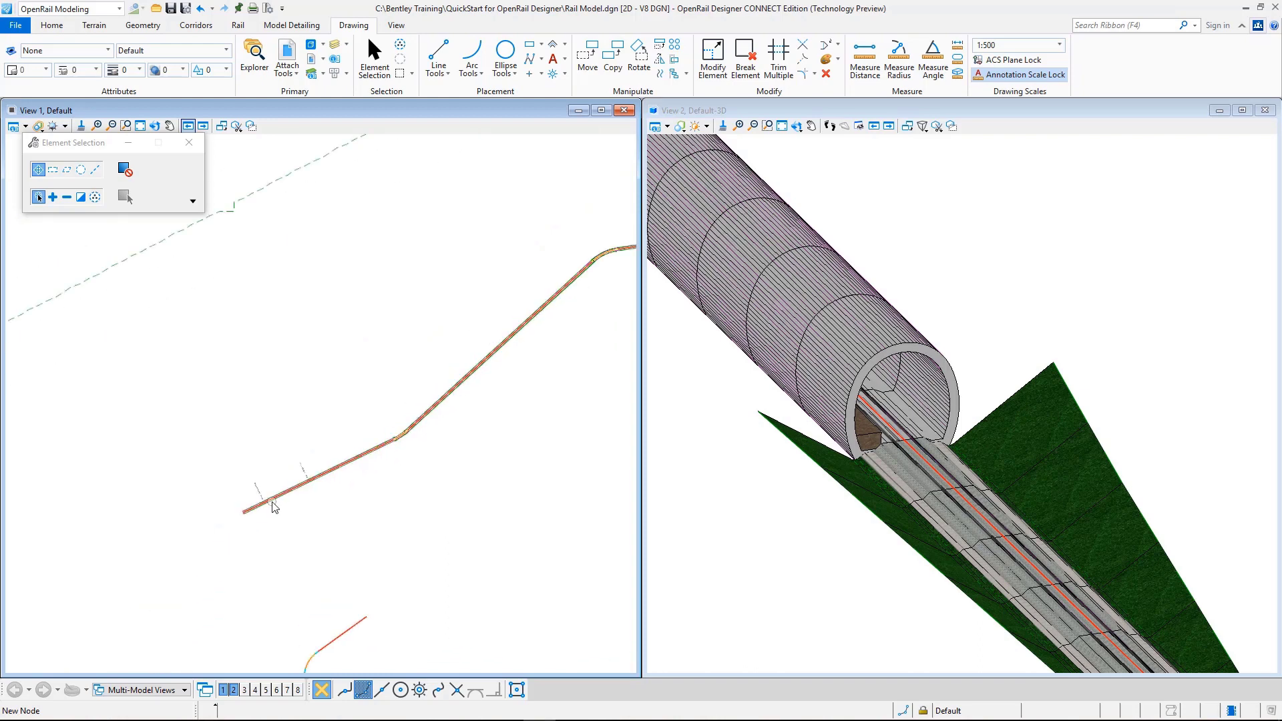
scroll(272, 505, "up", 3)
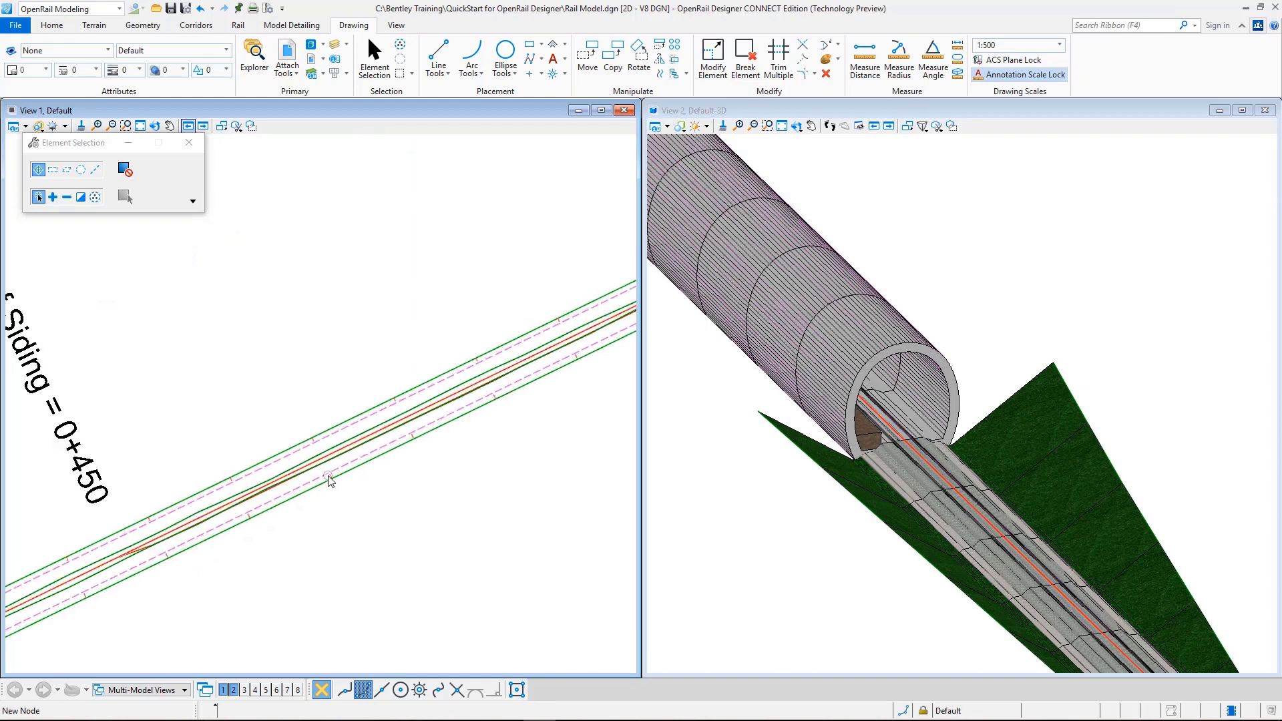
scroll(92, 561, "up", 4)
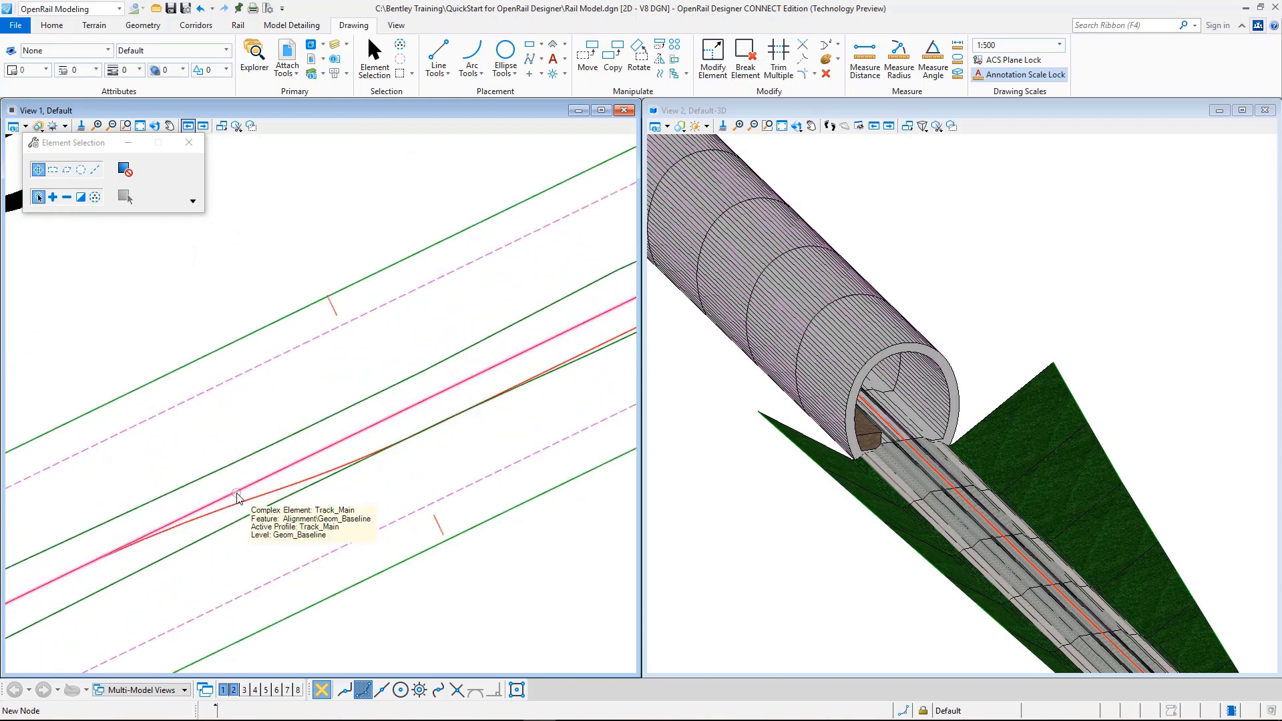
mouse_move(241, 504)
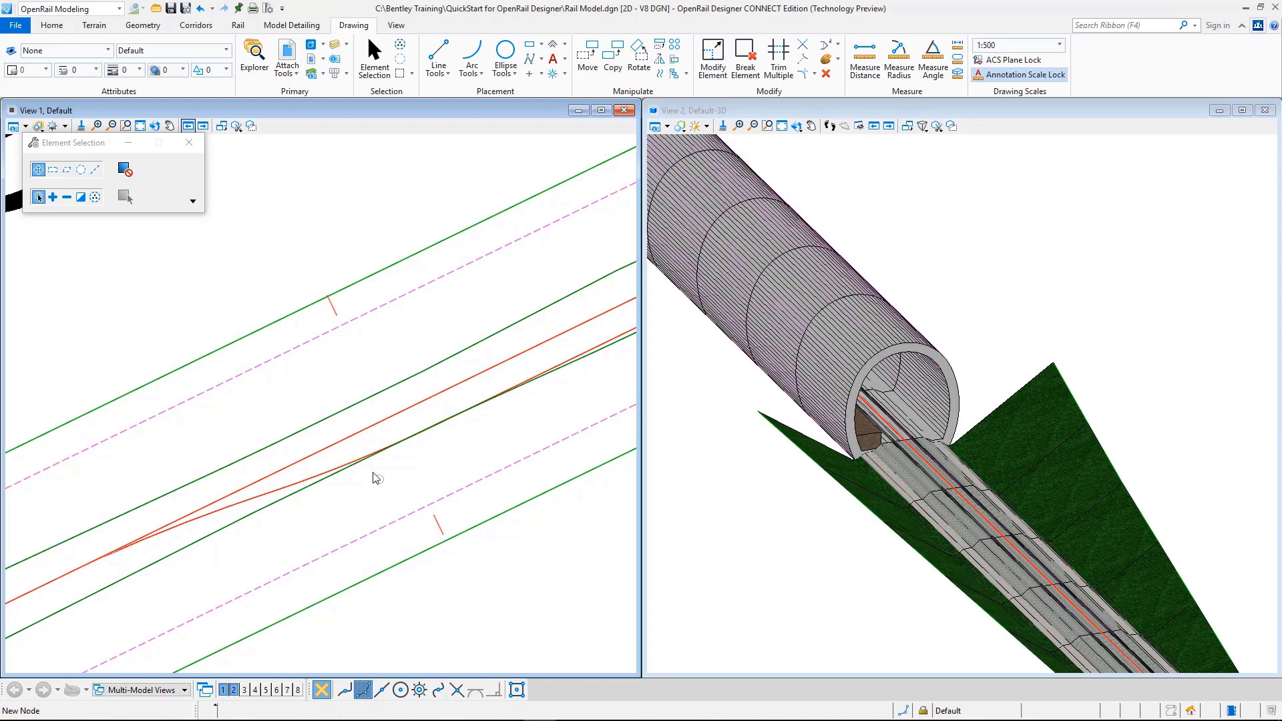
scroll(401, 494, "down", 2)
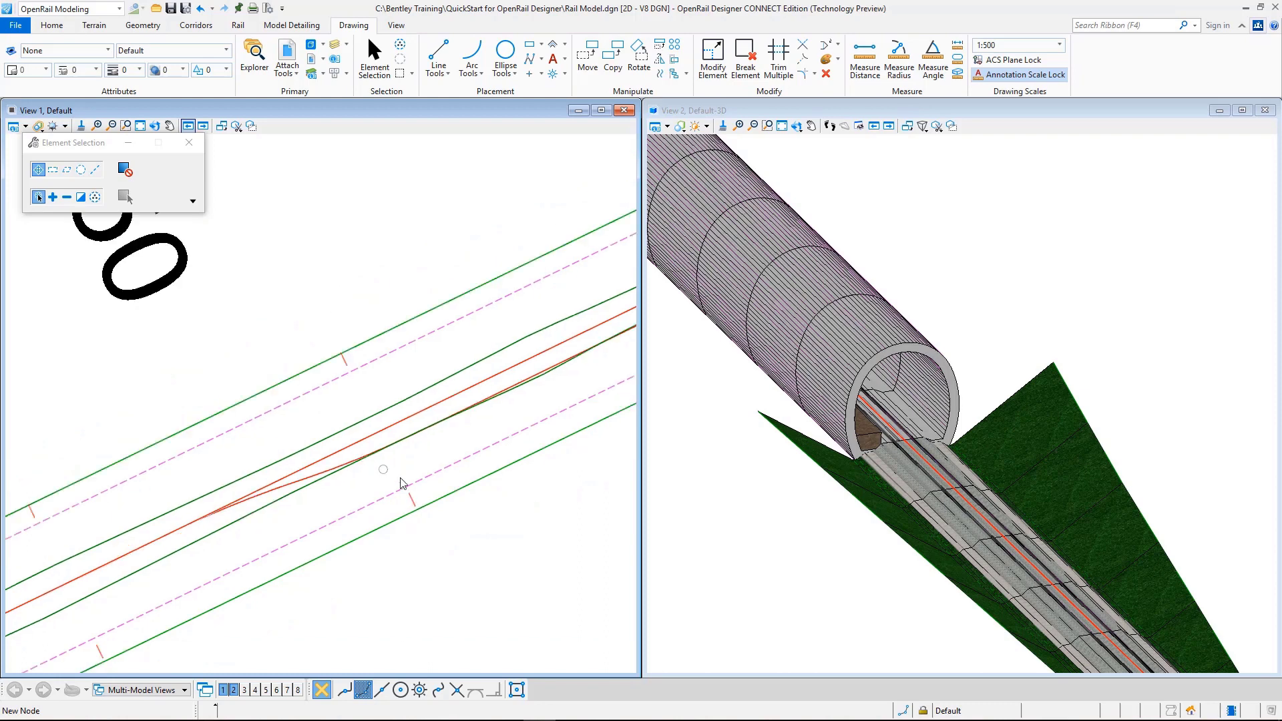
Select the Track_Main corridor in plan, reopen its Corridor Objects and start a new template drop.
left_click(417, 511)
left_click(566, 498)
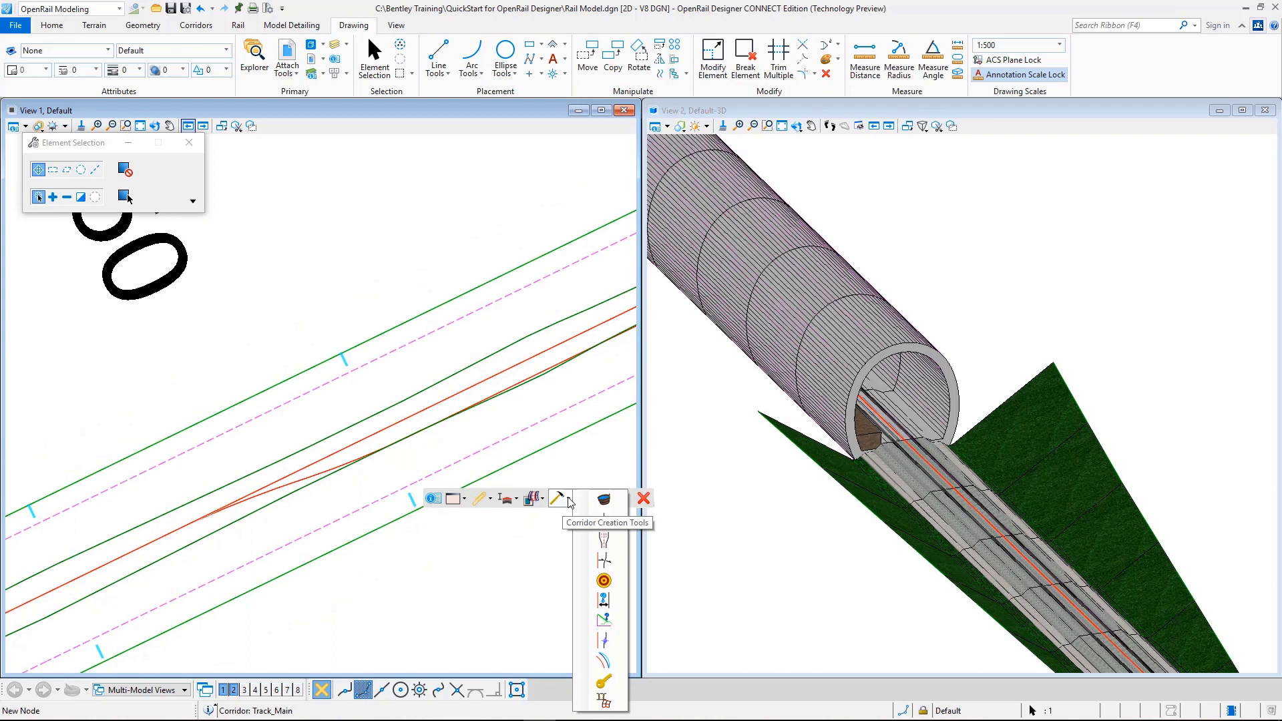
left_click(602, 500)
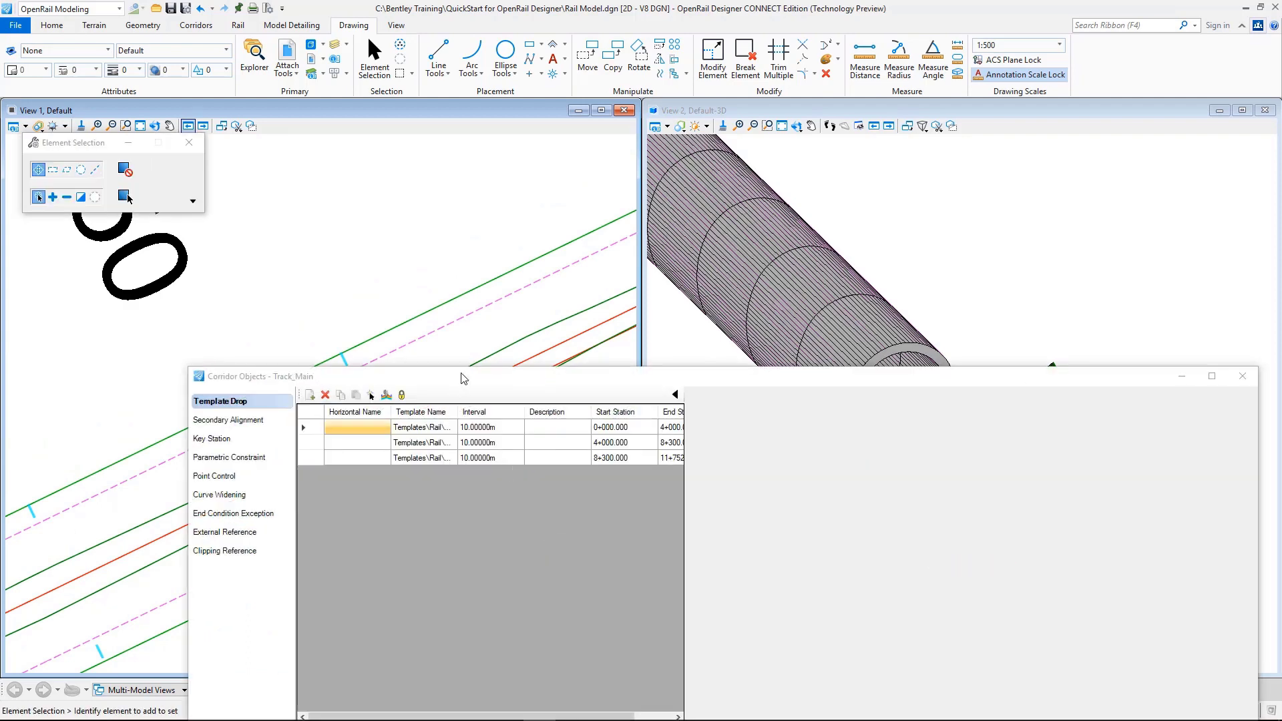
left_click_drag(464, 378, 444, 241)
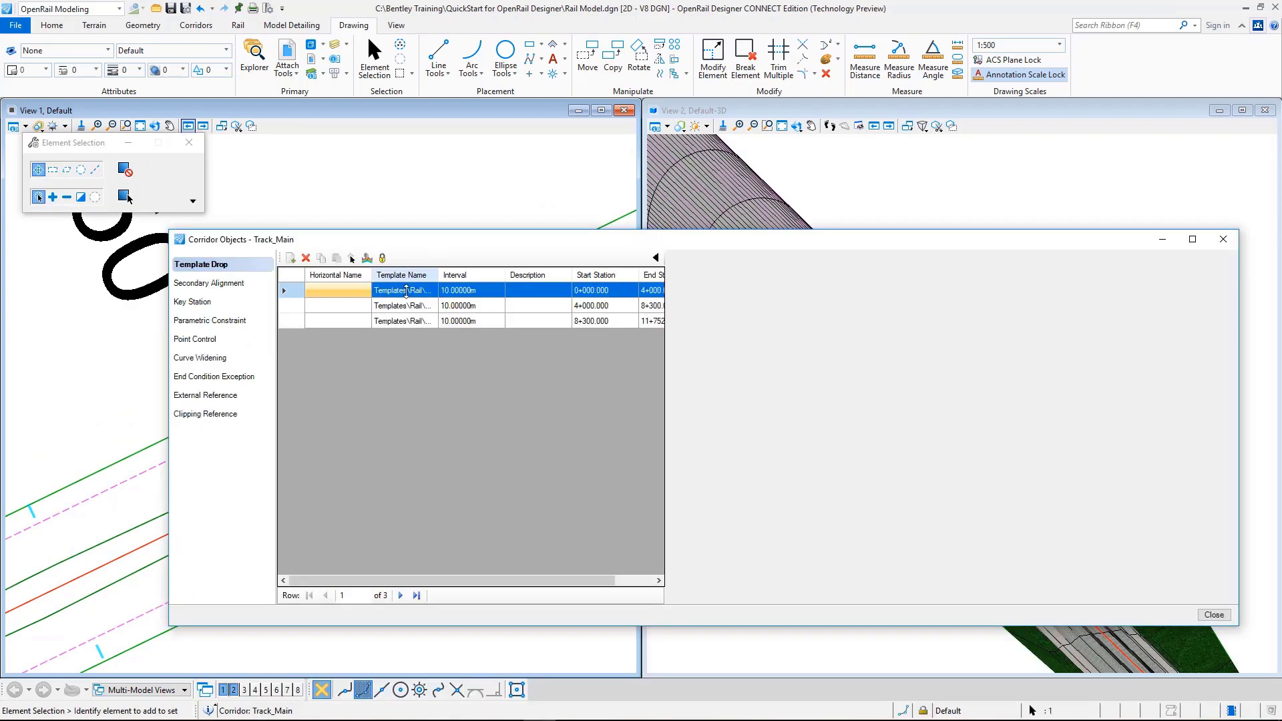
left_click(291, 259)
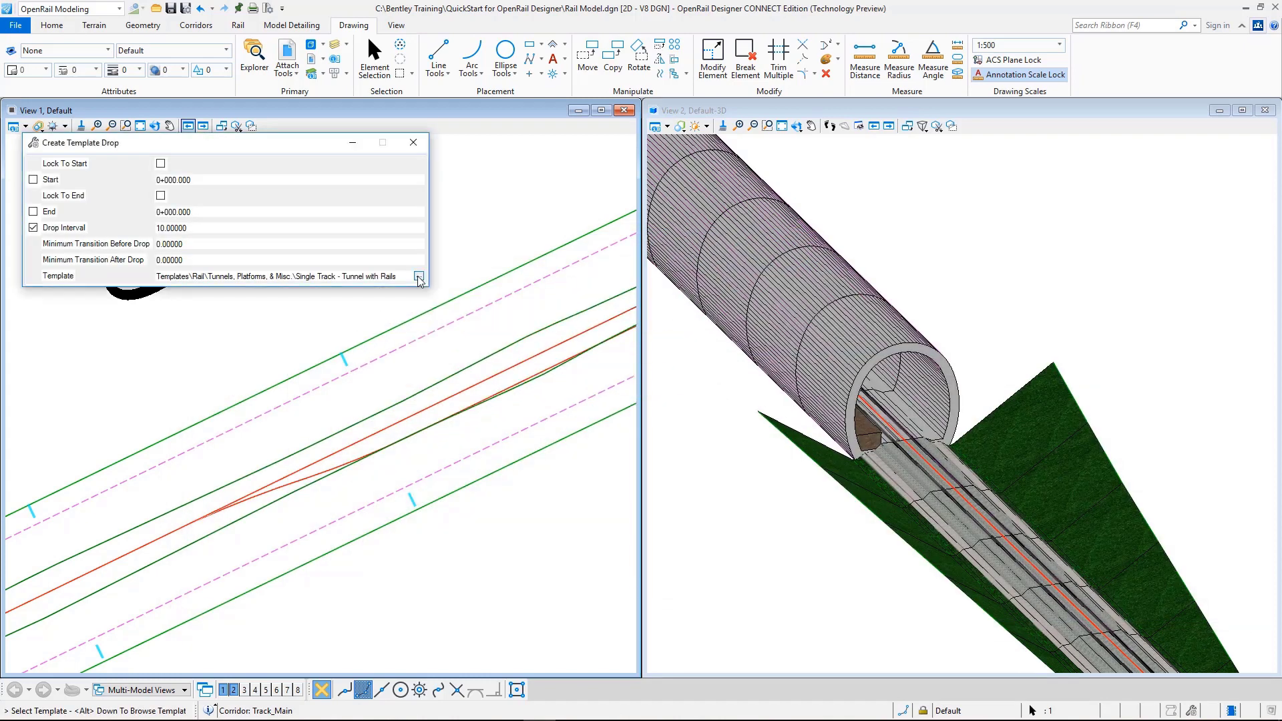
Choose the Single Track - Siding Right template from the Rail templates for the new drop.
left_click(418, 277)
left_click_drag(464, 458, 440, 458)
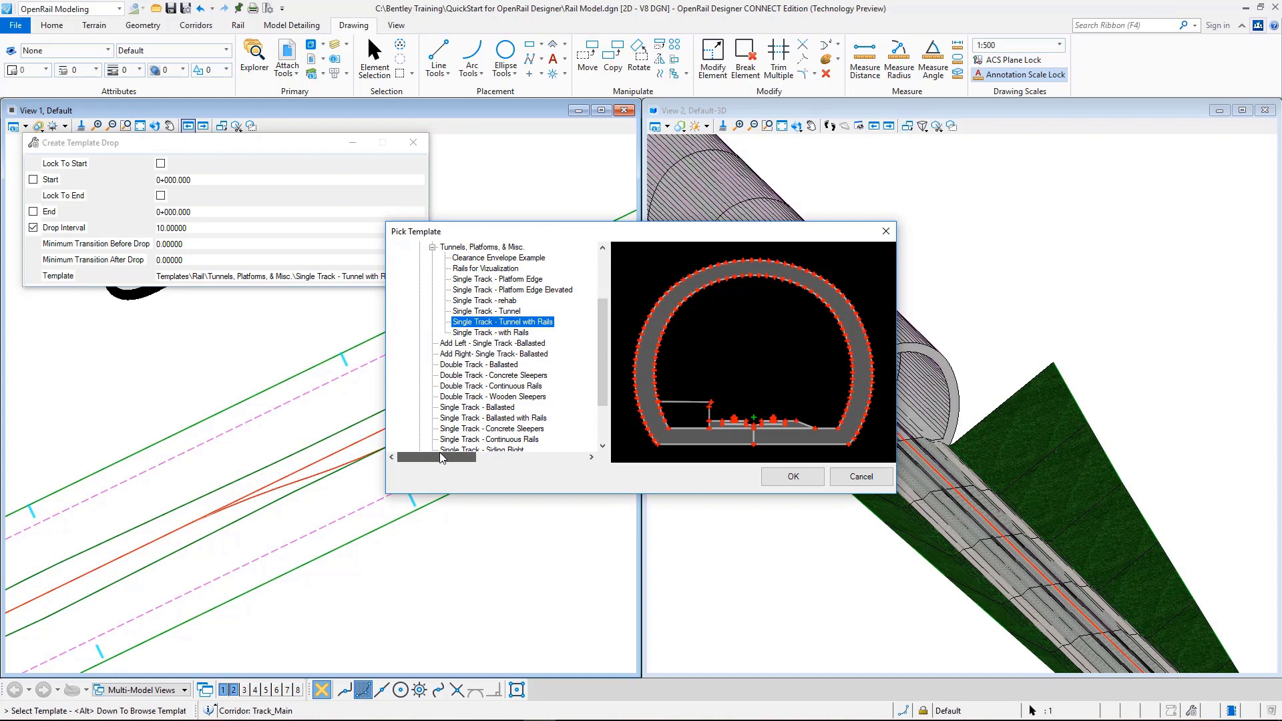
scroll(497, 402, "down", 2)
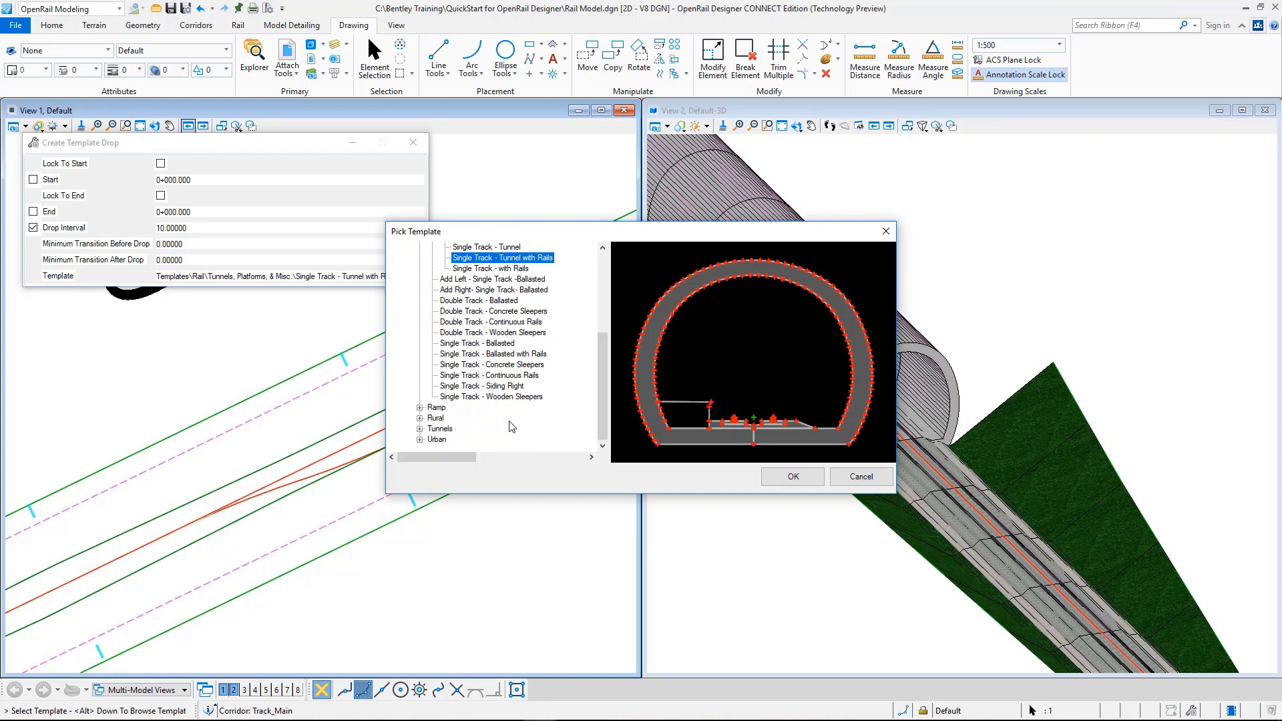
left_click(518, 387)
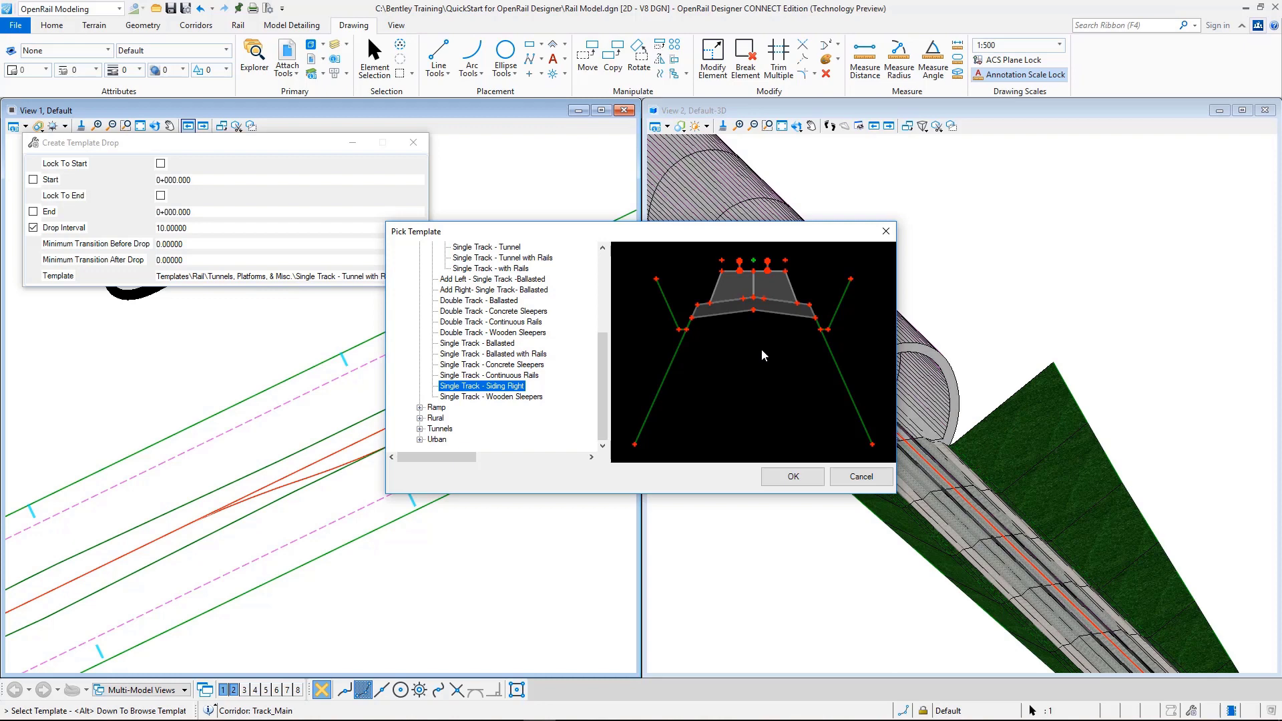
left_click(793, 476)
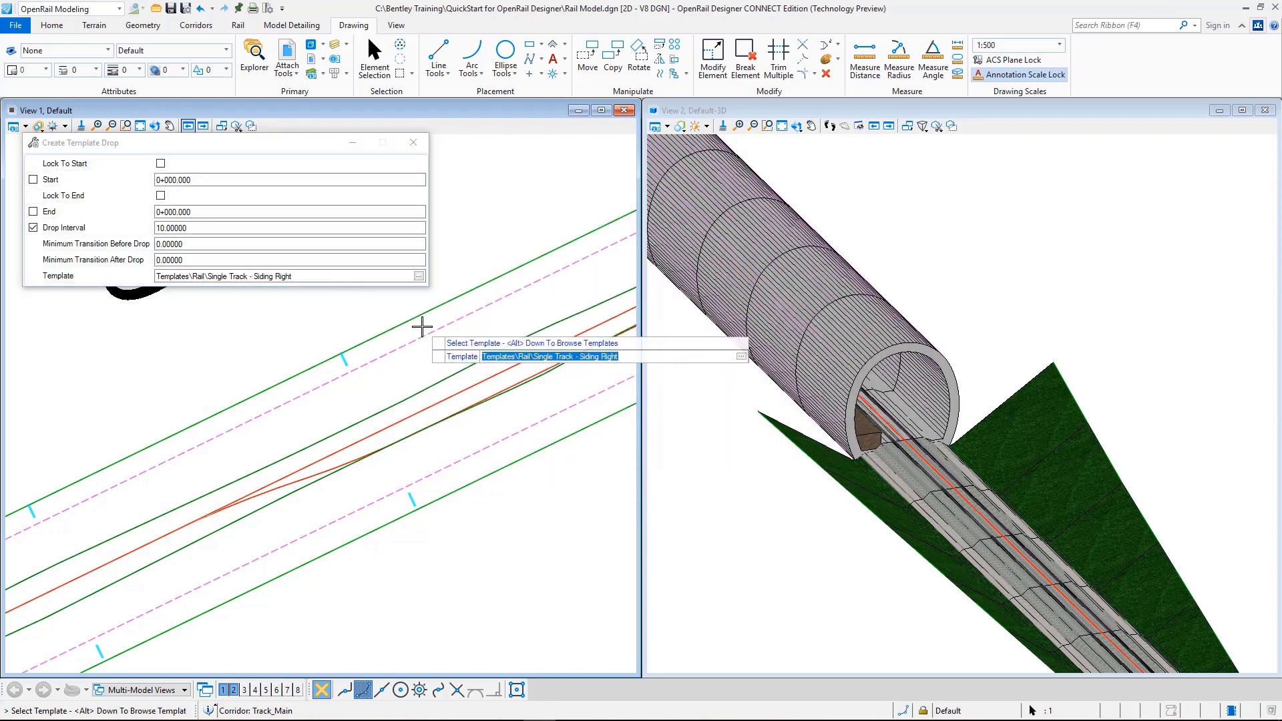
Accept the siding template and set the template drop's start station to 0+400, ahead of the beginning of the siding.
left_click(437, 338)
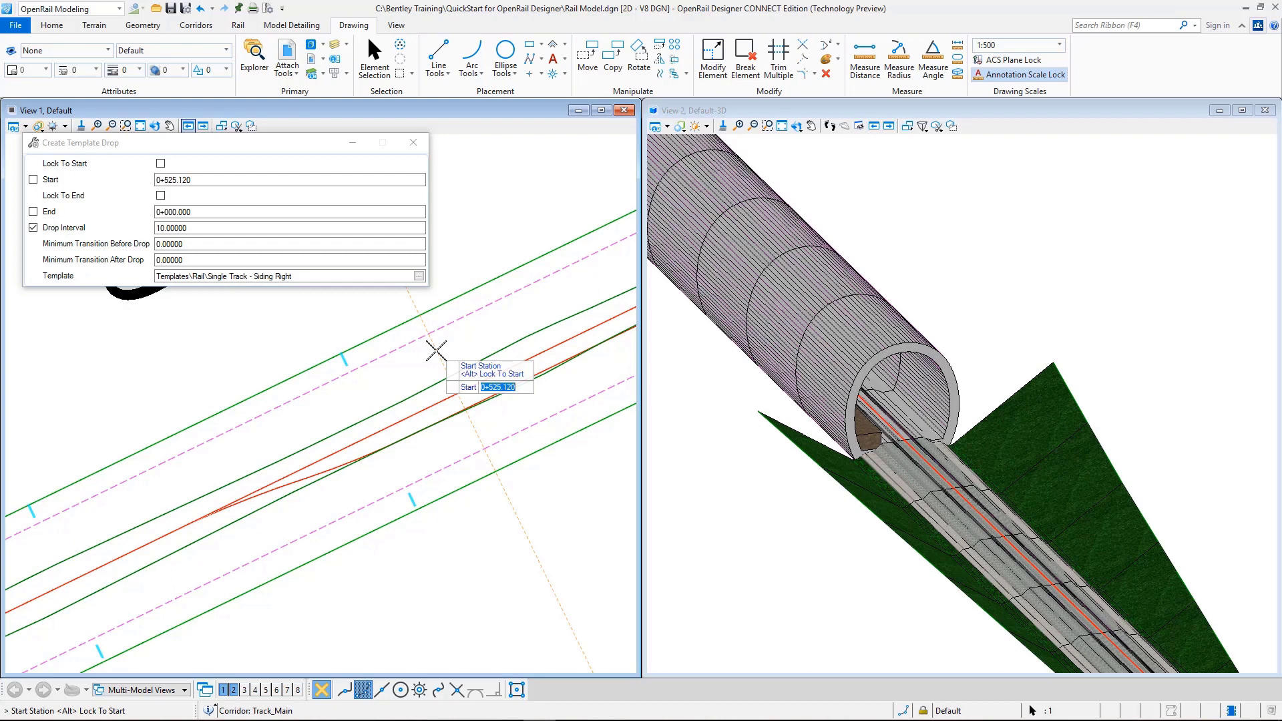
scroll(433, 401, "down", 4)
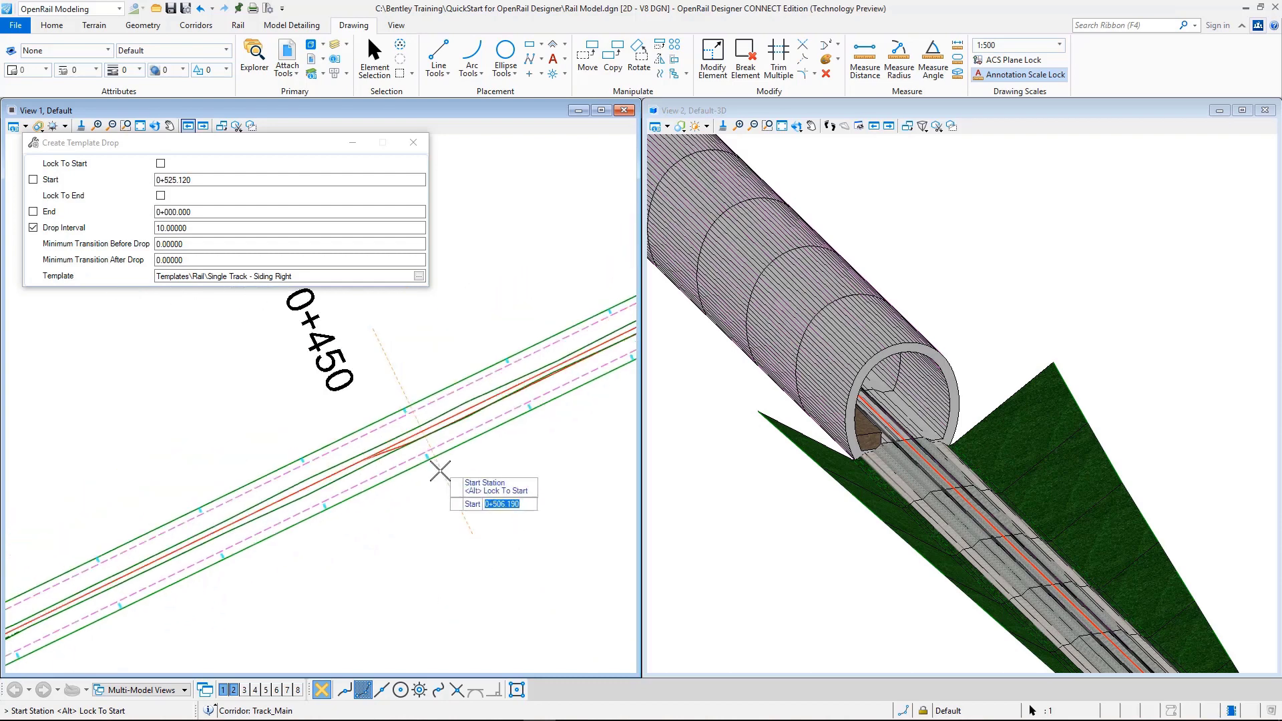
scroll(414, 451, "up", 2)
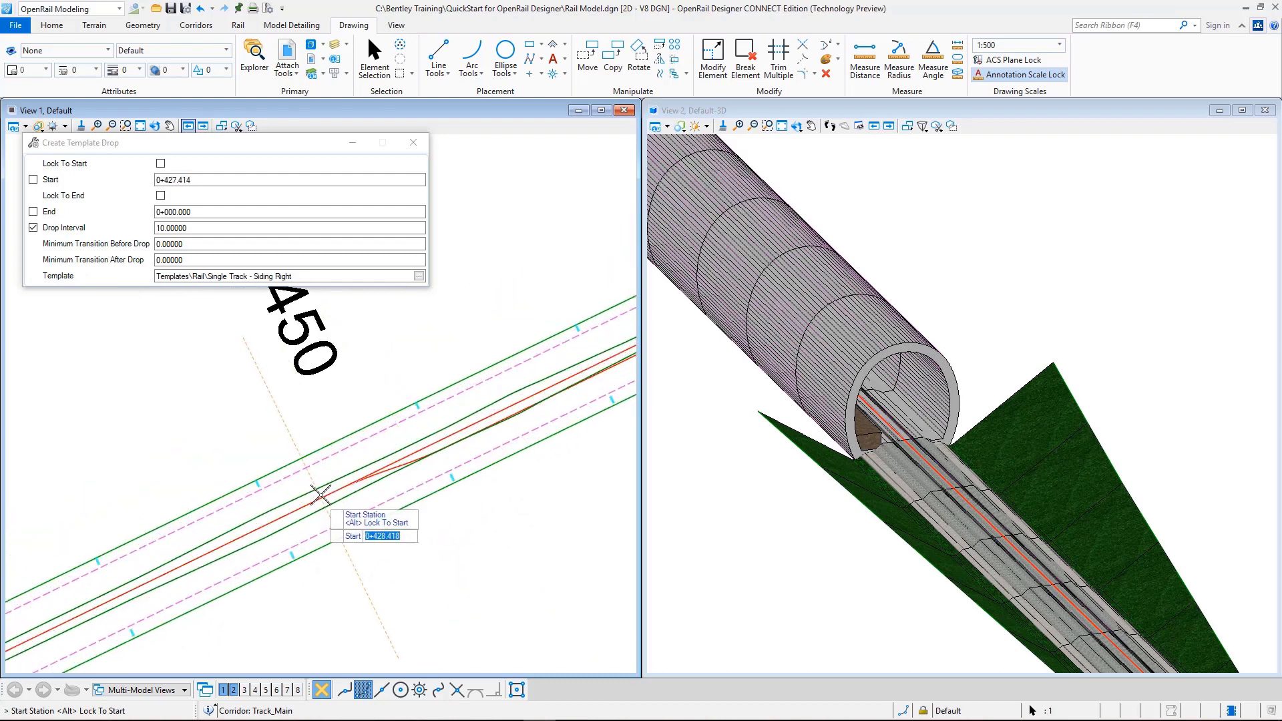
scroll(332, 472, "up", 1)
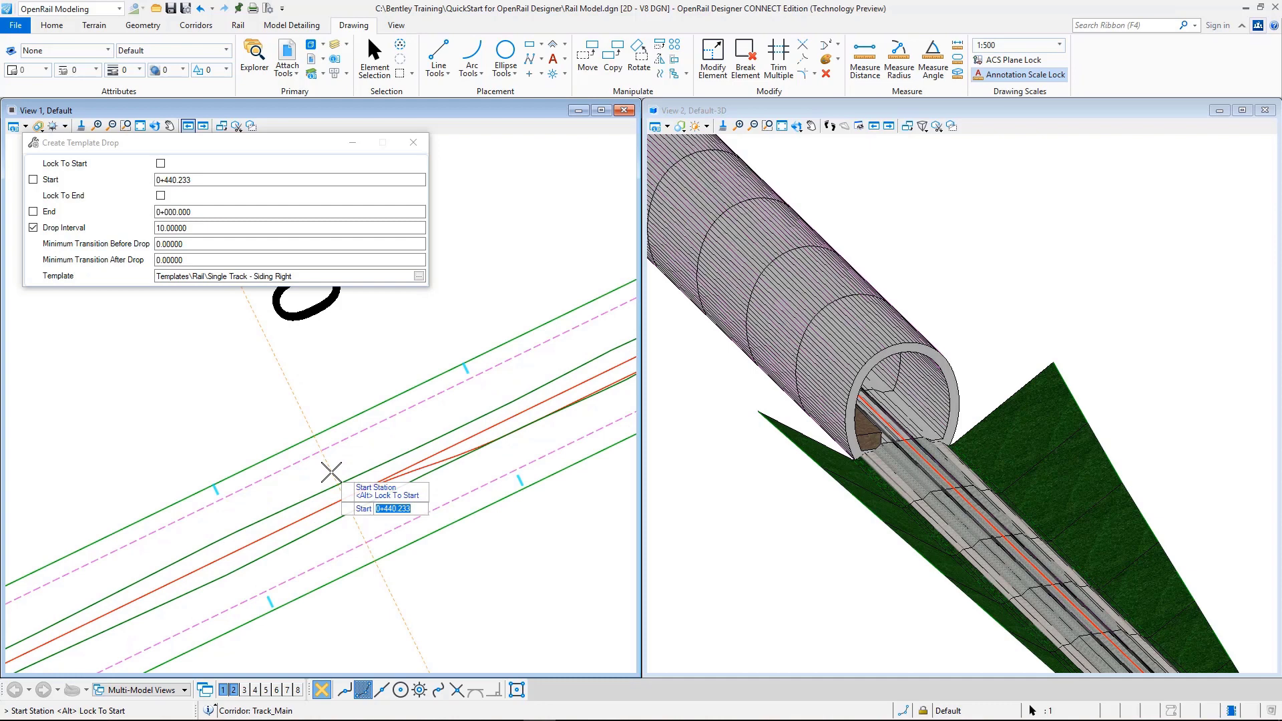
type("400")
key("Return")
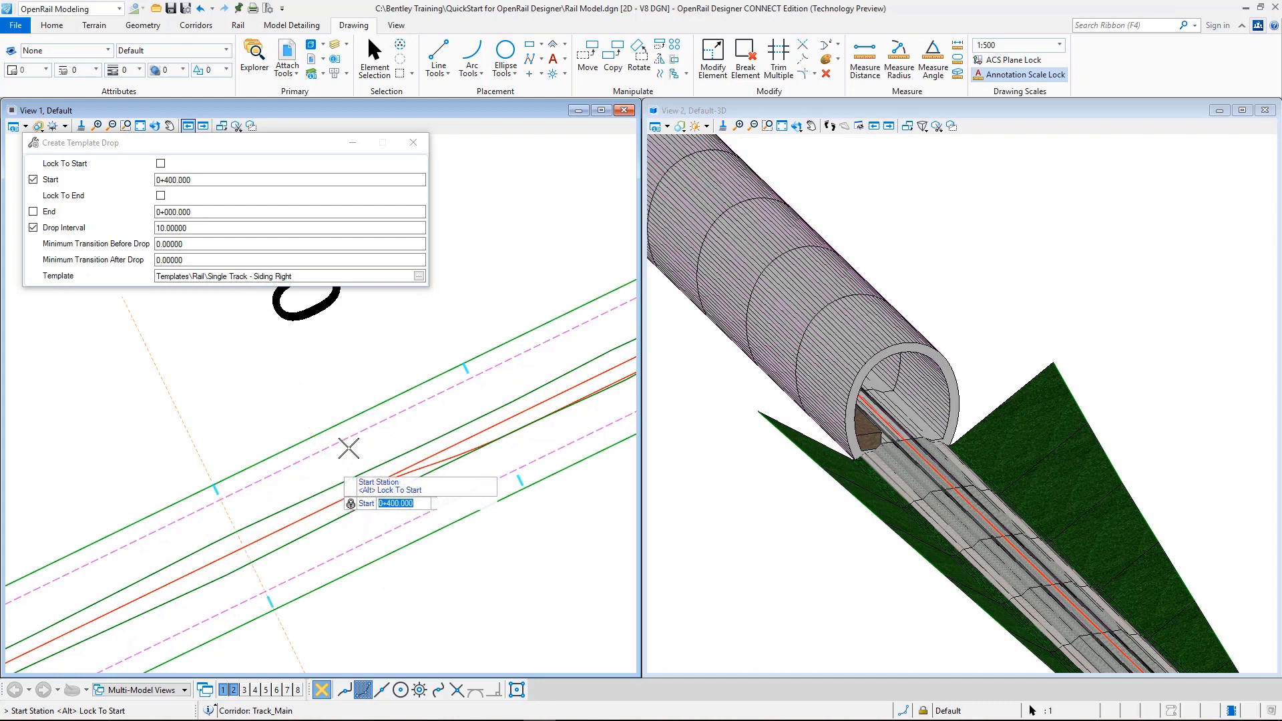
Set the template drop's end station to 1+500, just past the end of the siding.
scroll(194, 513, "down", 2)
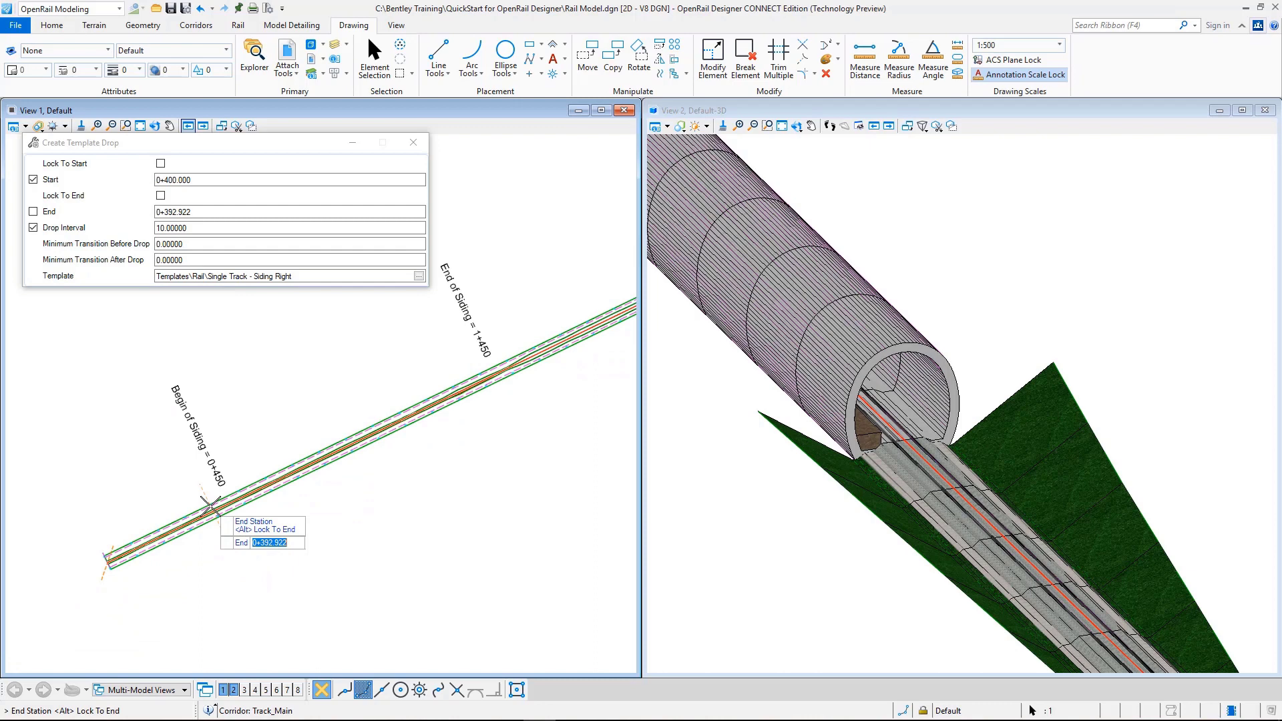
scroll(480, 372, "up", 1)
scroll(481, 372, "up", 2)
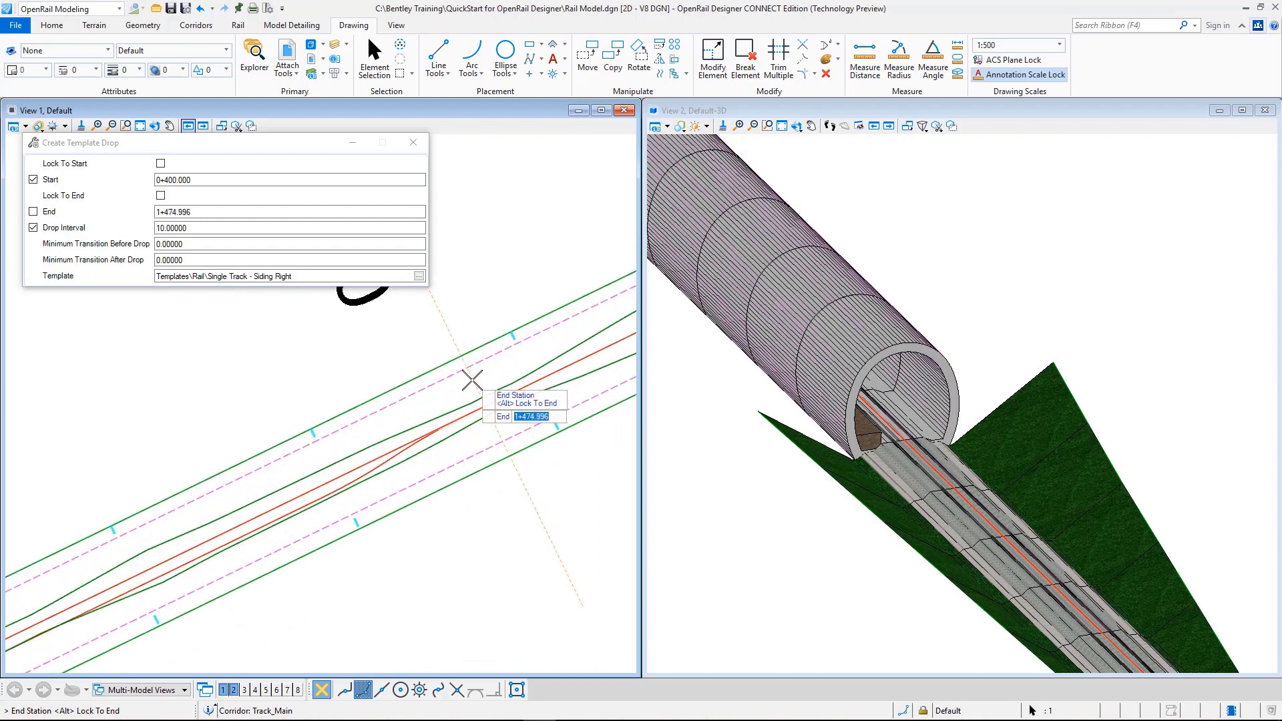
type("1")
key("Return")
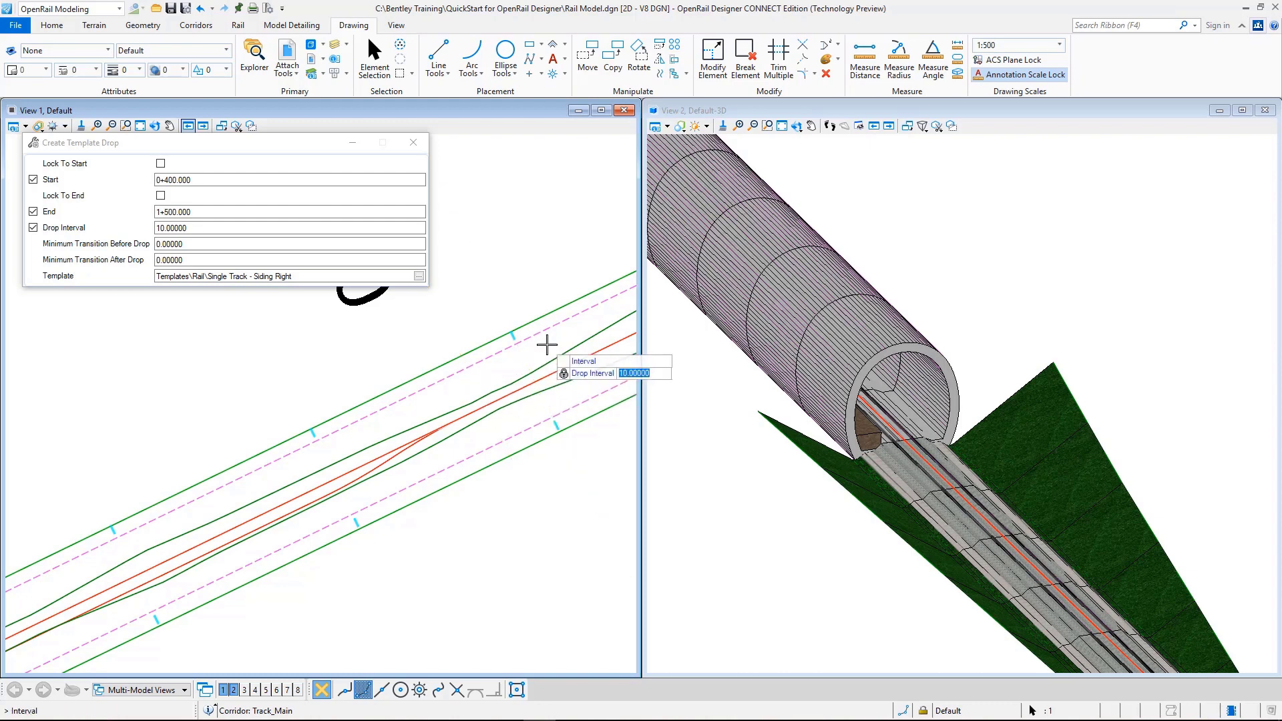
Set the drop interval to 2 m and complete the siding template drop with both minimum transitions at 0.
scroll(338, 486, "up", 3)
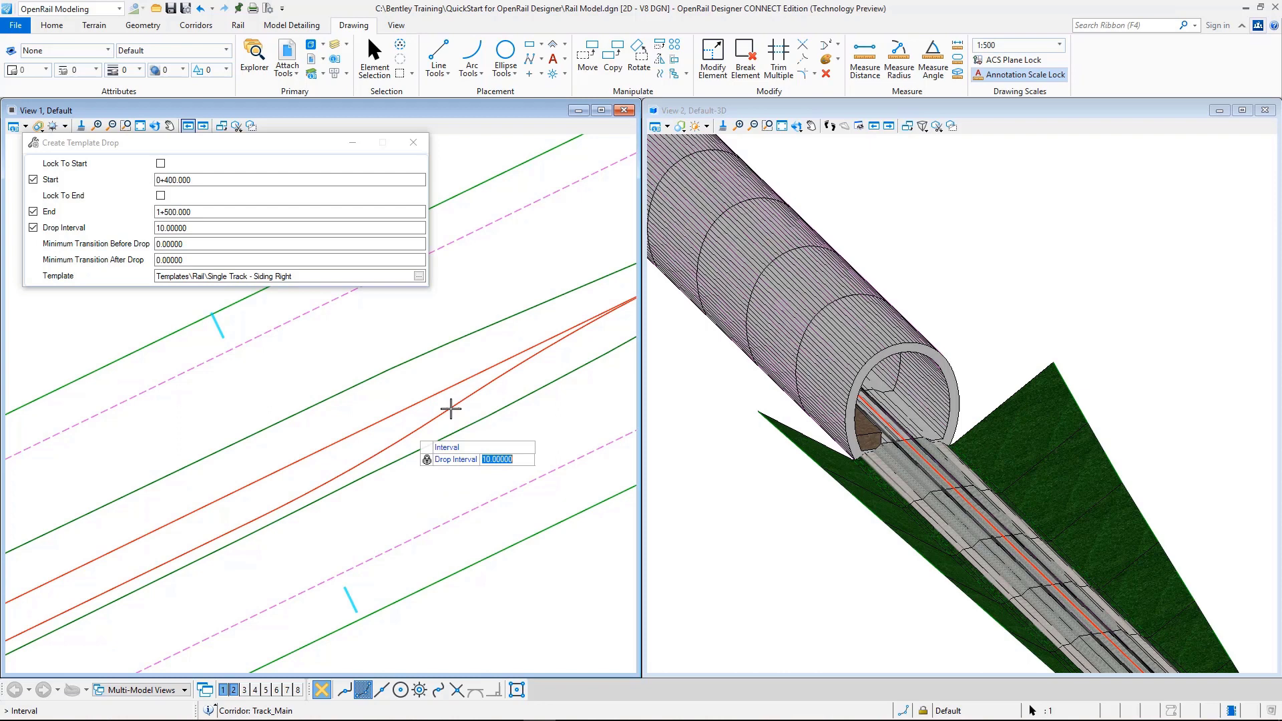
scroll(267, 408, "down", 2)
scroll(267, 408, "down", 1)
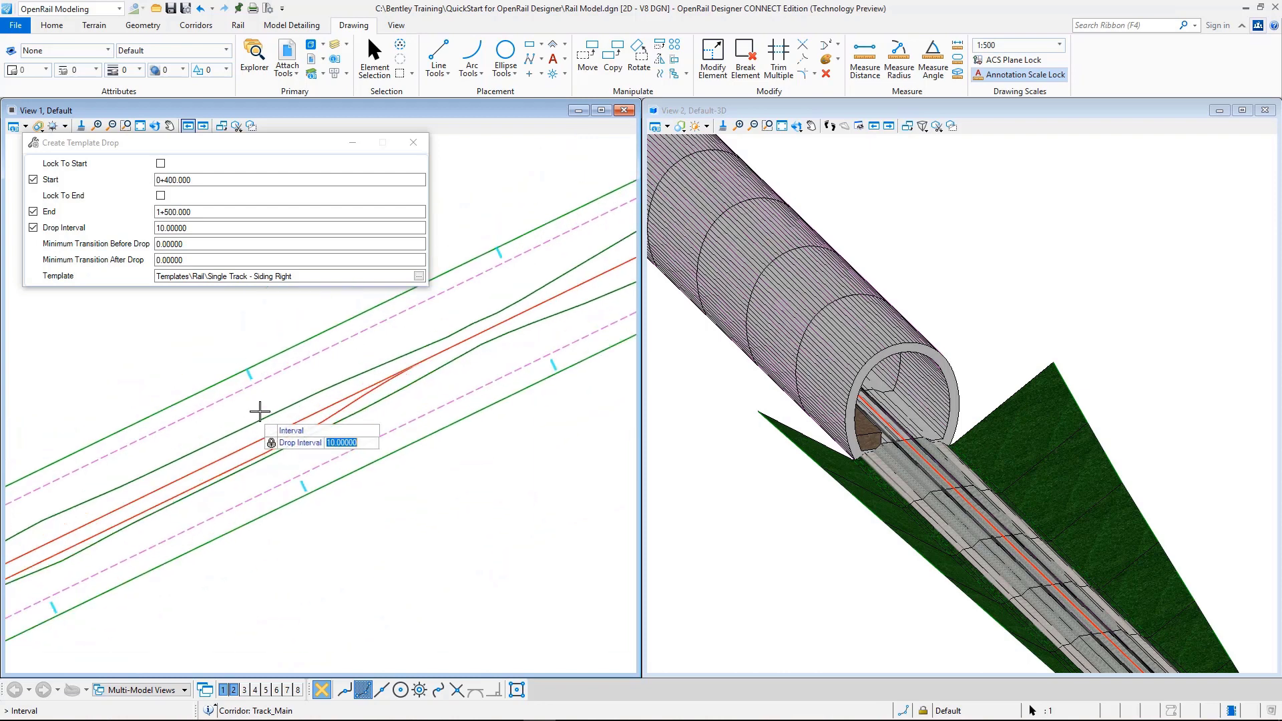
type("2")
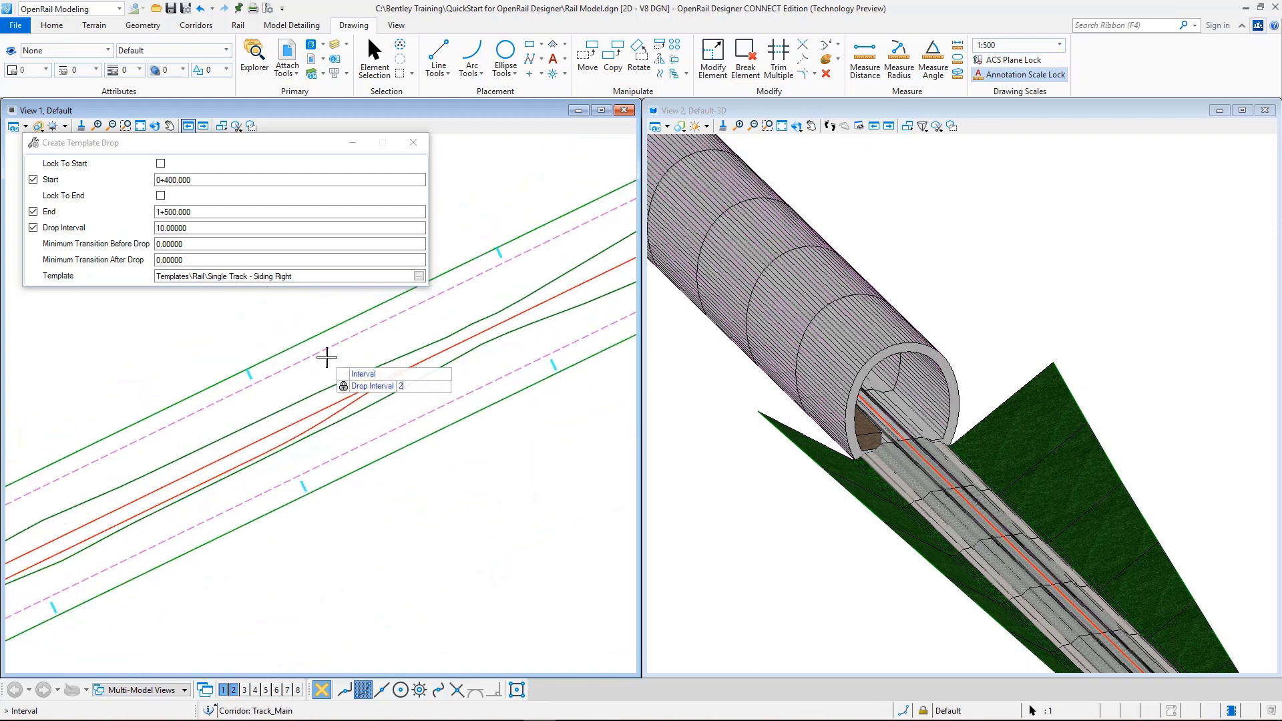
key("Return")
key("Return")
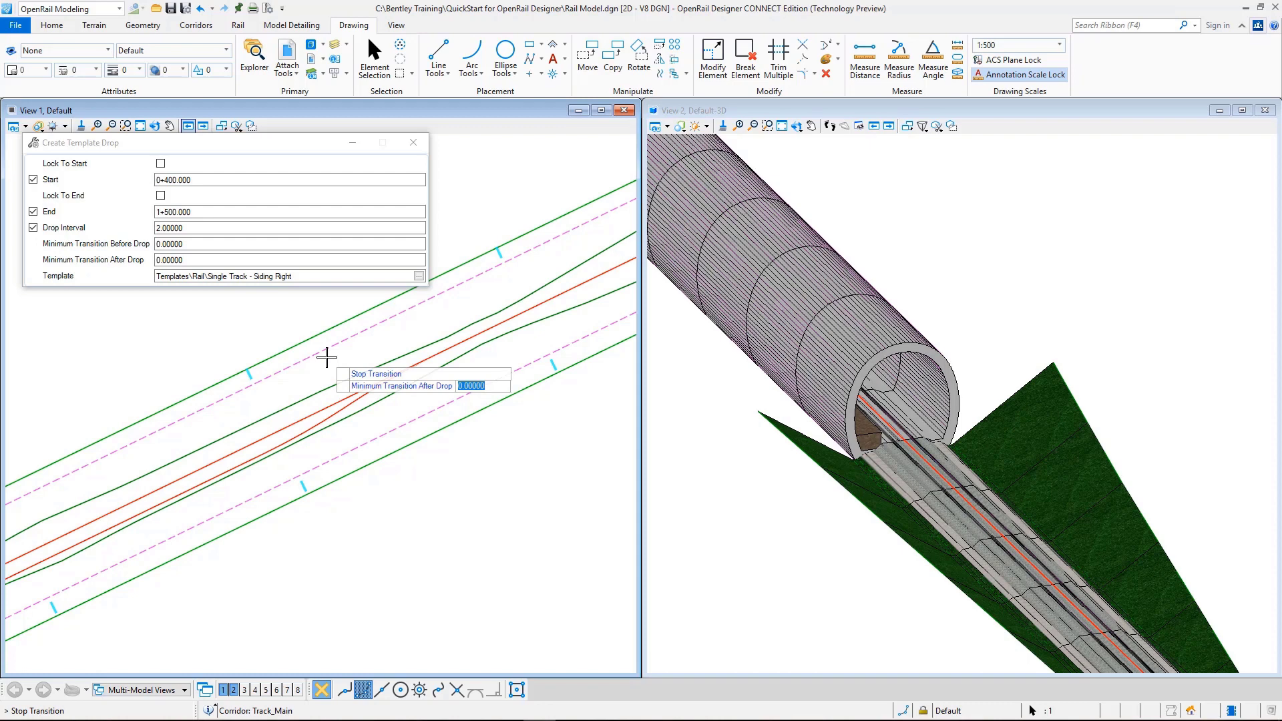
key("Return")
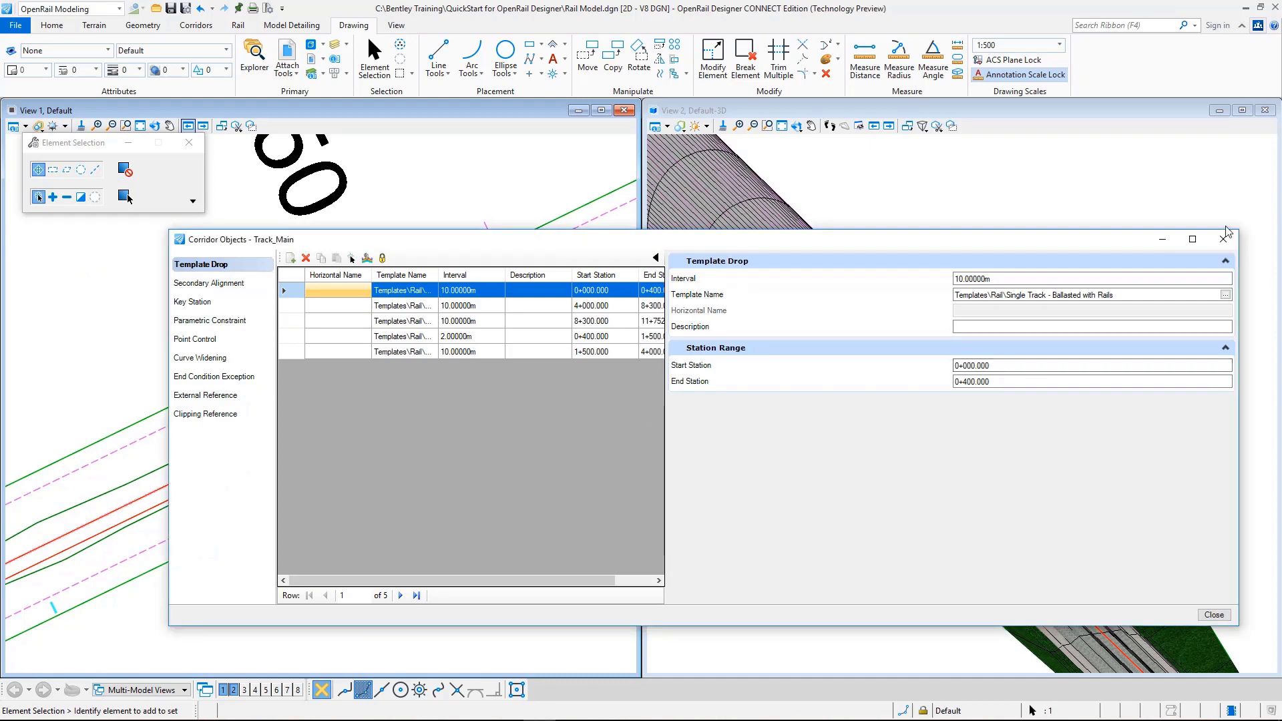
Examine the track along the new siding template drop and its junction with the adjoining drop in the 3D model.
left_click_drag(1074, 236, 693, 213)
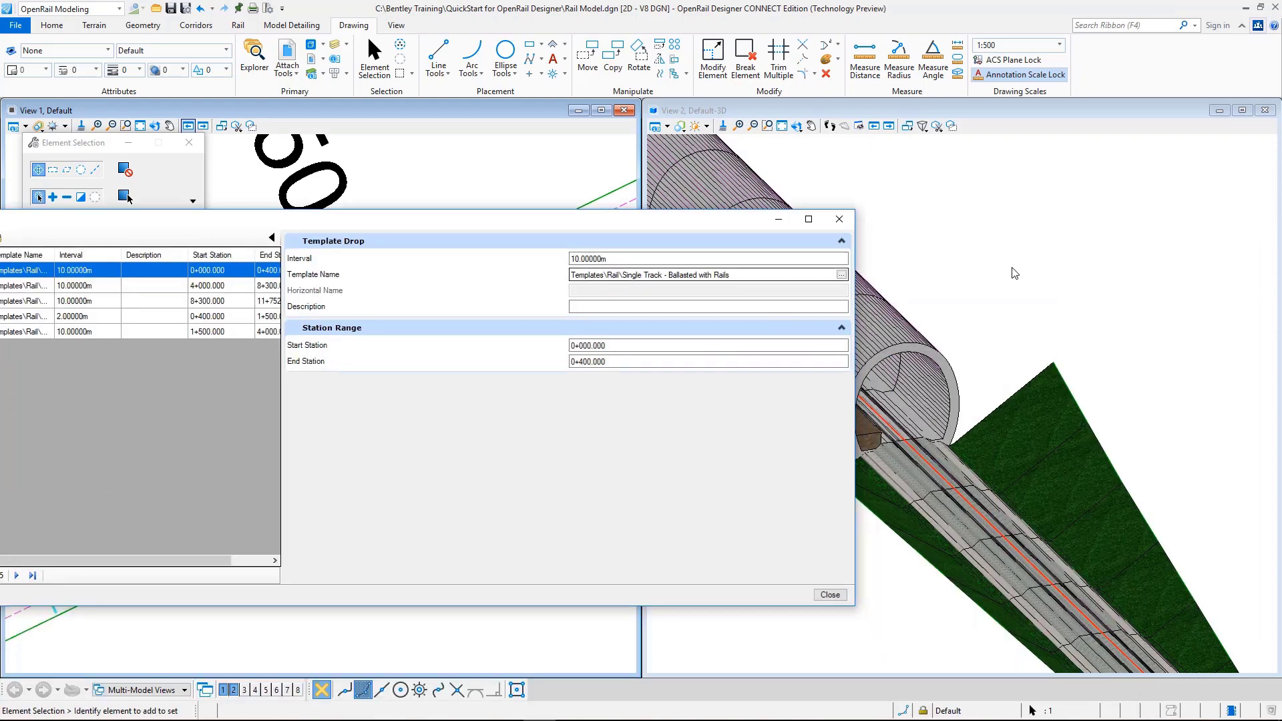
scroll(999, 247, "down", 6)
scroll(1047, 451, "down", 2)
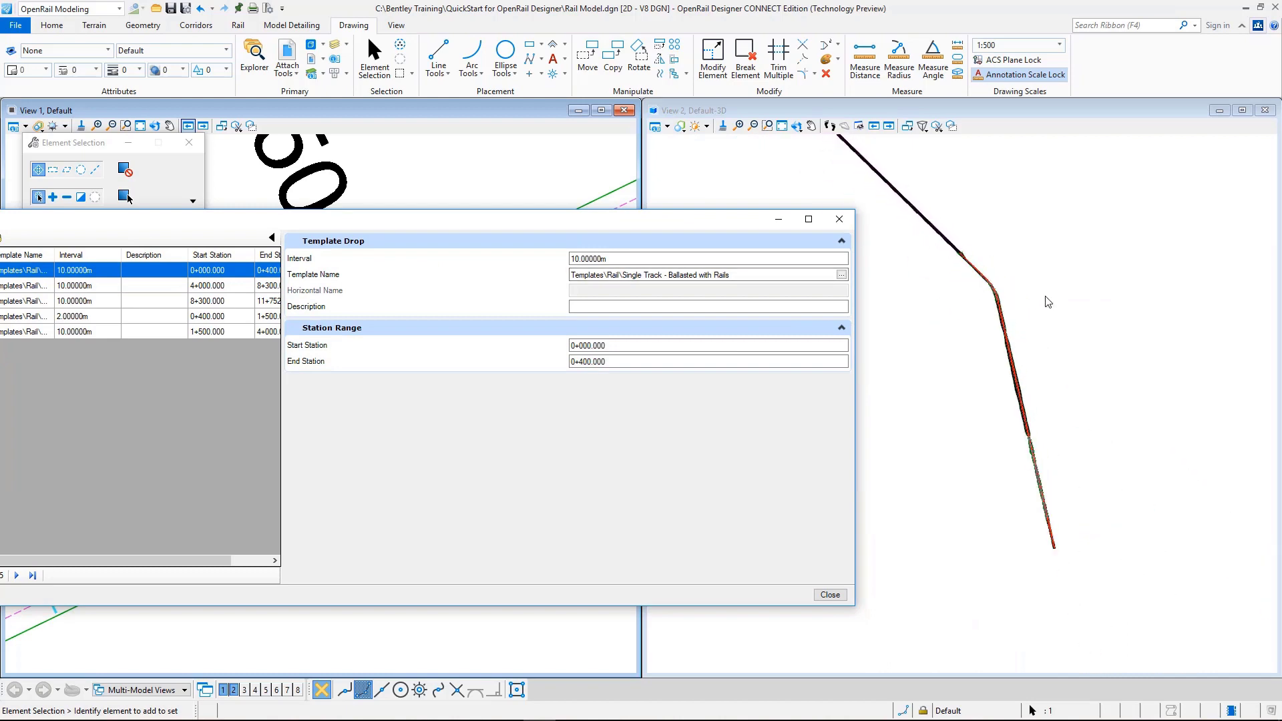
scroll(1046, 467, "up", 4)
scroll(1010, 544, "up", 5)
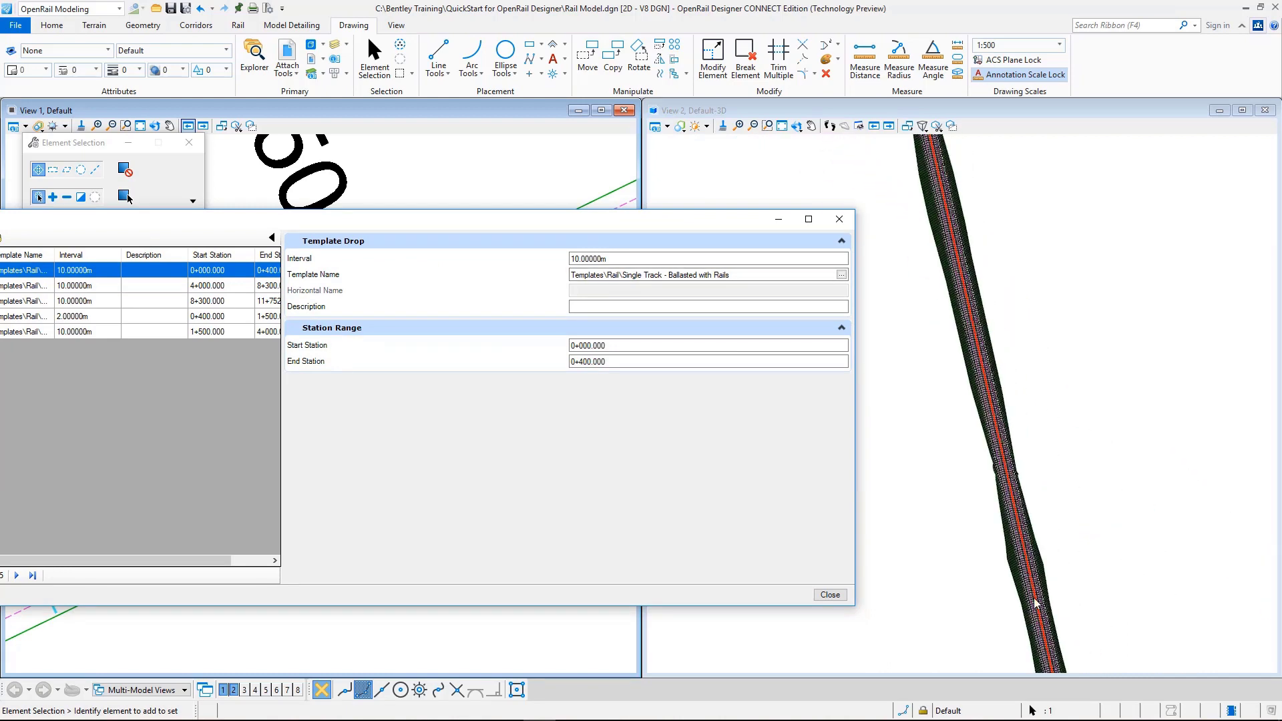
middle_click_drag(1022, 514, 1031, 488)
scroll(1032, 494, "down", 3)
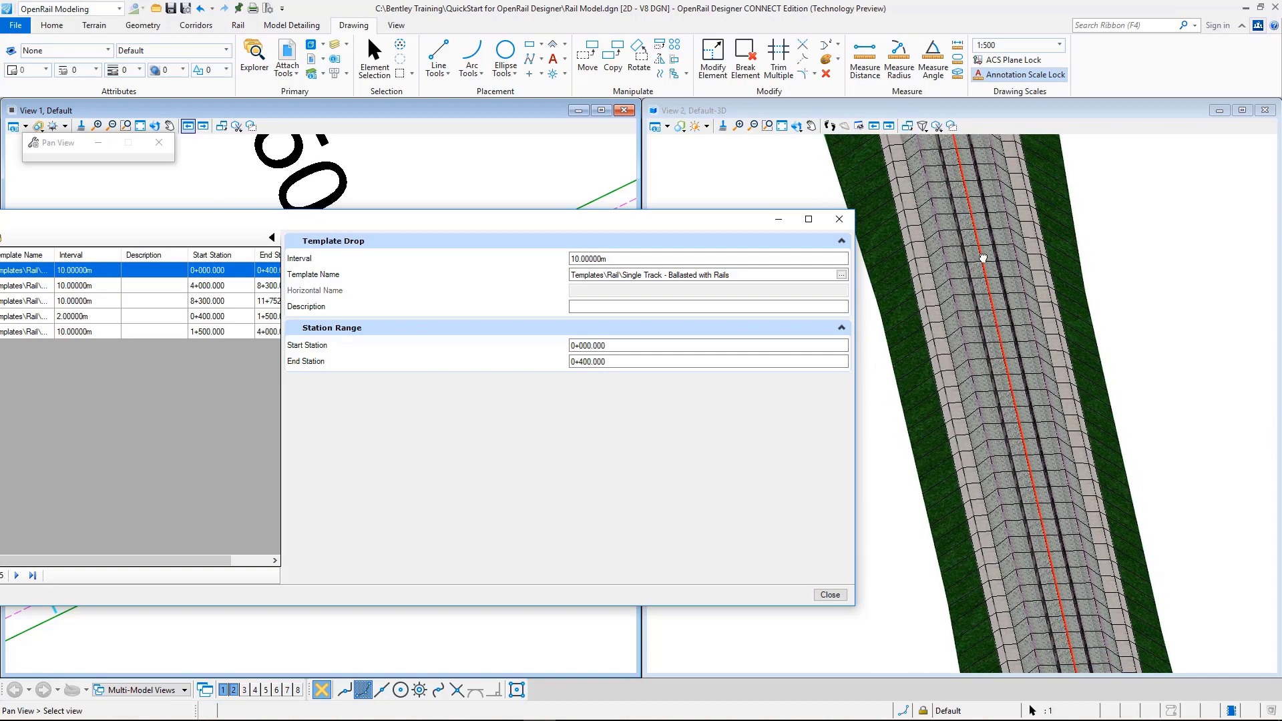
right_click(1035, 508)
scroll(1042, 527, "down", 2)
scroll(1053, 565, "up", 1)
scroll(1053, 565, "up", 5)
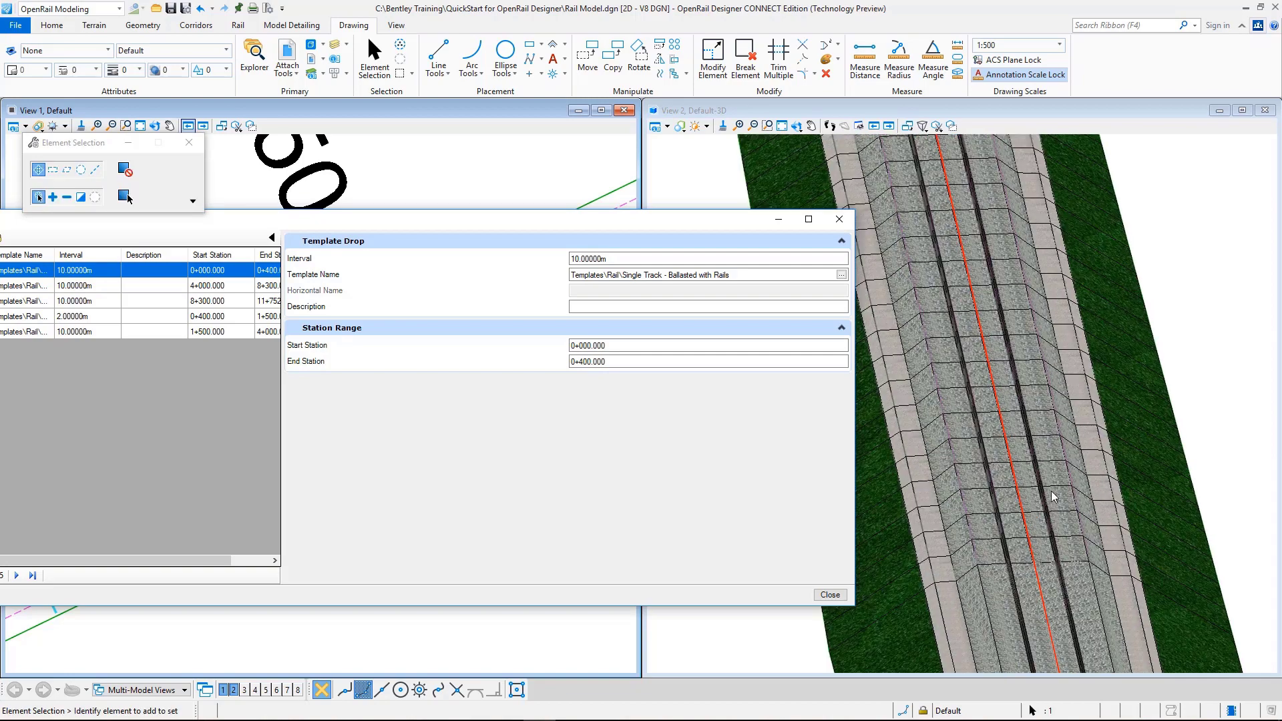
scroll(1029, 502, "down", 3)
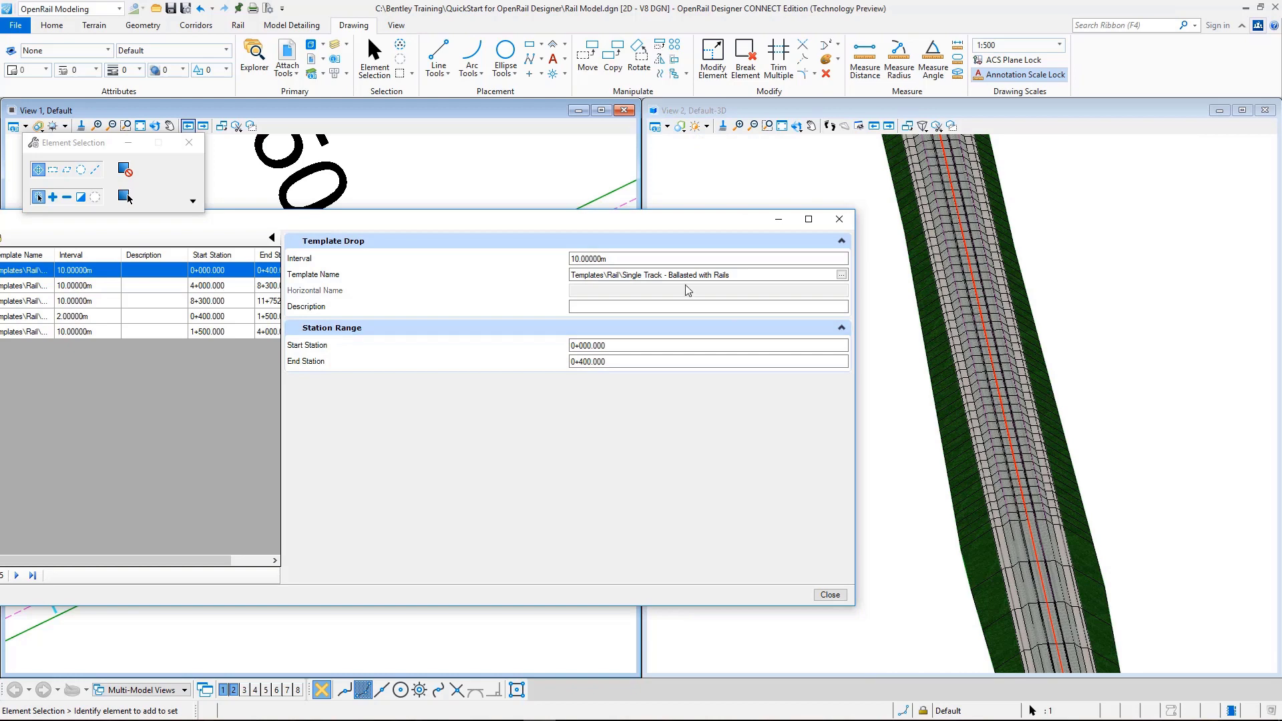
Start a new point control in the Track_Main corridor objects, keeping the siding area visible in plan.
left_click_drag(563, 221, 941, 303)
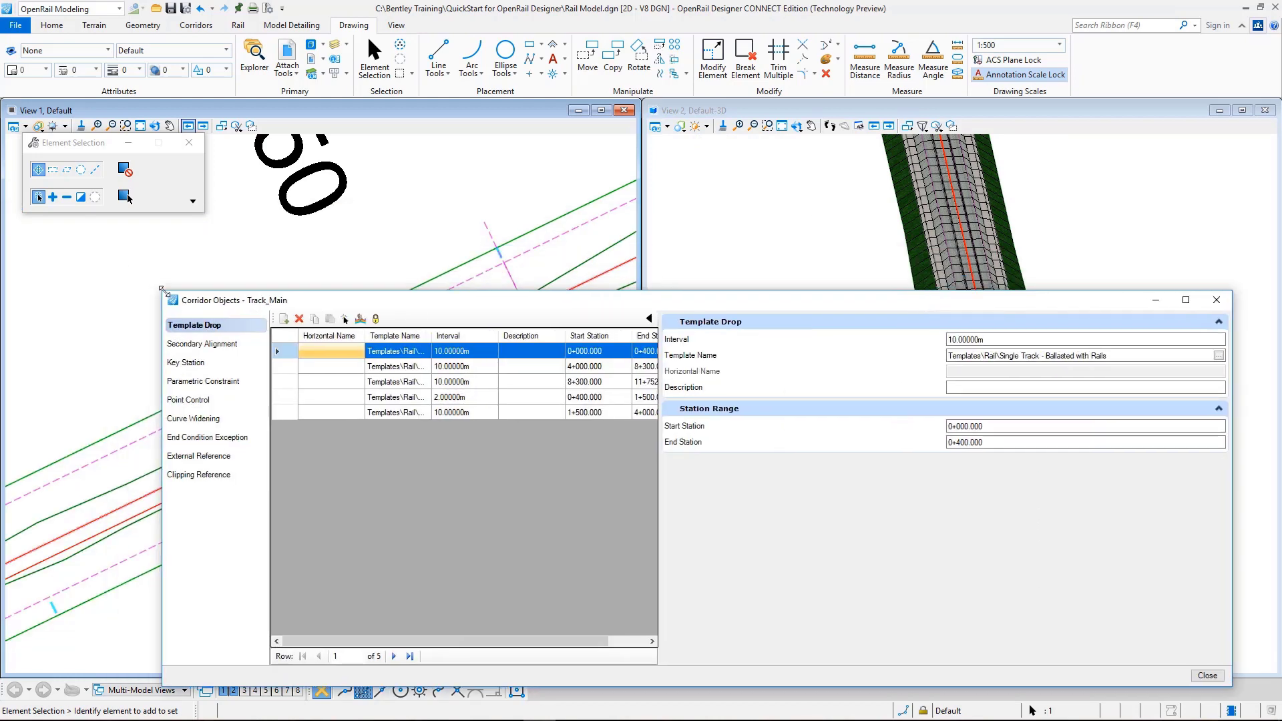
left_click_drag(163, 291, 432, 448)
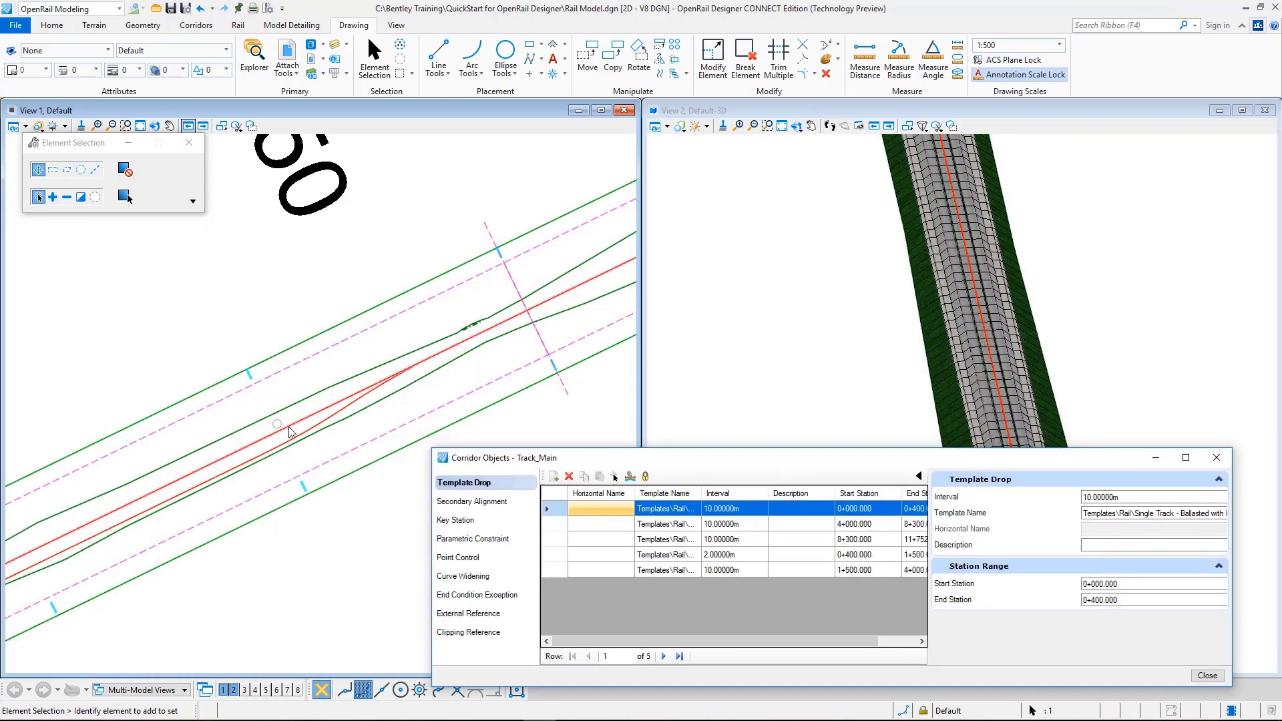
scroll(559, 289, "down", 3)
middle_click_drag(76, 555, 120, 526)
middle_click_drag(534, 338, 407, 397)
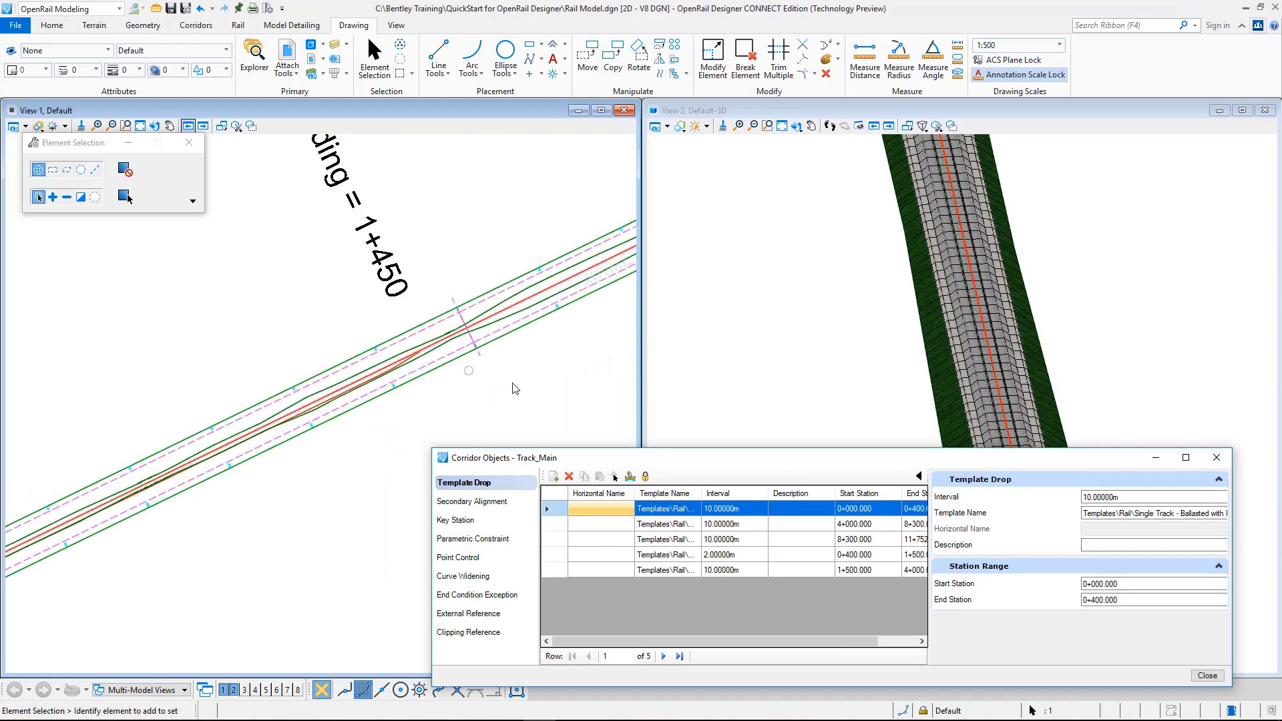
left_click_drag(665, 447, 665, 279)
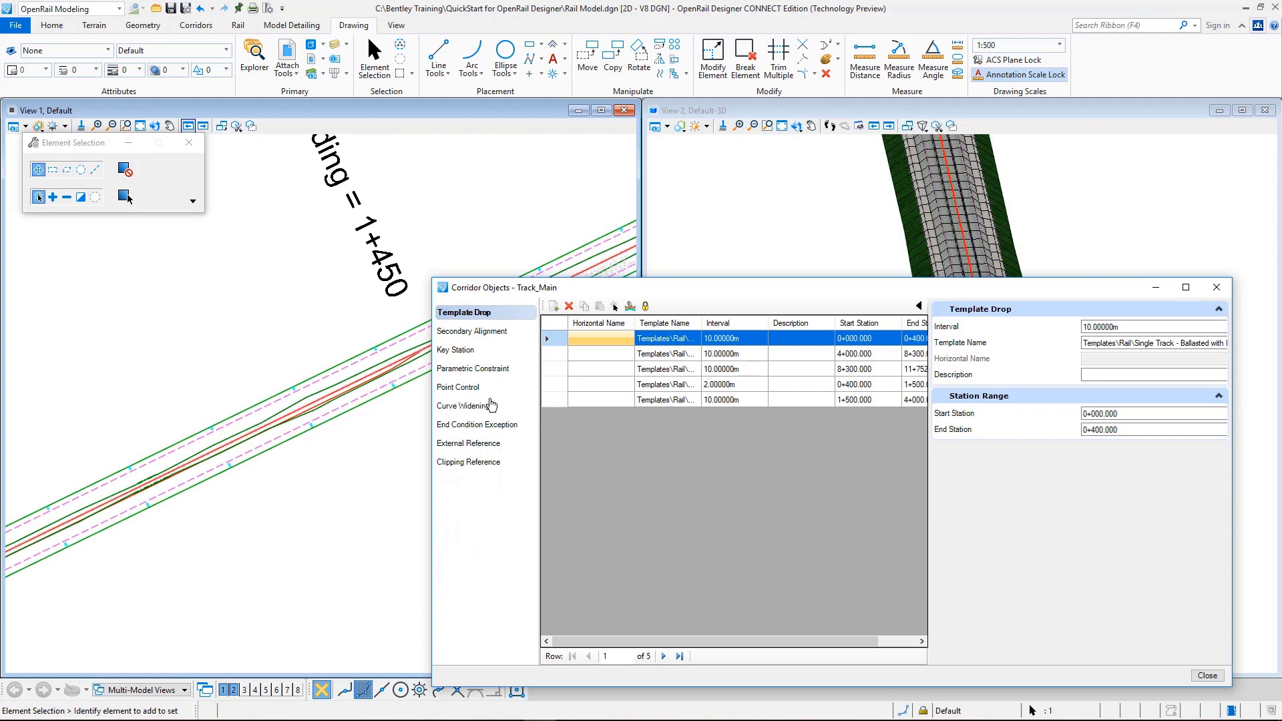
left_click(462, 388)
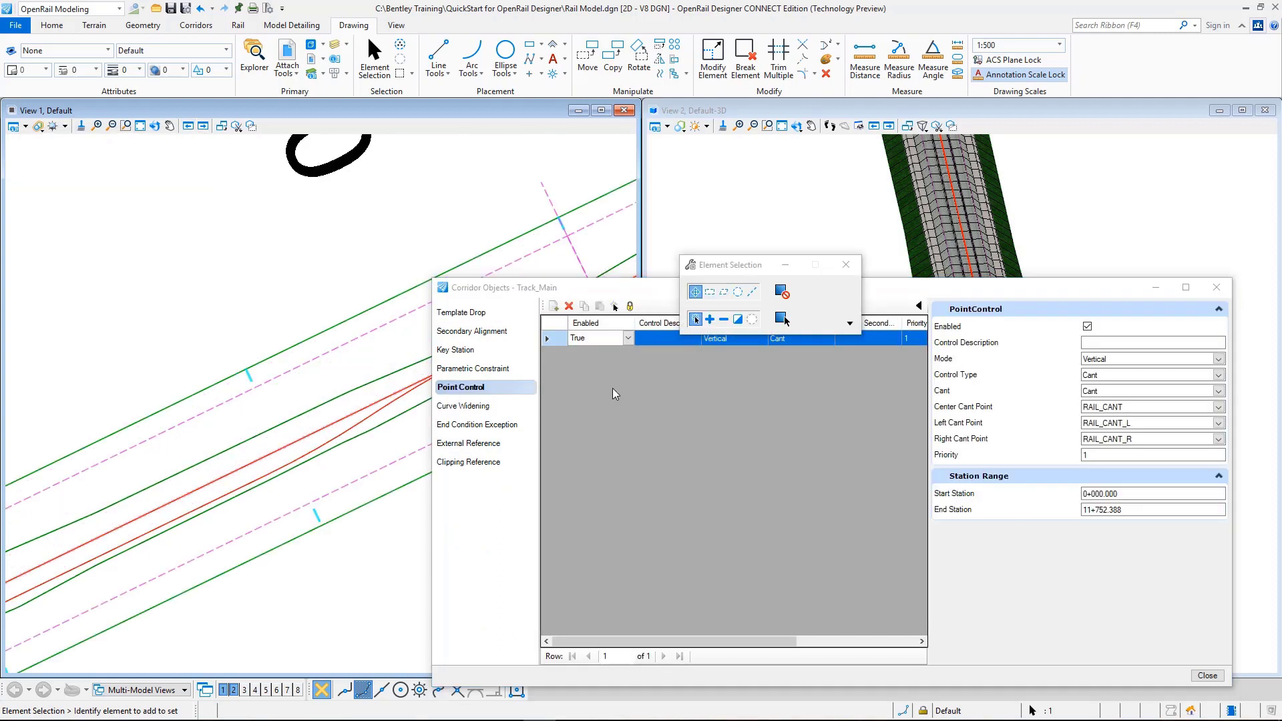
left_click(553, 305)
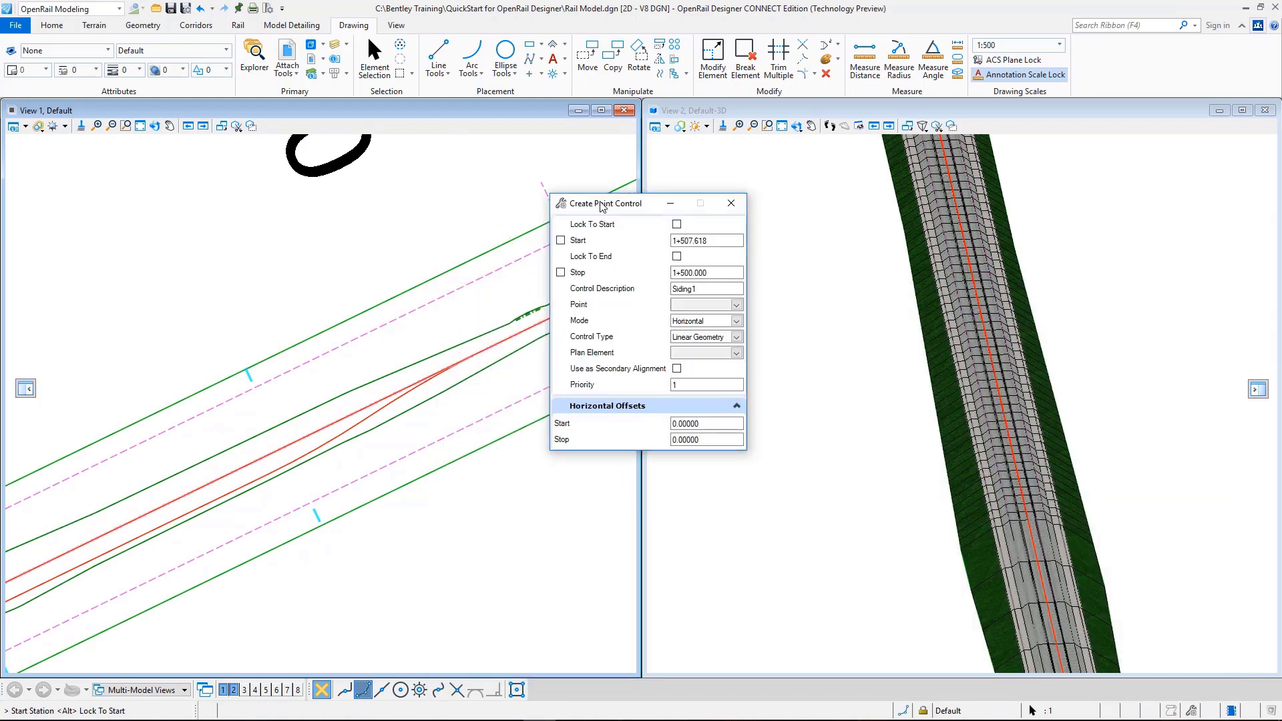
Set the new point control's start station to 0+400, matching the start of the siding template drop.
scroll(367, 381, "down", 5)
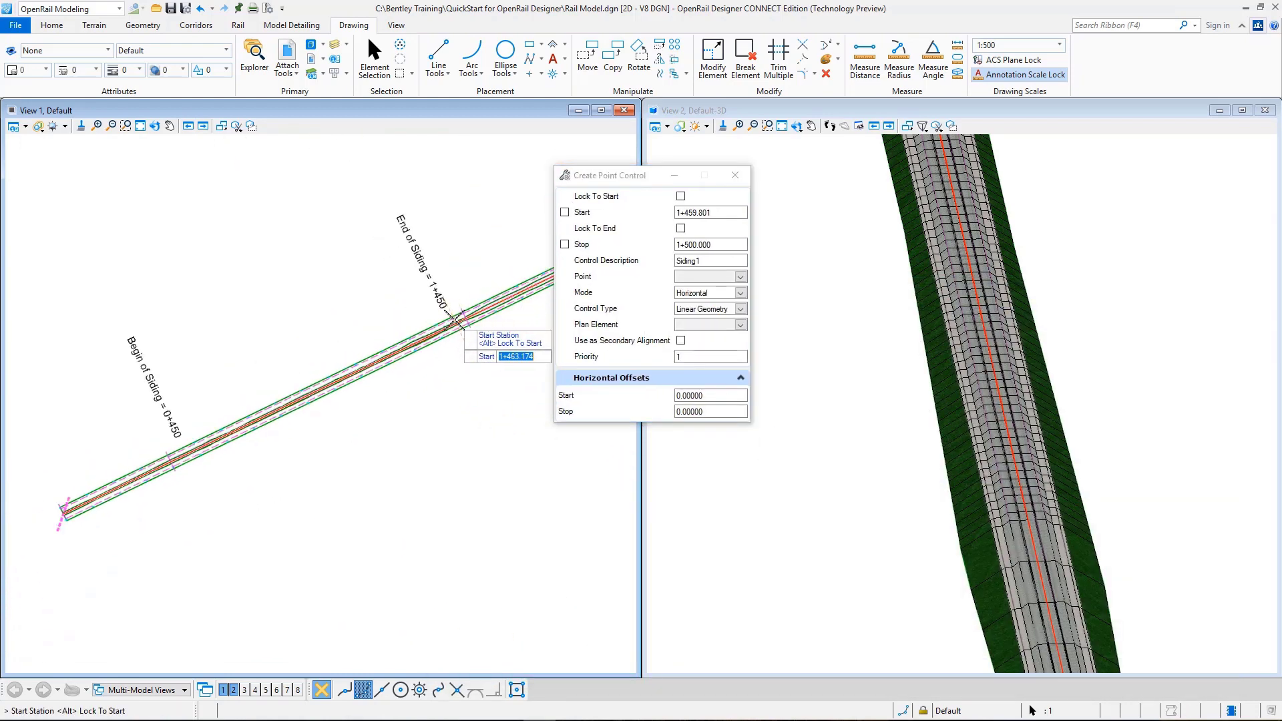
scroll(271, 417, "up", 4)
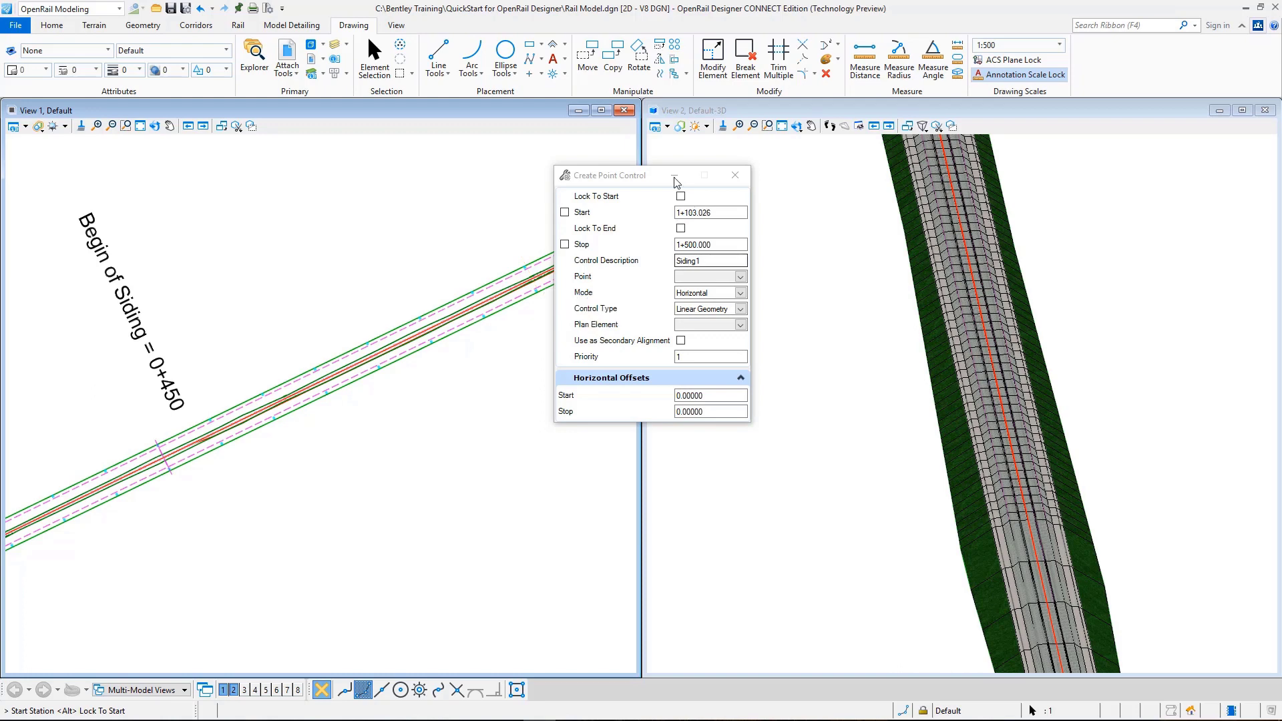
left_click_drag(621, 175, 740, 237)
scroll(160, 496, "up", 3)
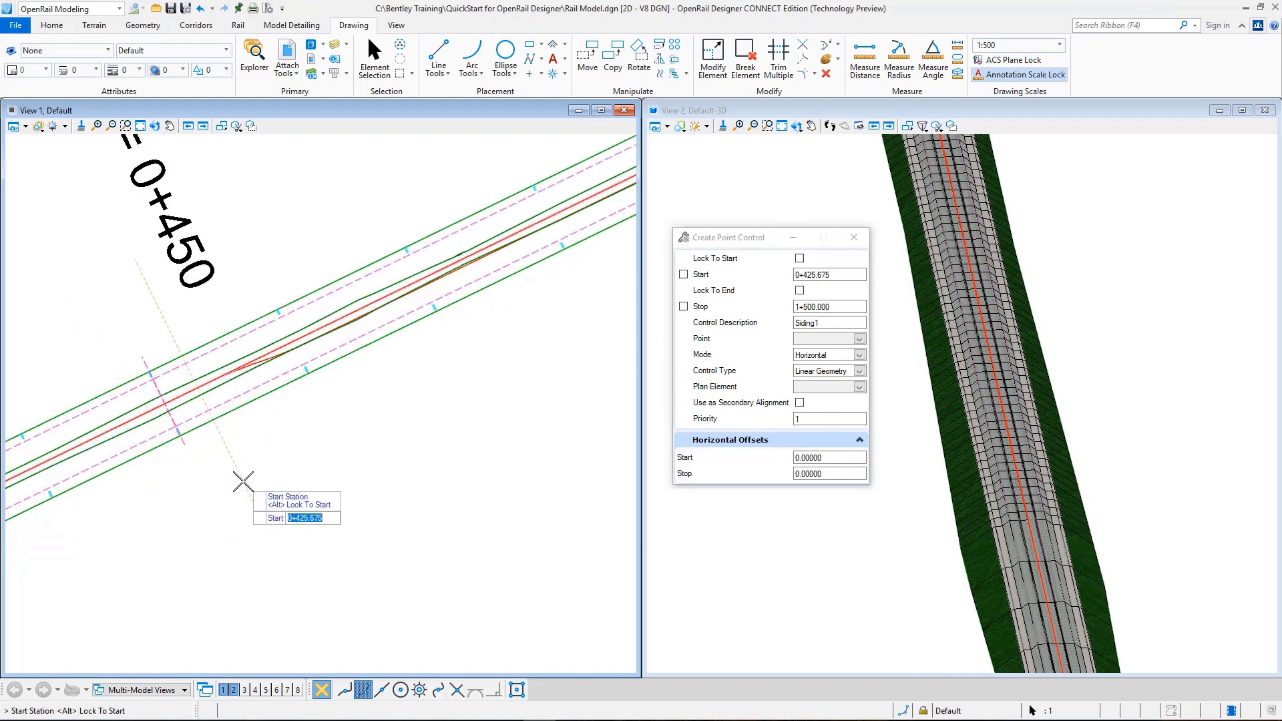
type("400")
key("Return")
Set the point control's stop station to 1+500, at the end of the siding template drop.
scroll(170, 532, "down", 3)
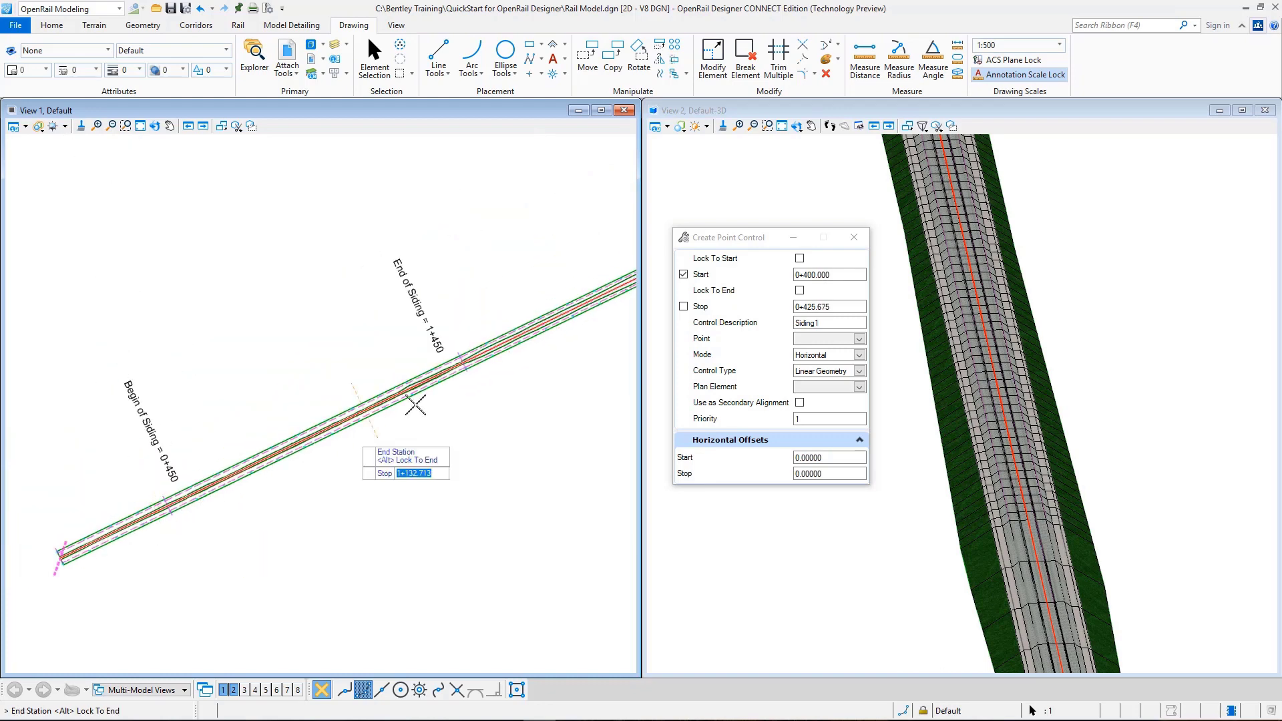
scroll(478, 370, "up", 5)
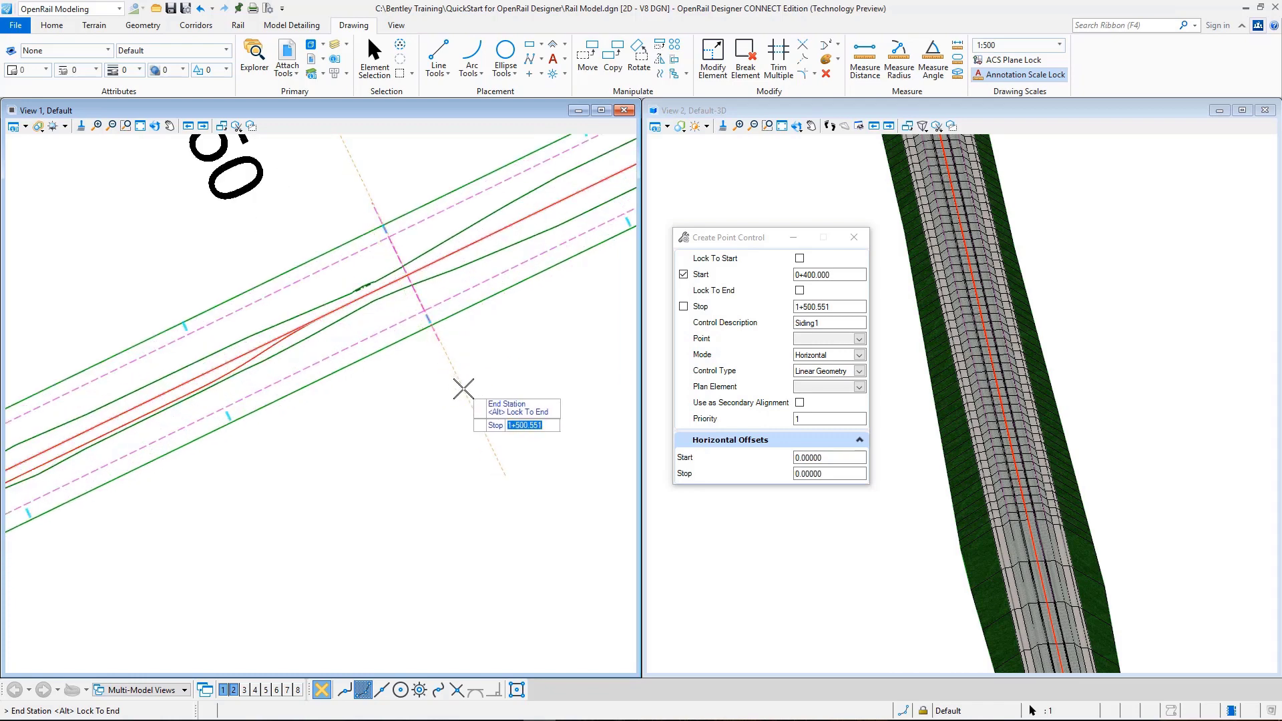
type("1500")
key("Return")
left_click(465, 388)
Assign the template point PGL_Branch as the controlled point of the Siding1 point control.
left_click_drag(705, 239, 517, 171)
left_click(636, 259)
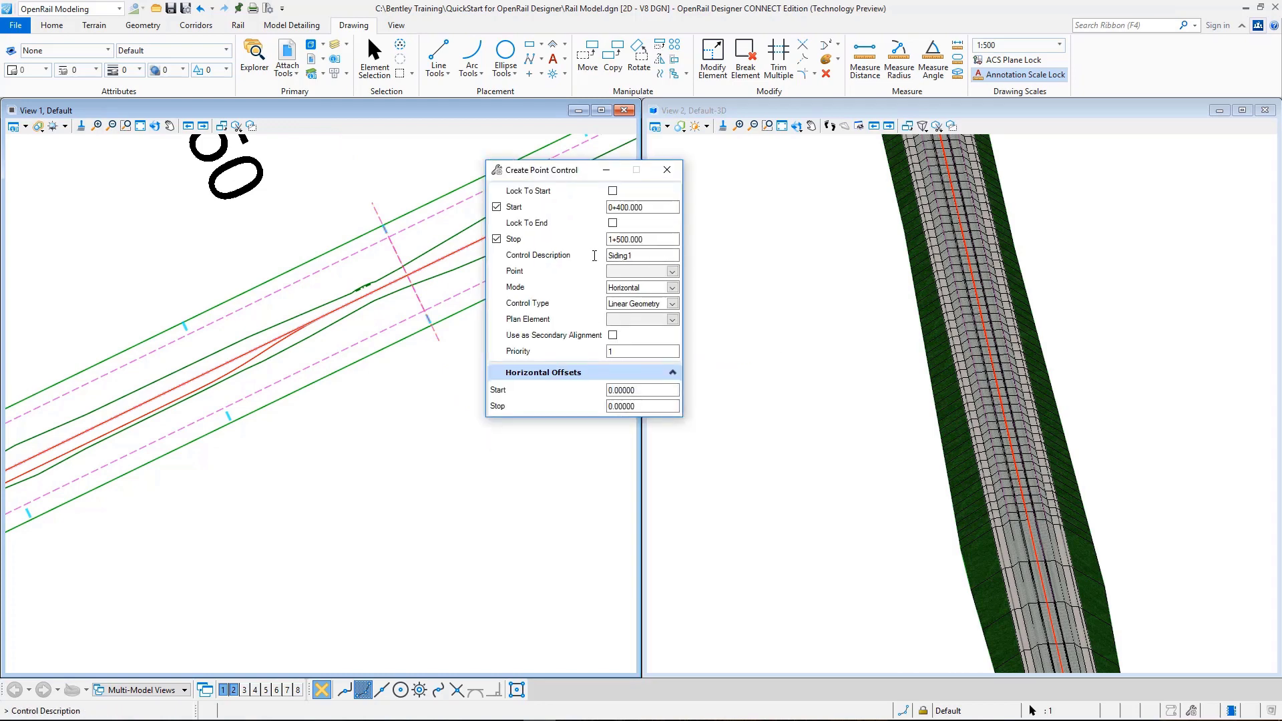
left_click(655, 255)
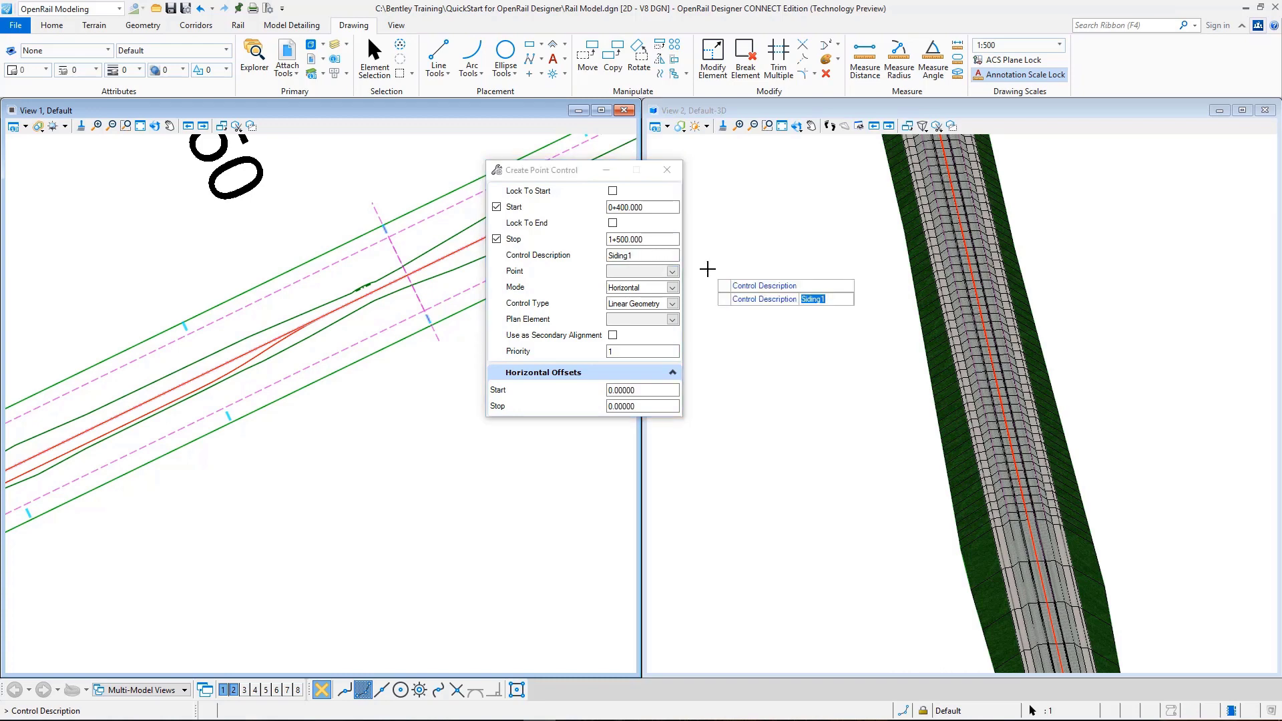
left_click(672, 272)
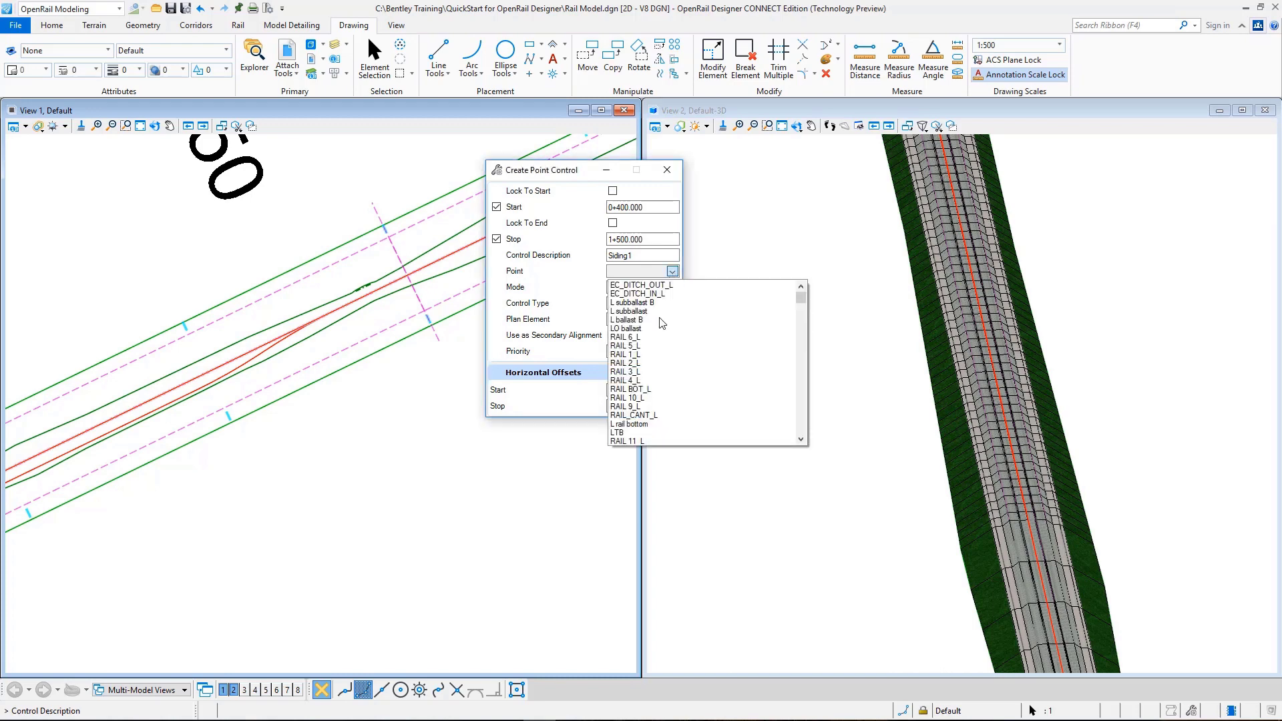
scroll(661, 323, "down", 10)
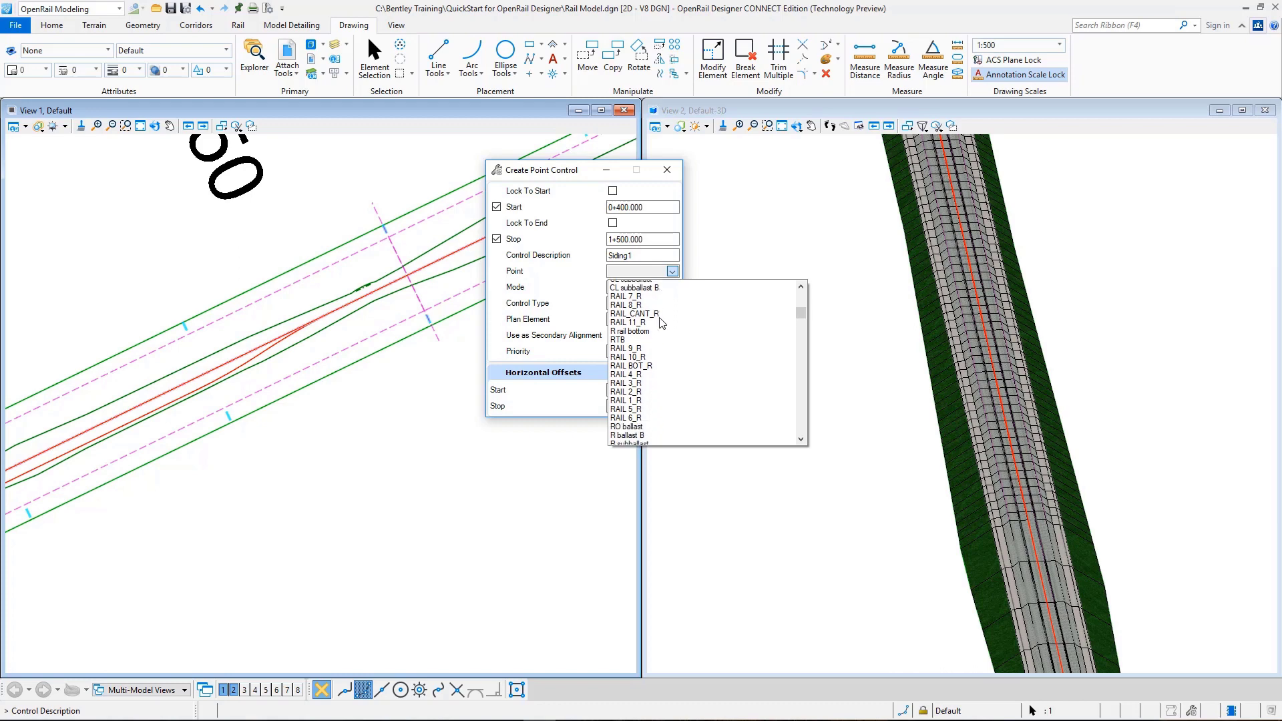
scroll(662, 323, "down", 10)
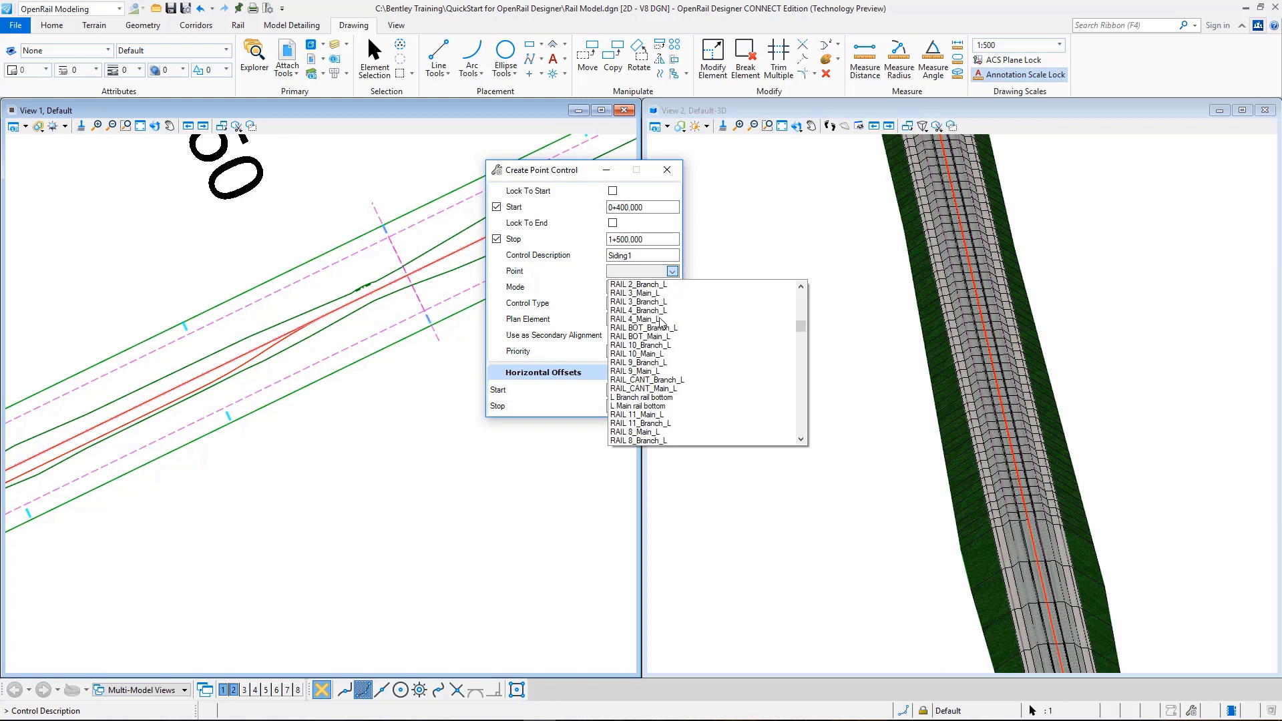
scroll(662, 323, "down", 5)
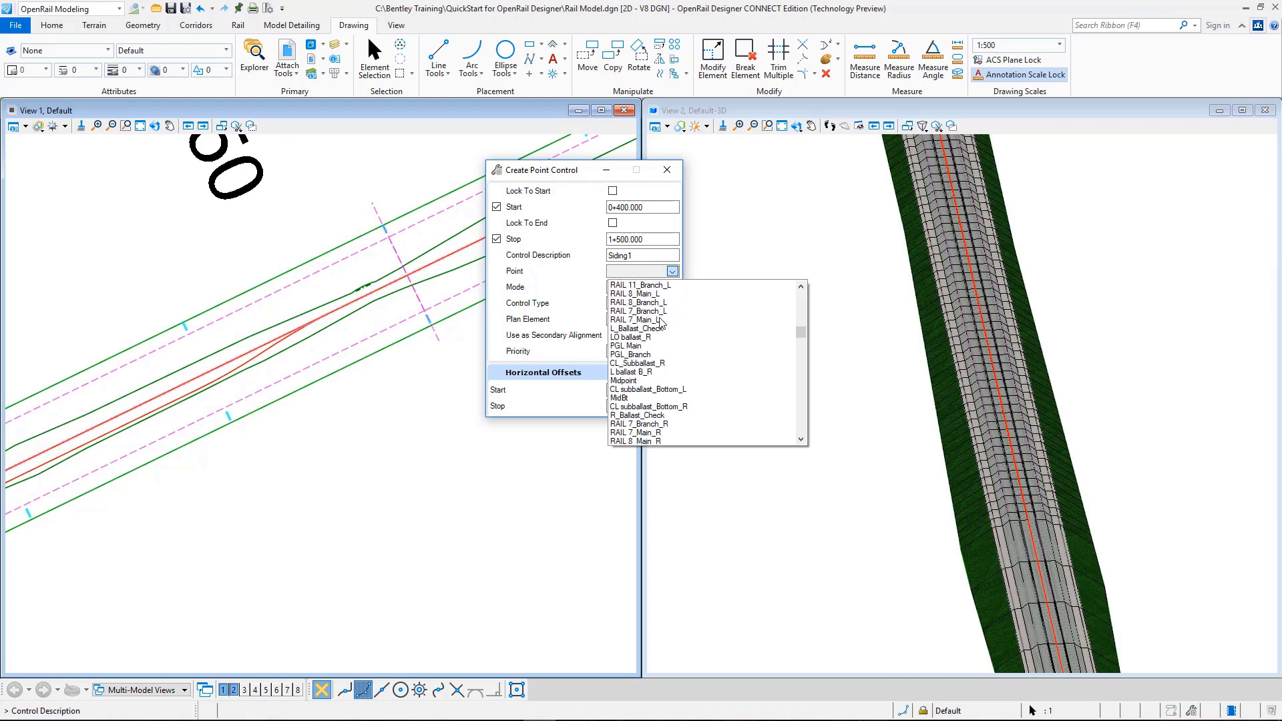
left_click(635, 355)
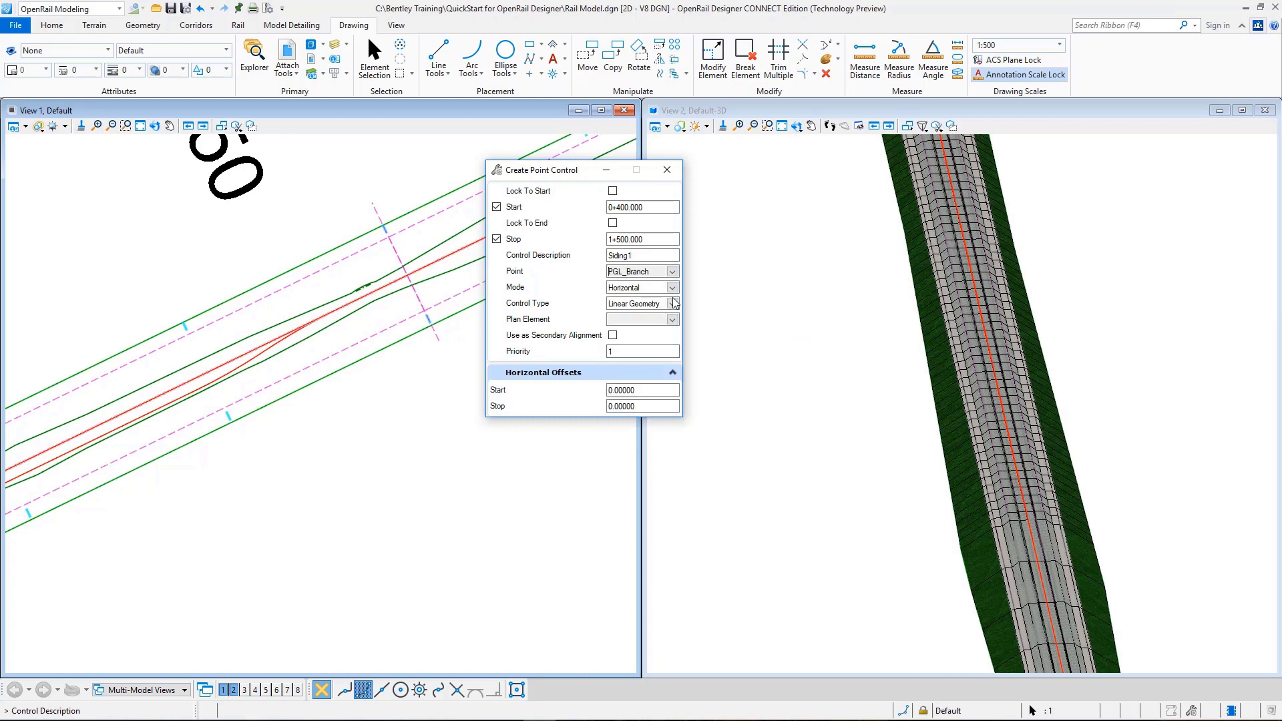
Set the point control's plan element to Siding1 and enable its use as a secondary alignment.
left_click(672, 320)
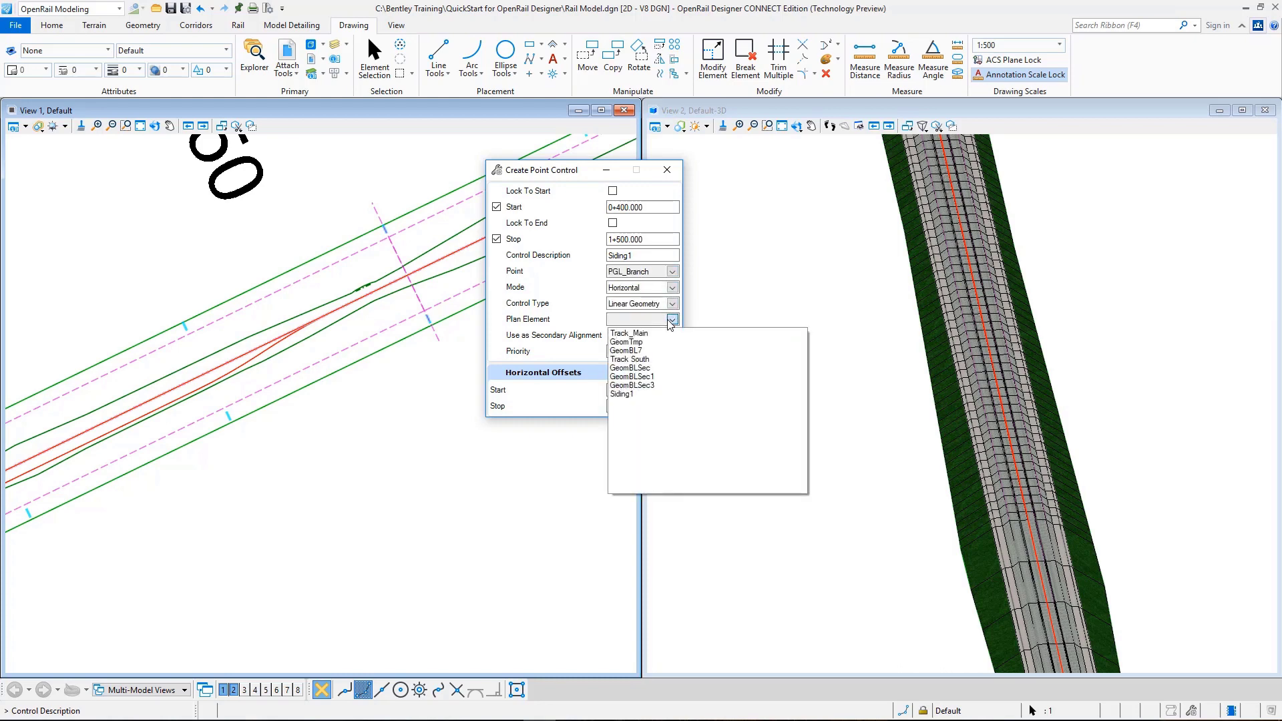
left_click(629, 395)
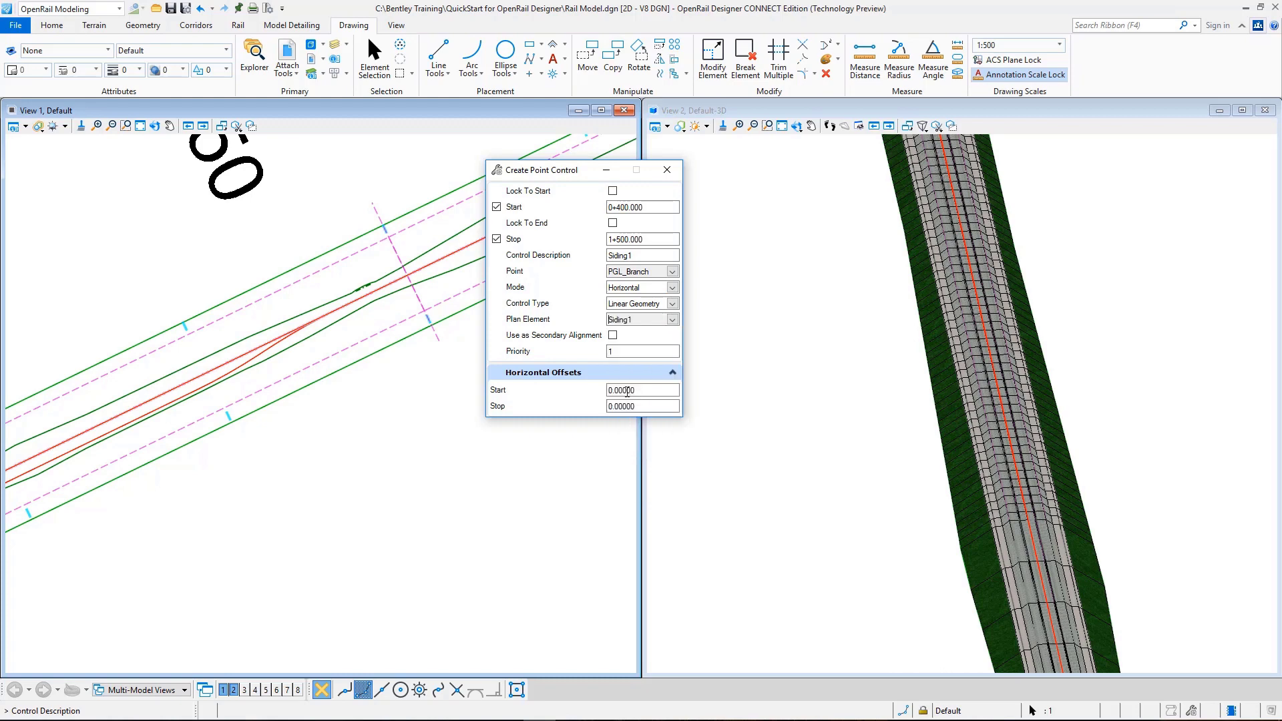
left_click(613, 335)
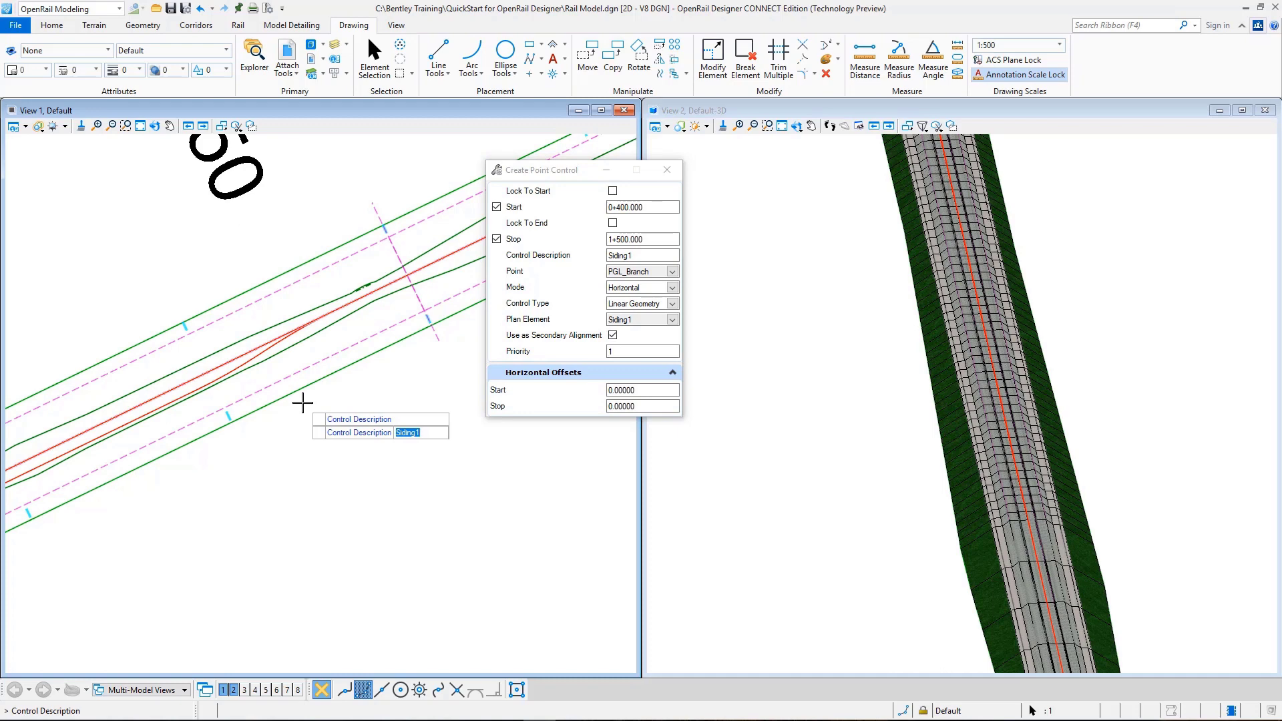
Create the Siding1 point control with horizontal mode, linear geometry control, priority 1, and start and stop offsets of 0.
scroll(395, 352, "down", 3)
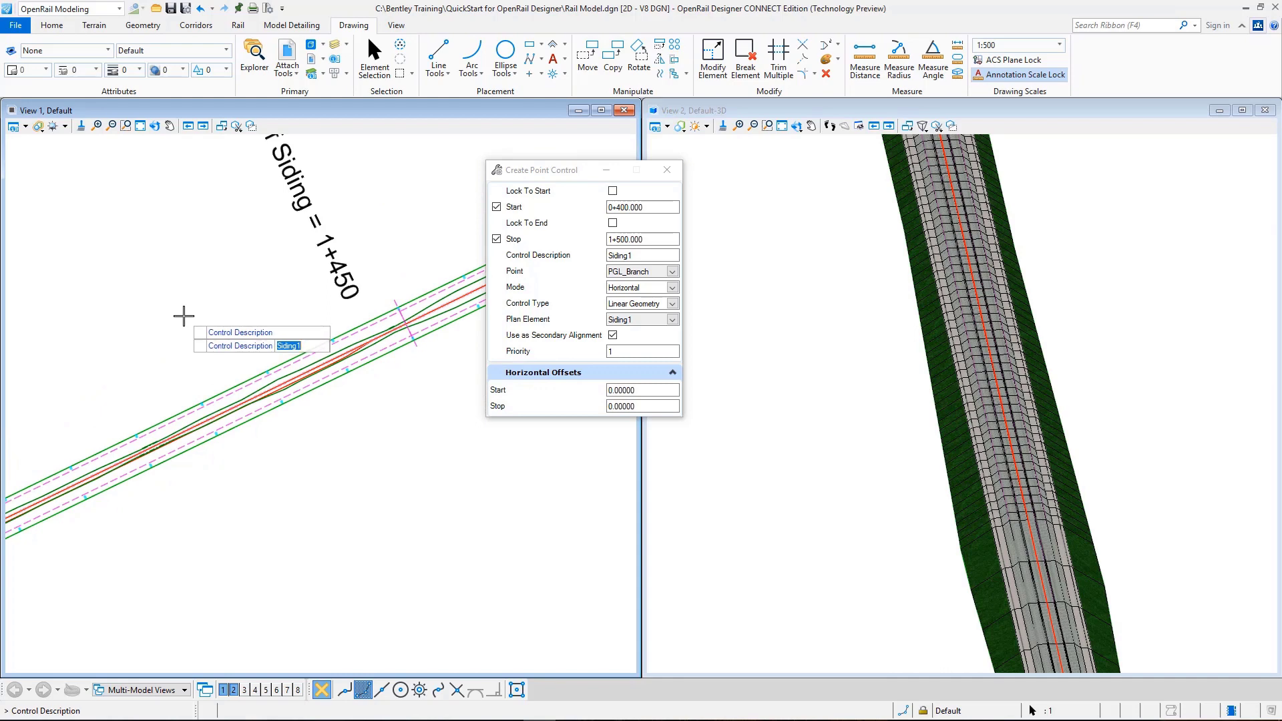
left_click(186, 299)
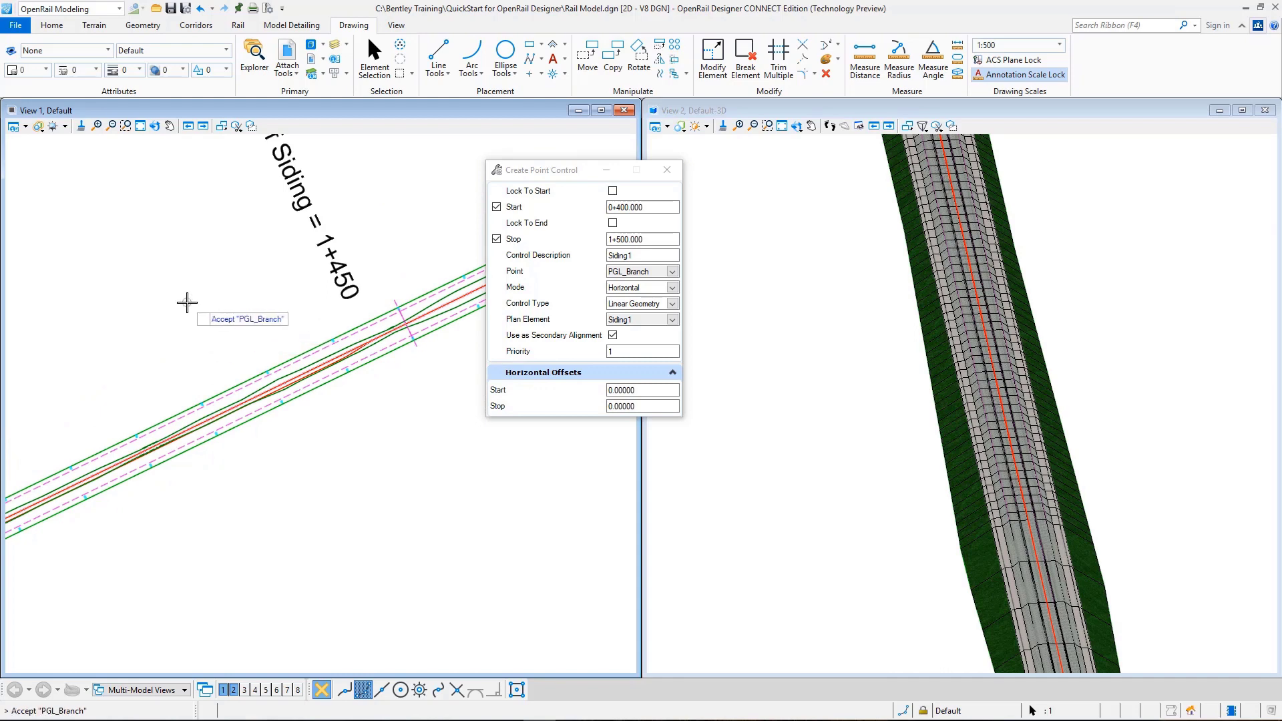
left_click(187, 302)
left_click(187, 303)
left_click(186, 303)
left_click(171, 290)
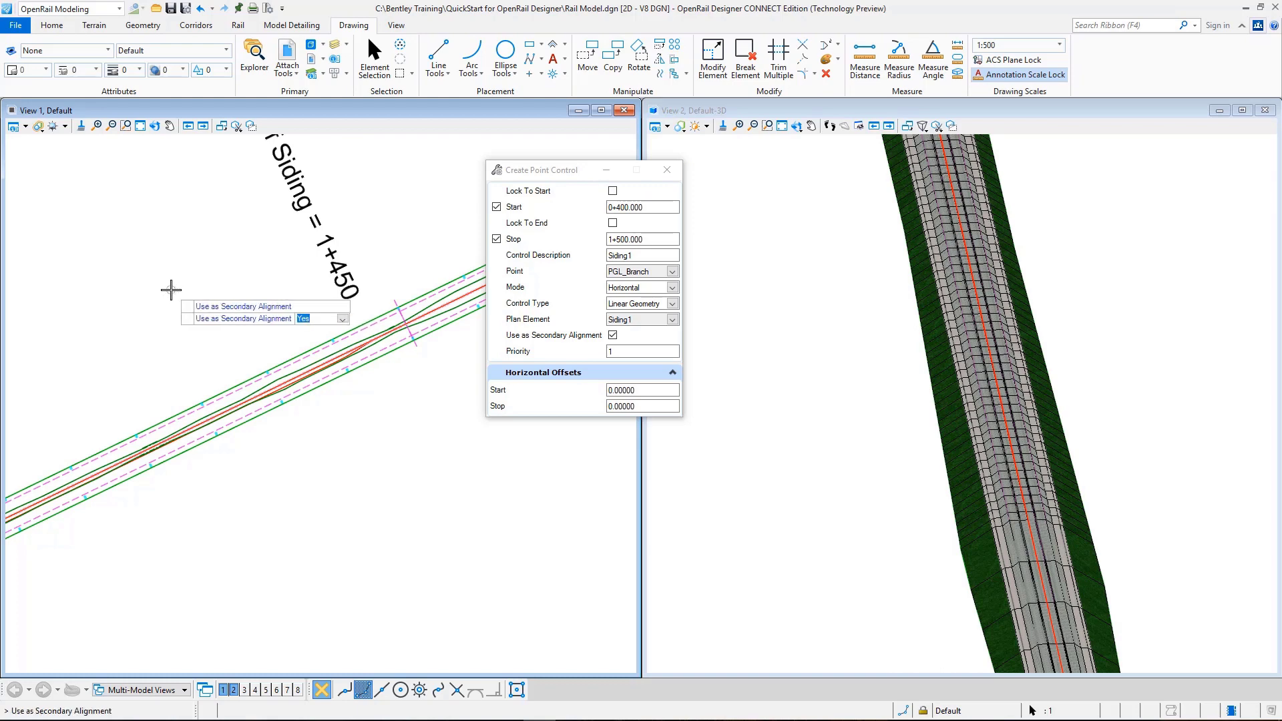
left_click(171, 289)
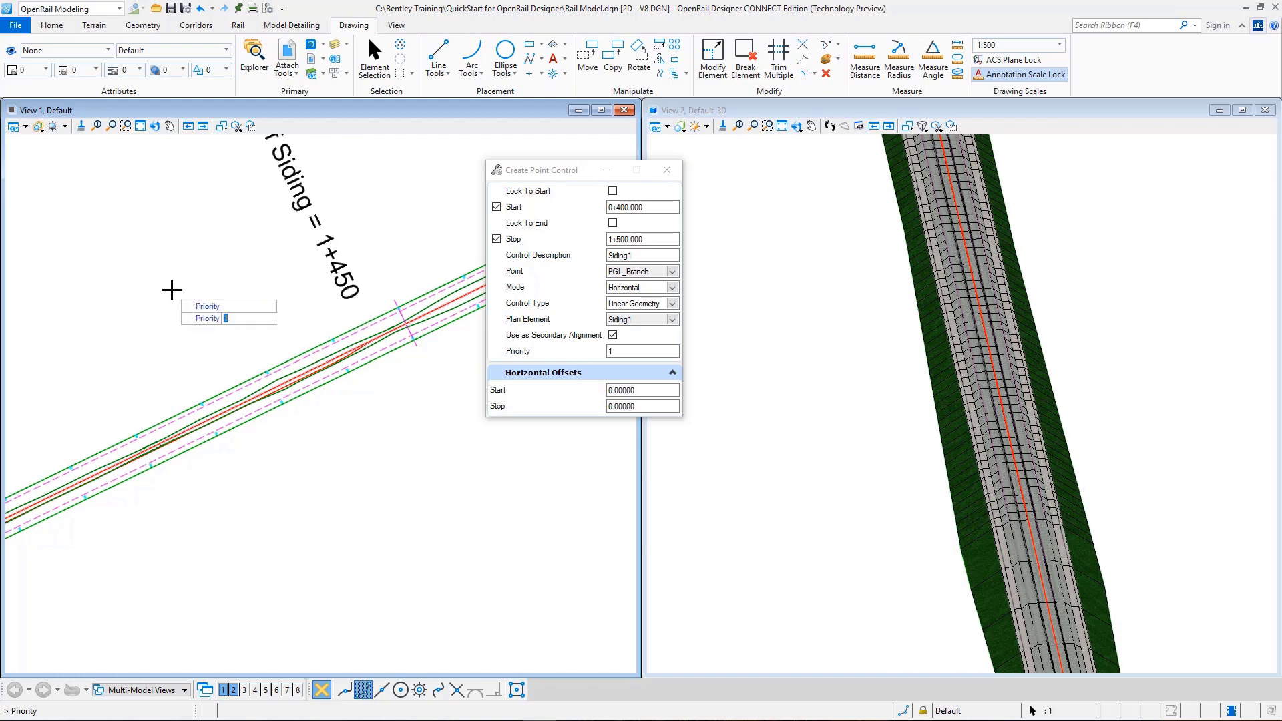
left_click(171, 289)
left_click(170, 289)
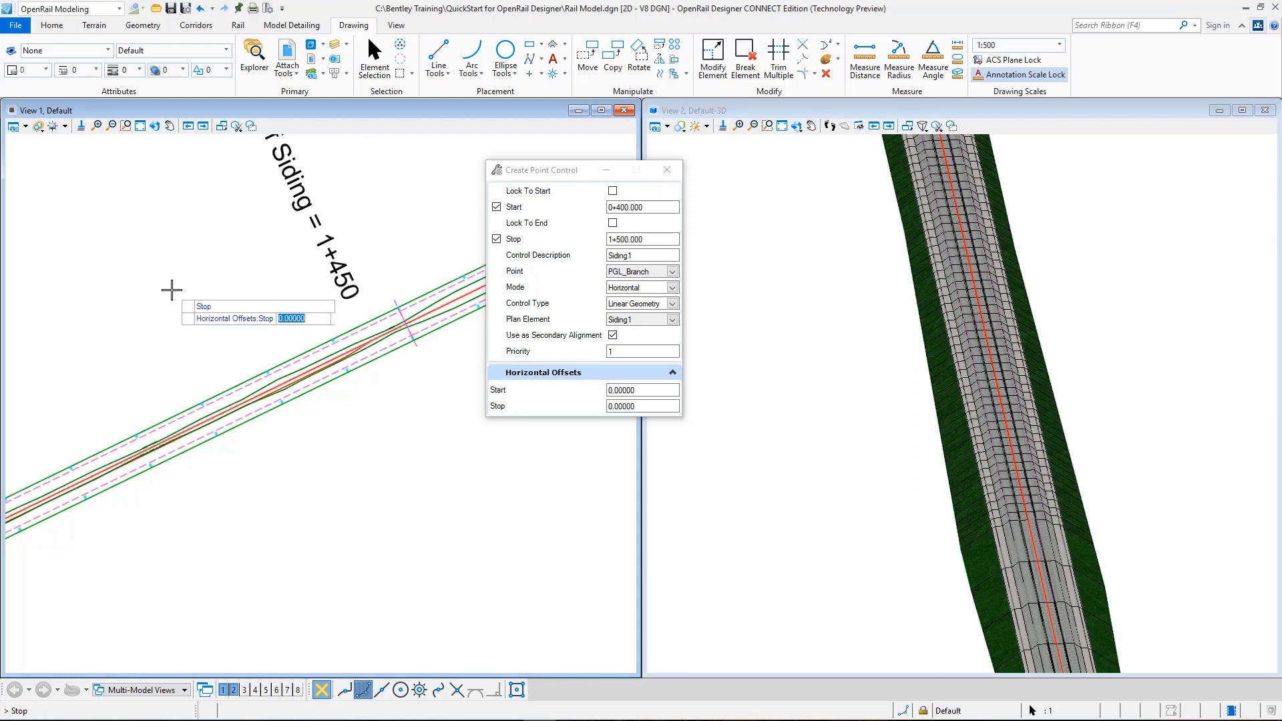
left_click(171, 289)
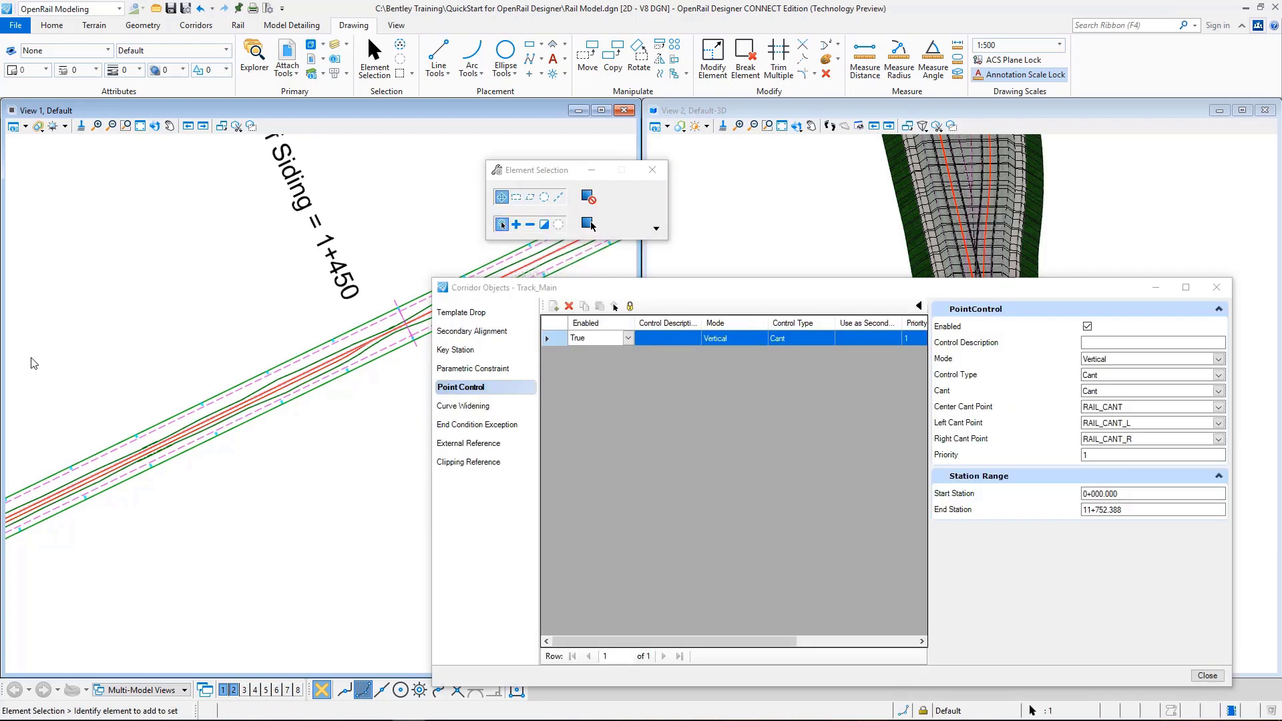
Close the Track_Main corridor objects and examine the siding's divergence from the main track in the 3D model.
left_click(1217, 289)
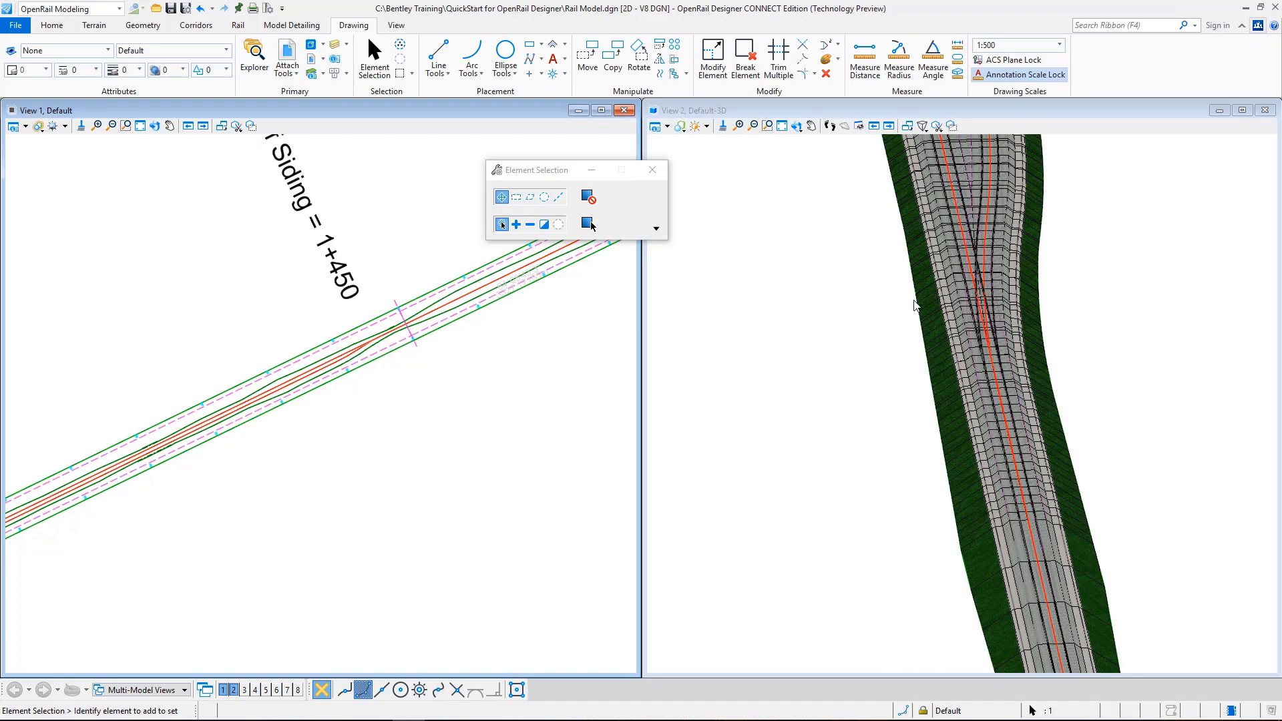
scroll(880, 347, "down", 4)
scroll(893, 208, "up", 6)
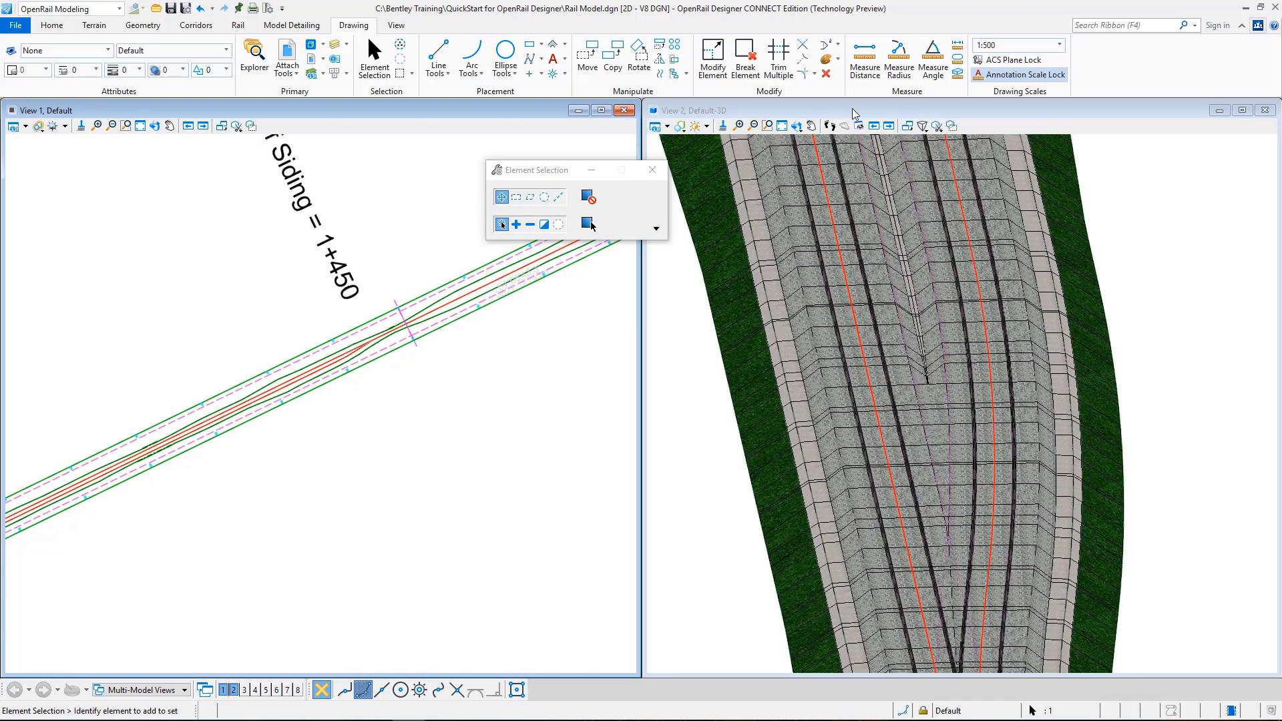
left_click(796, 127)
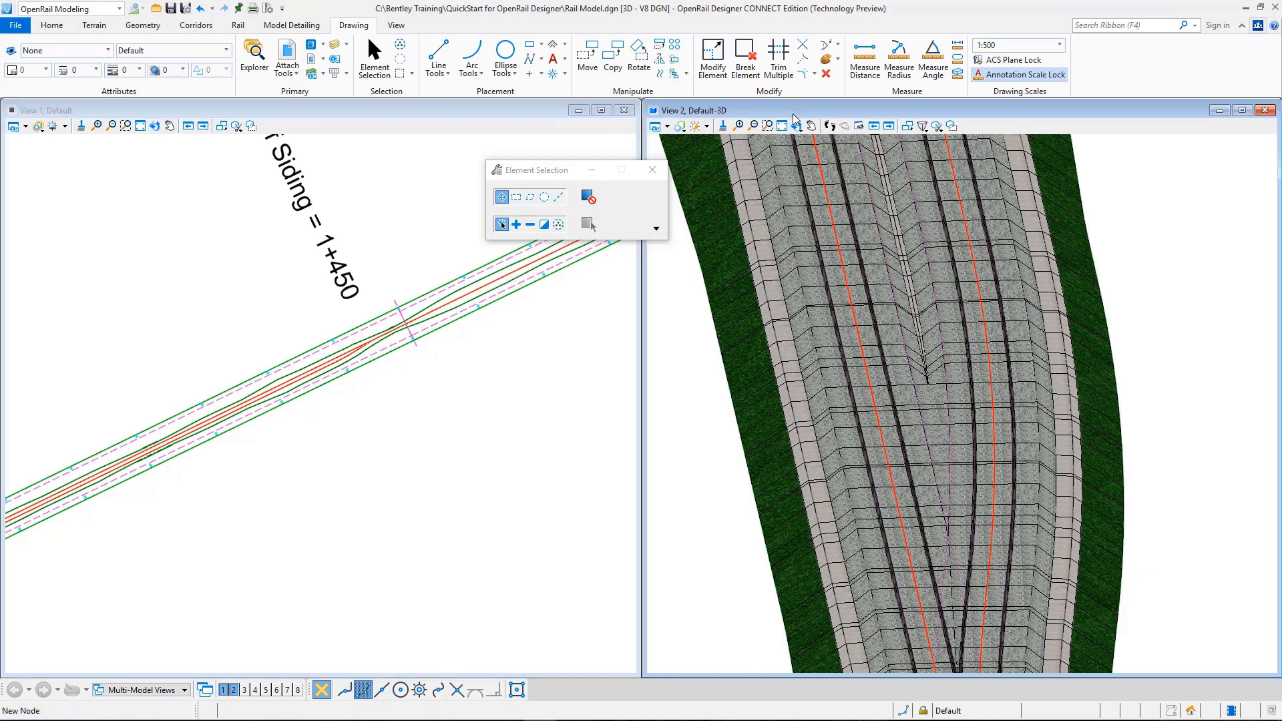
left_click(962, 298)
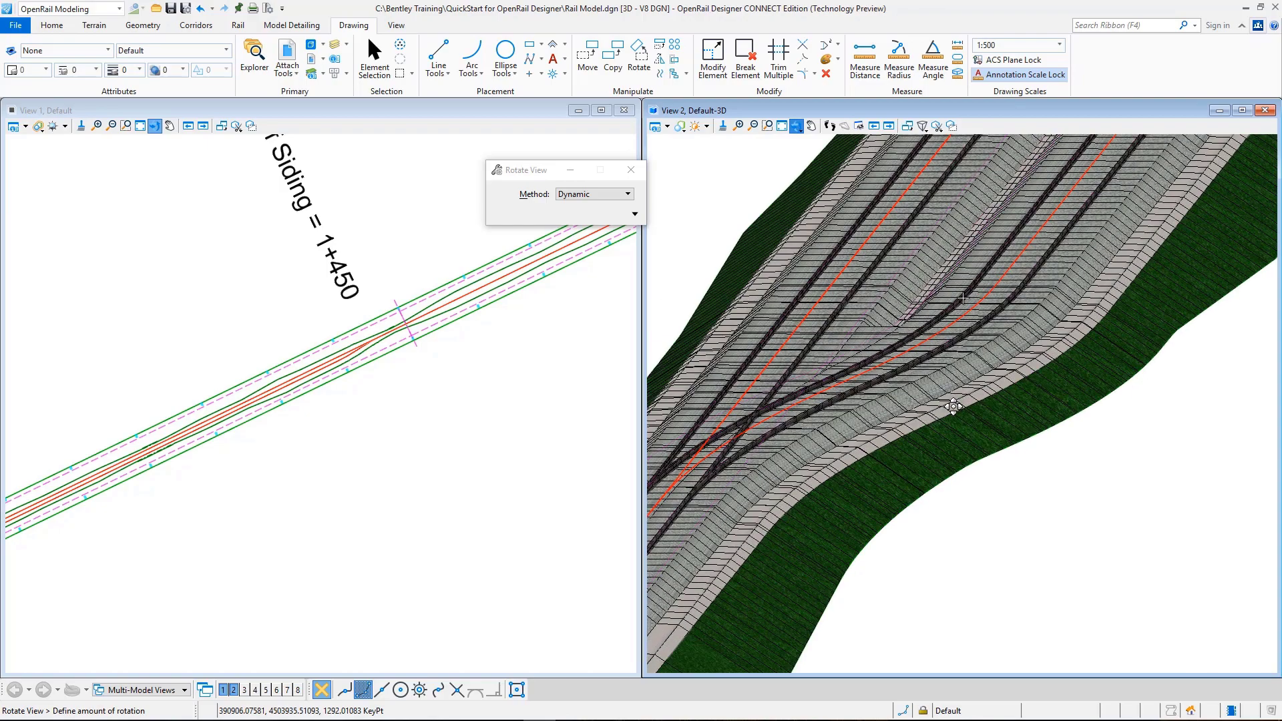
left_click(1008, 469)
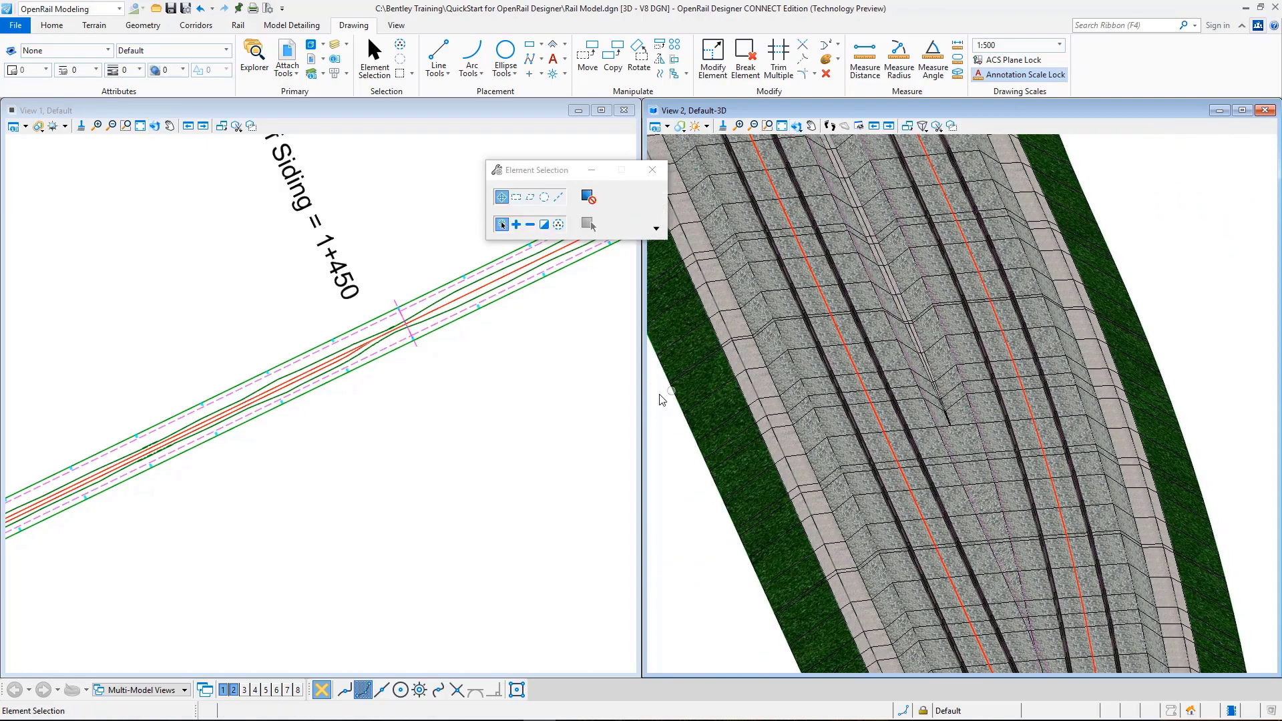
Open a cross-section view of the Track_Main corridor in View 7 and place its window over the 3D model.
left_click(488, 405)
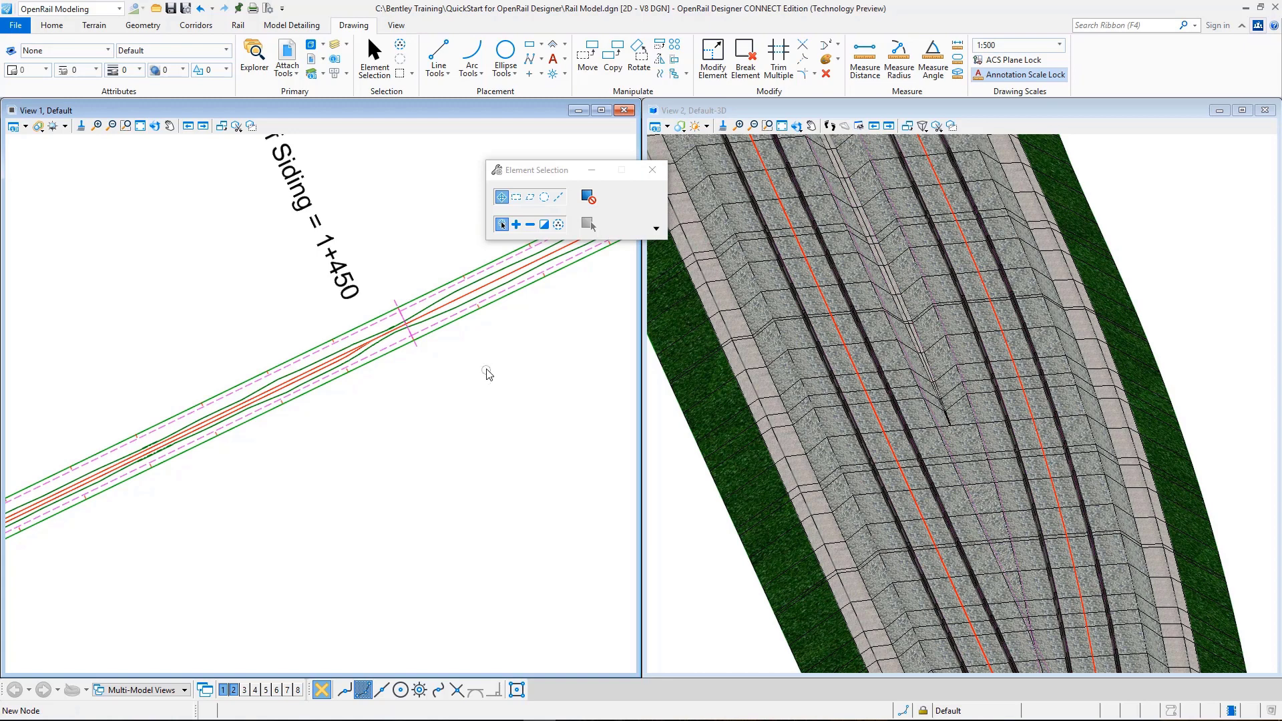
scroll(486, 372, "down", 3)
scroll(441, 368, "up", 5)
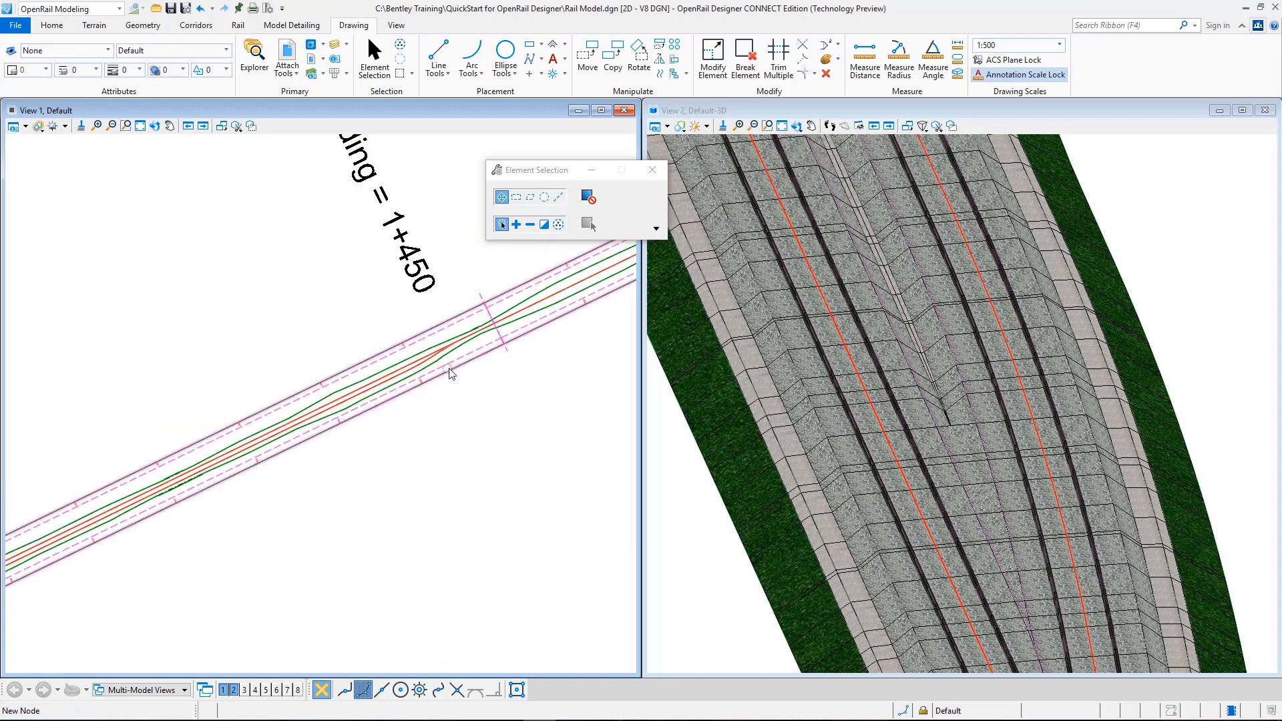
scroll(416, 392, "up", 2)
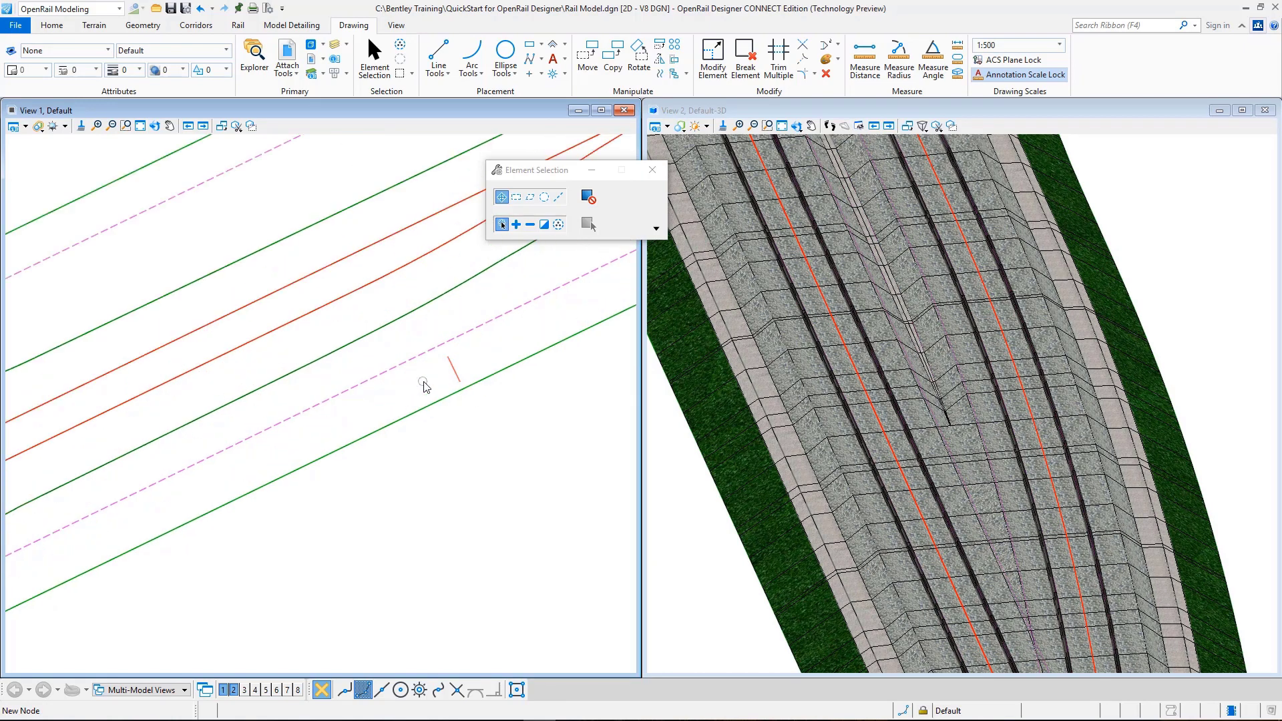
left_click(453, 365)
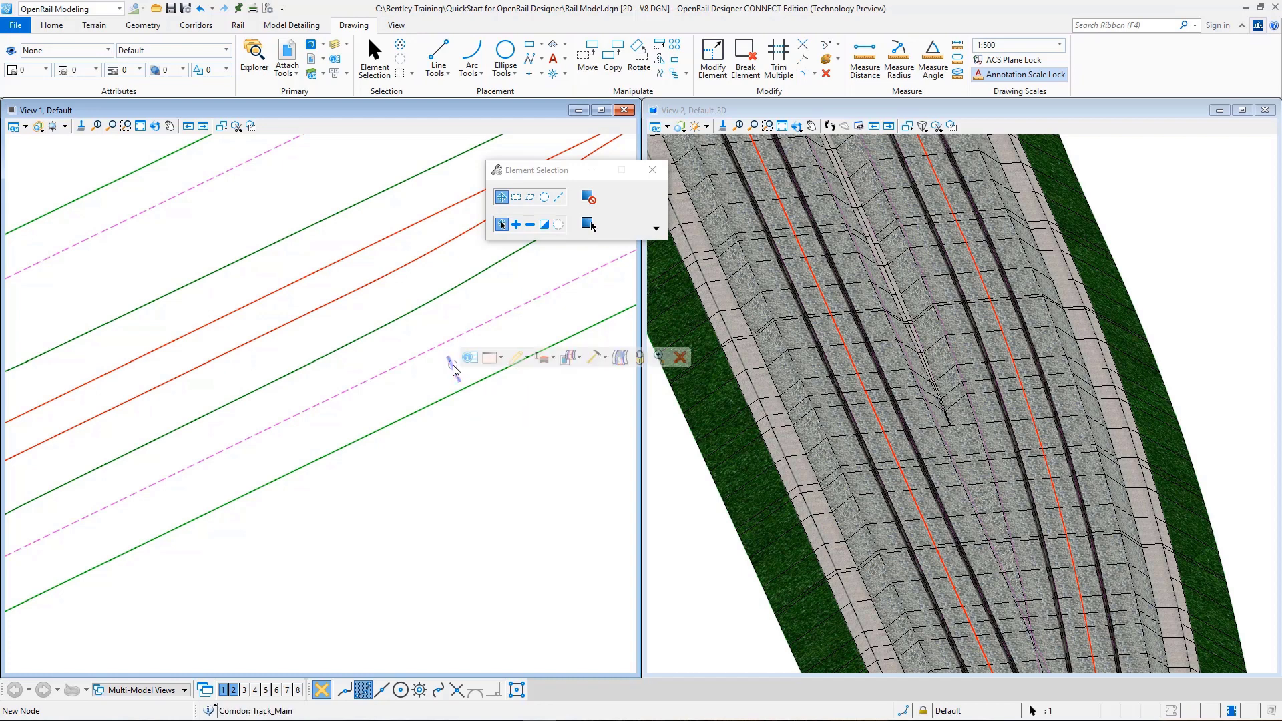
left_click(501, 359)
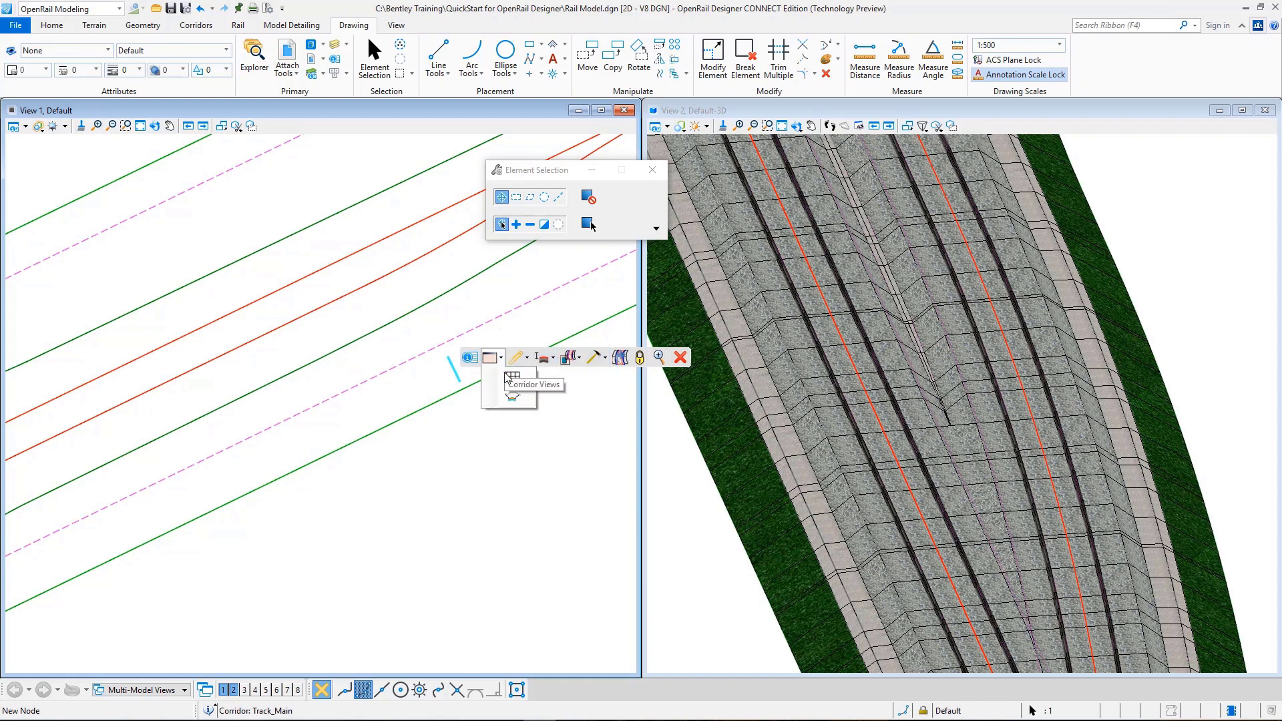
left_click(513, 399)
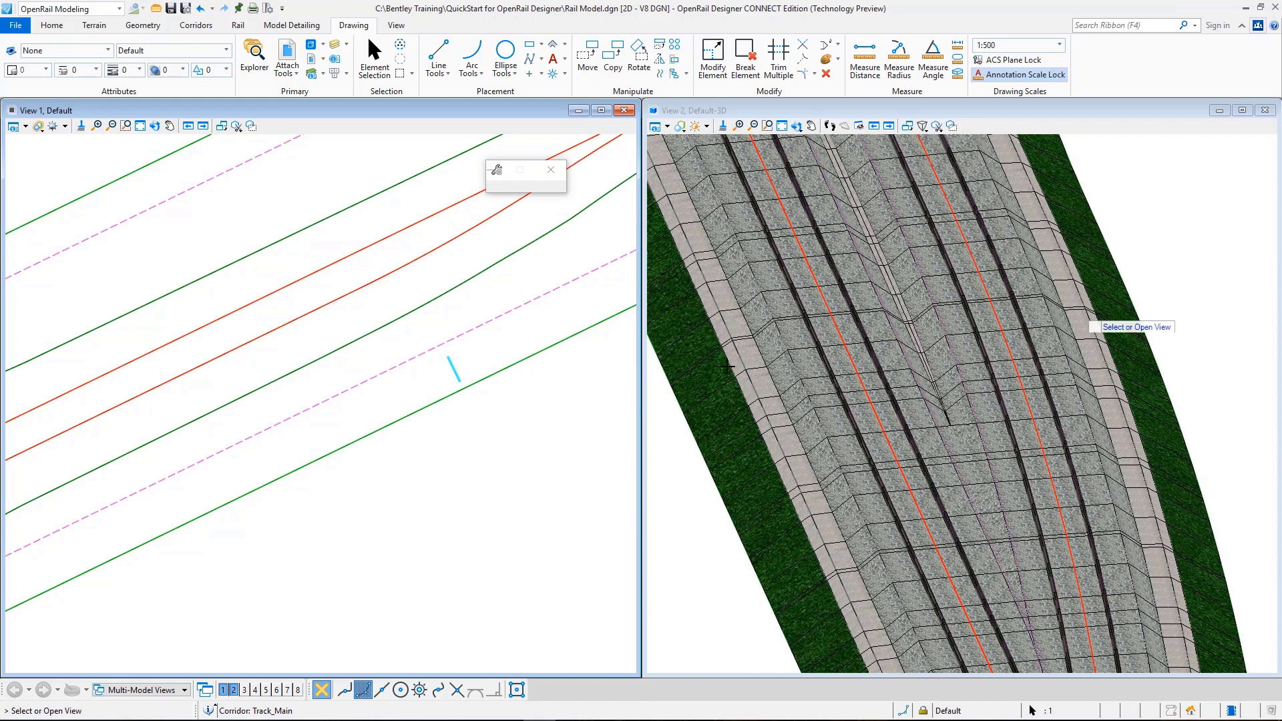
left_click(287, 690)
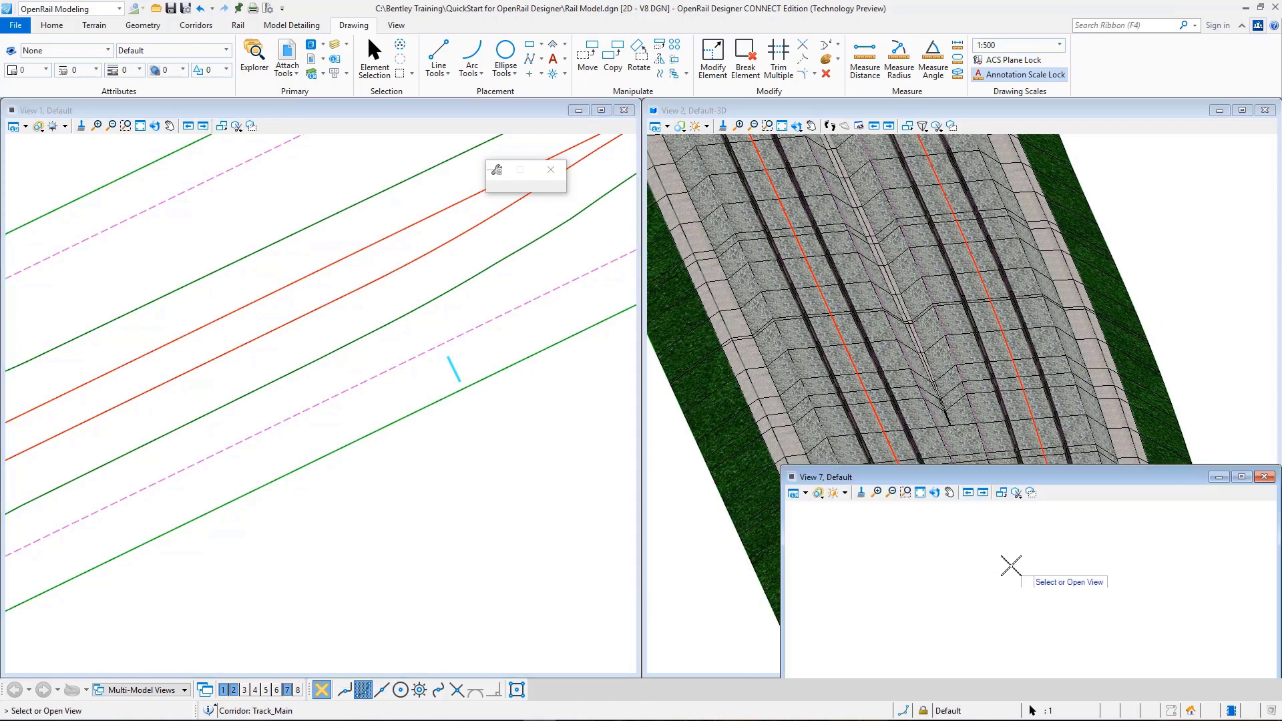
left_click(881, 601)
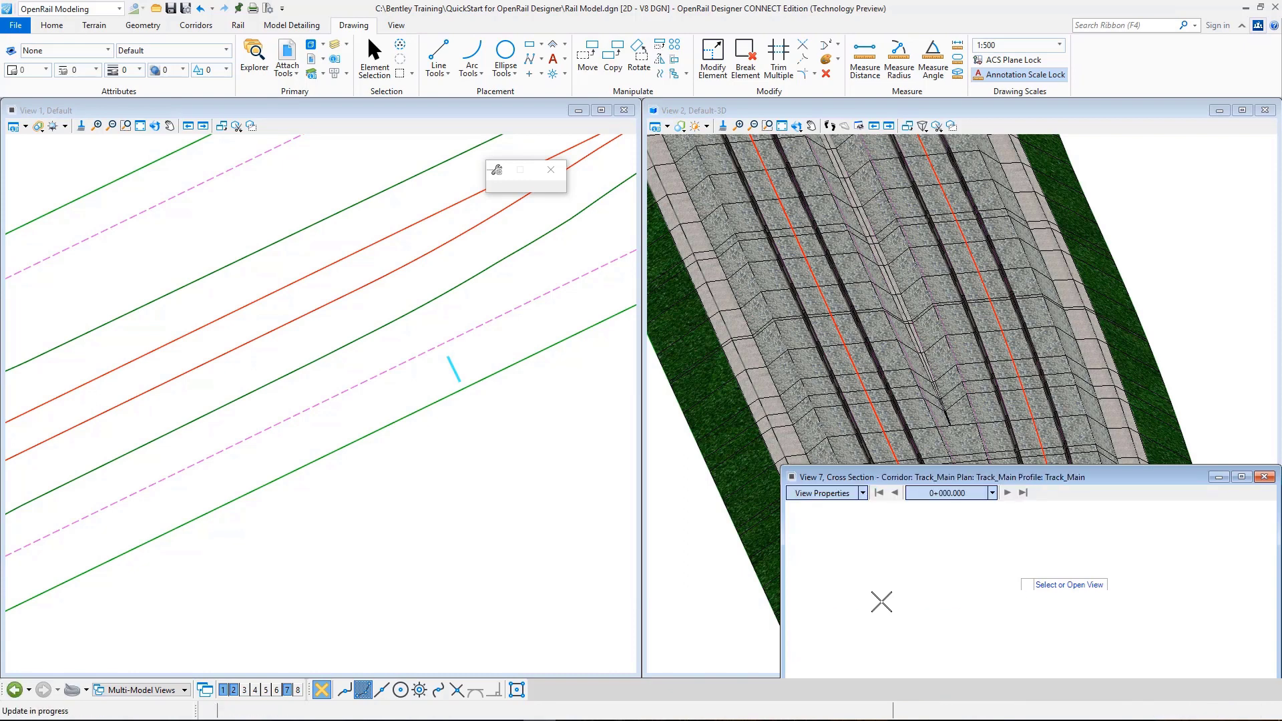
left_click_drag(1000, 481, 966, 235)
Advance the Track_Main cross-section view through its stations to 0+030.
scroll(503, 326, "down", 4)
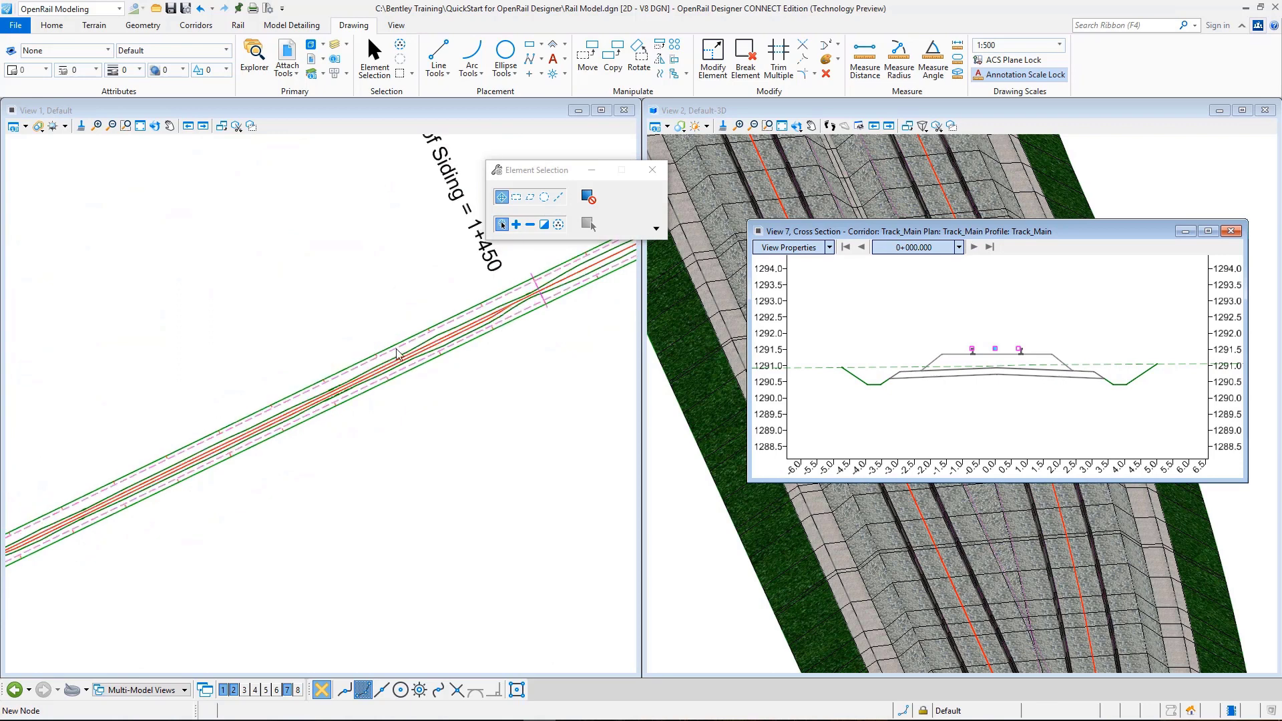
scroll(397, 354, "up", 1)
scroll(339, 379, "up", 1)
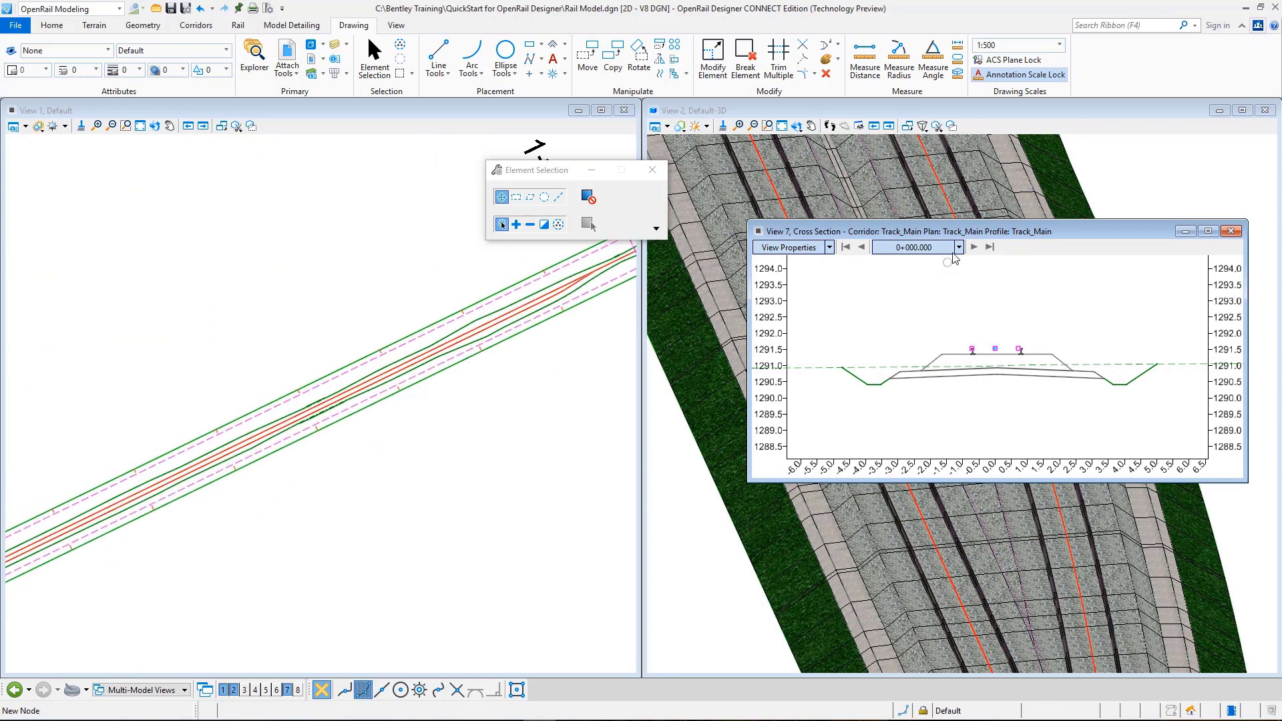
left_click(974, 247)
left_click(974, 247)
left_click(975, 247)
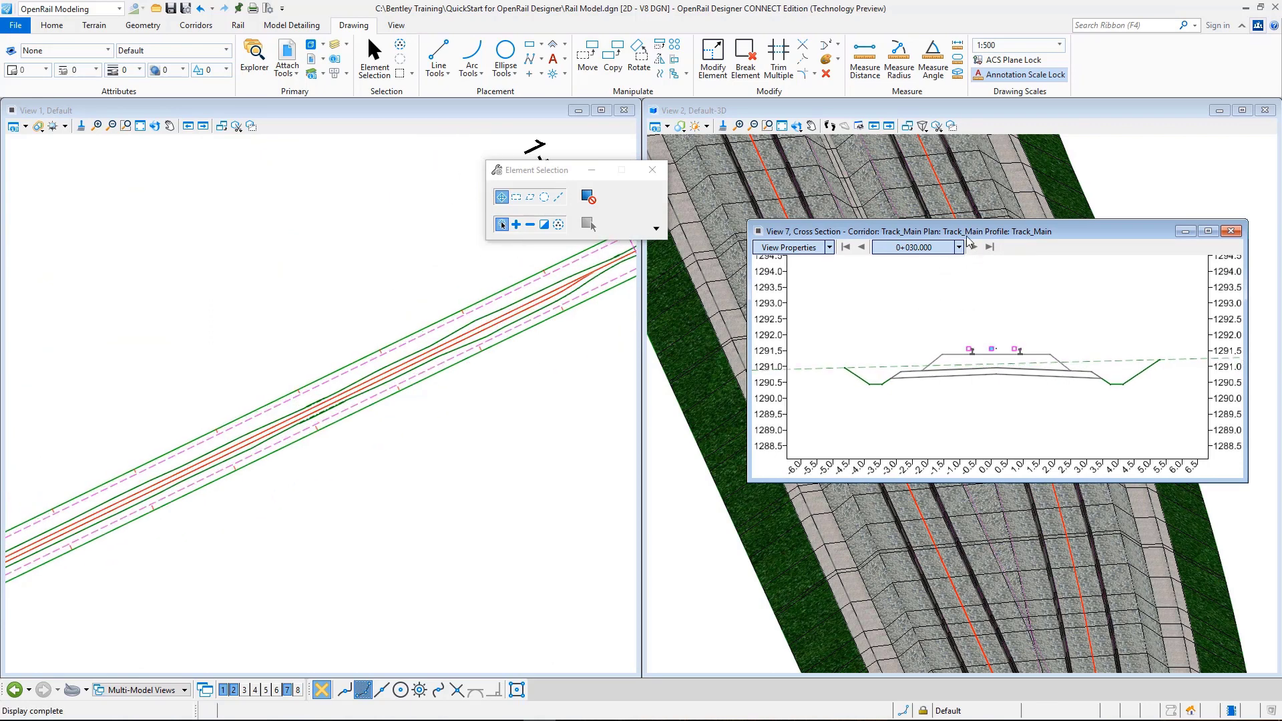
Locate the Track_Main cross section by datapoint within the siding stretch, at about station 0+846, and examine both tracks.
right_click(926, 305)
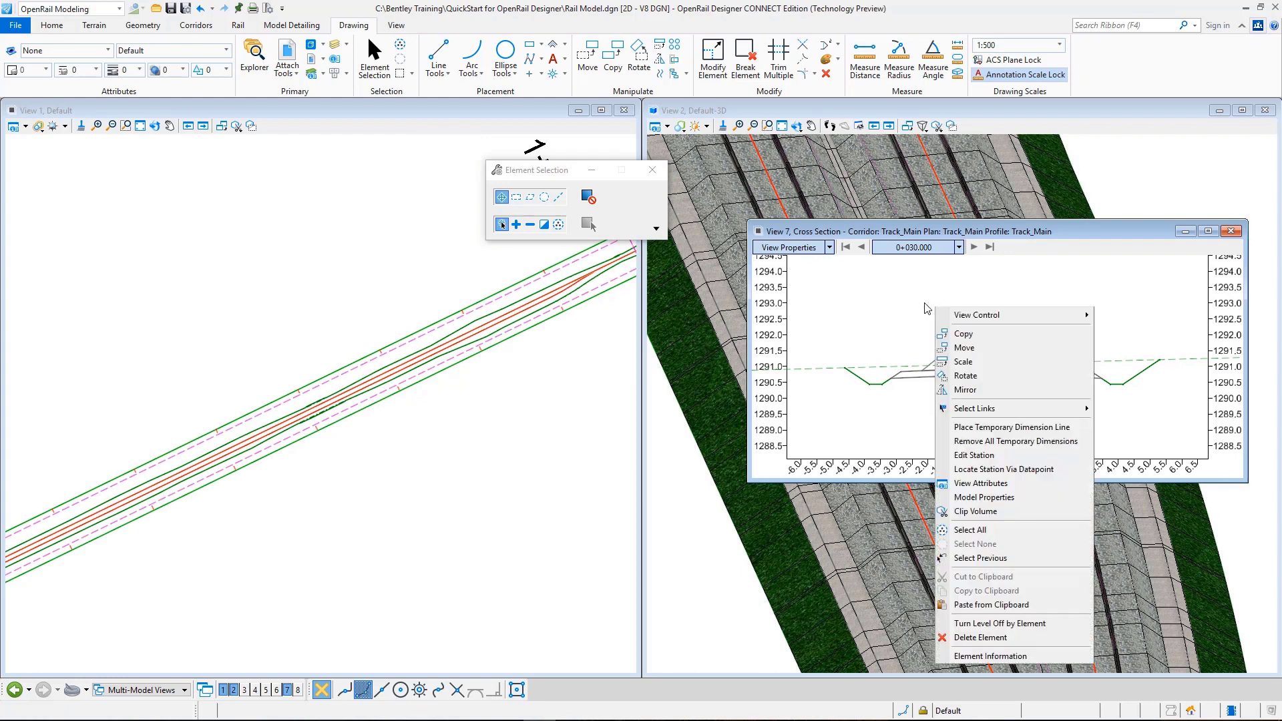
left_click(1014, 470)
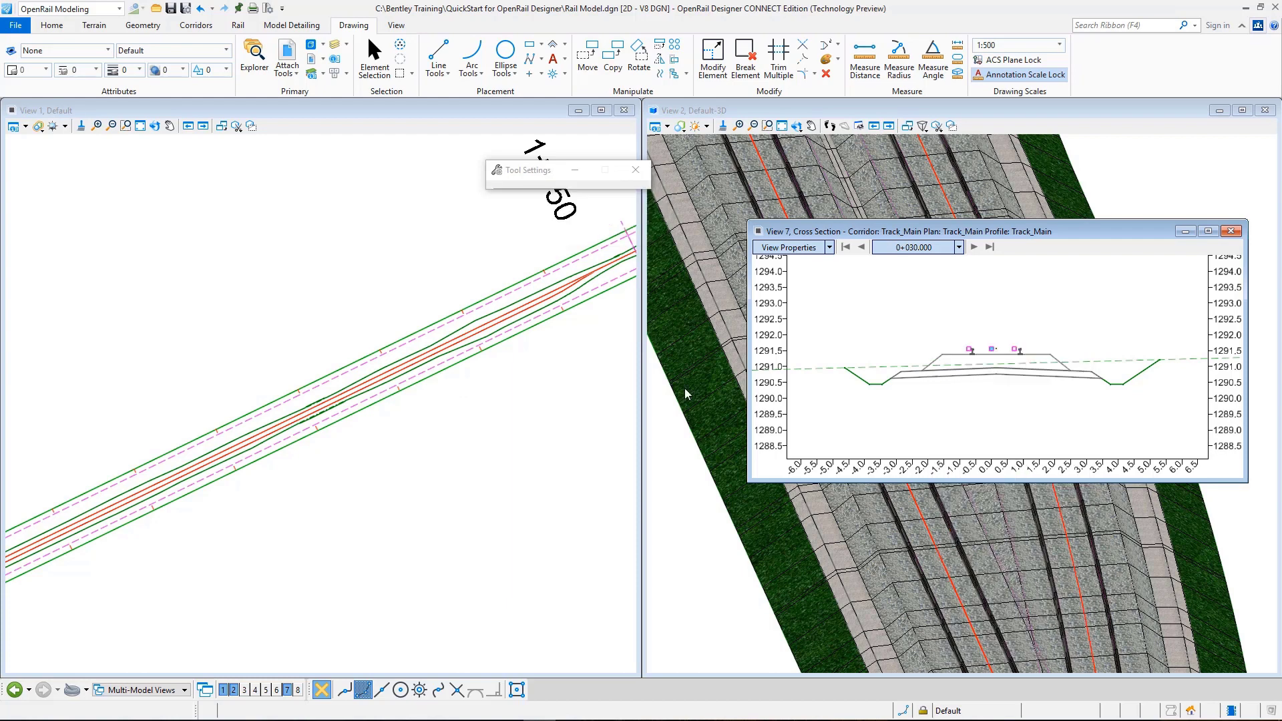
scroll(574, 334, "down", 3)
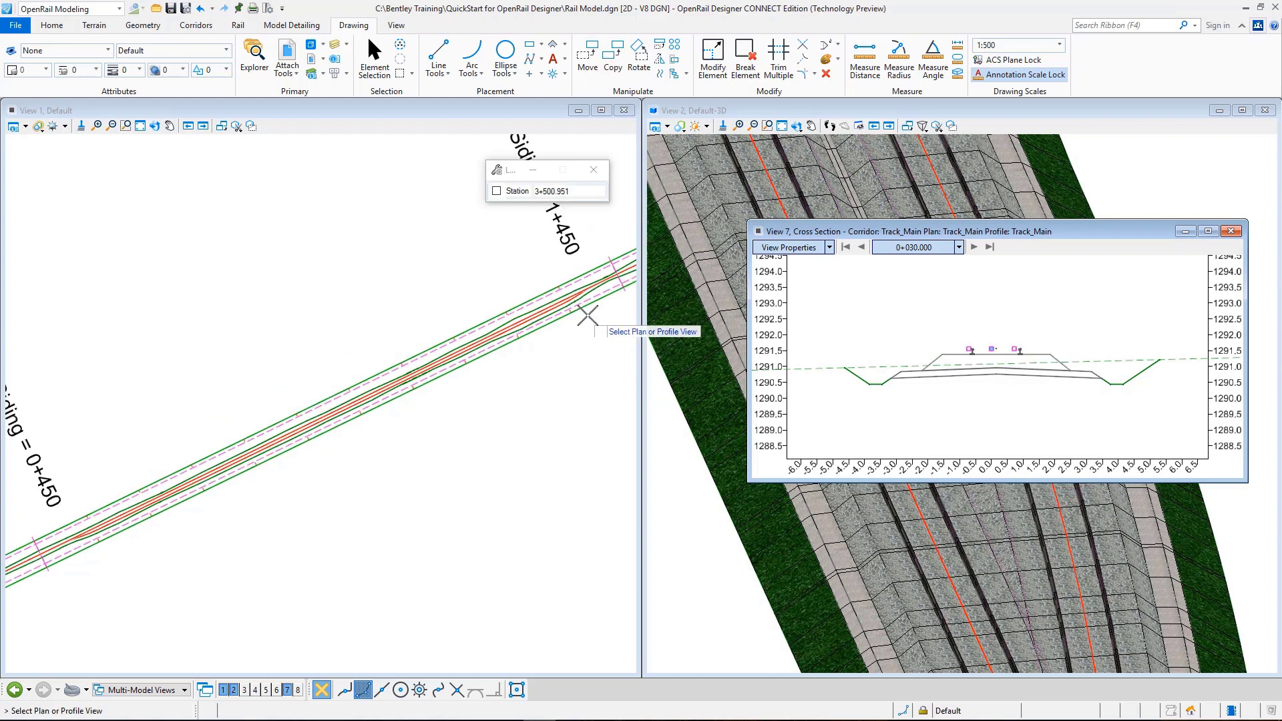
left_click(503, 400)
scroll(451, 355, "up", 3)
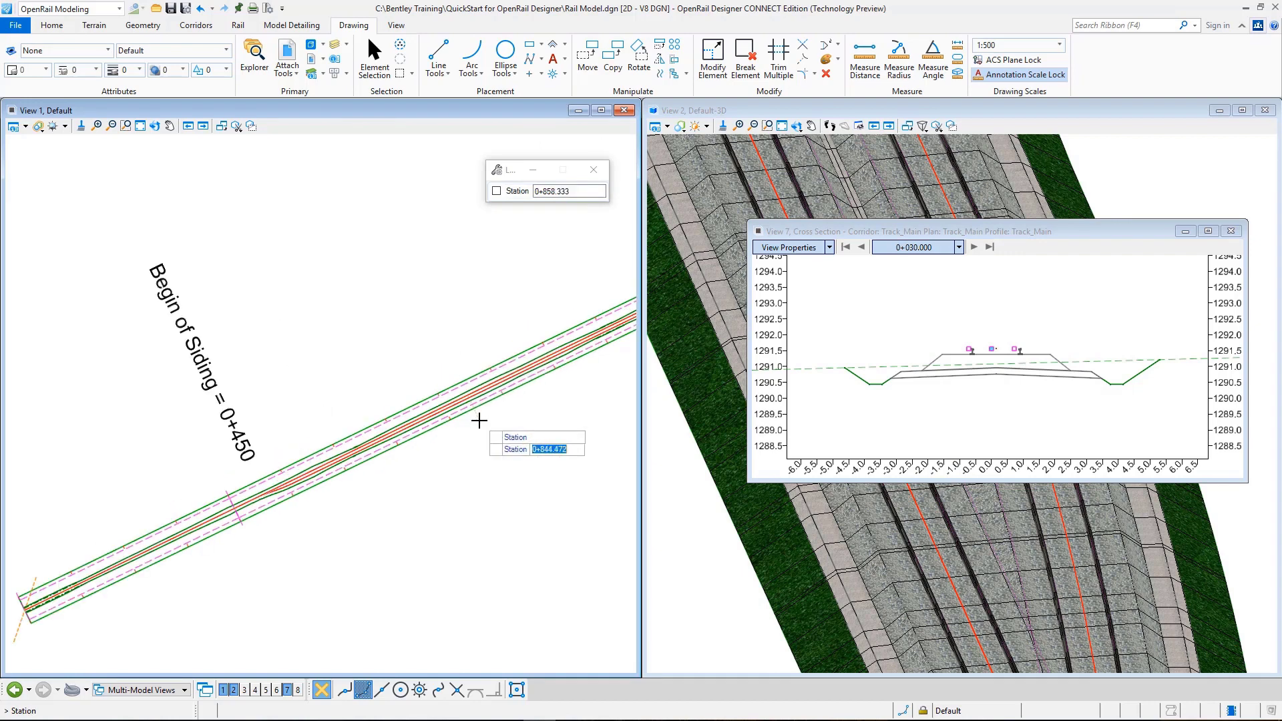
scroll(484, 434, "up", 2)
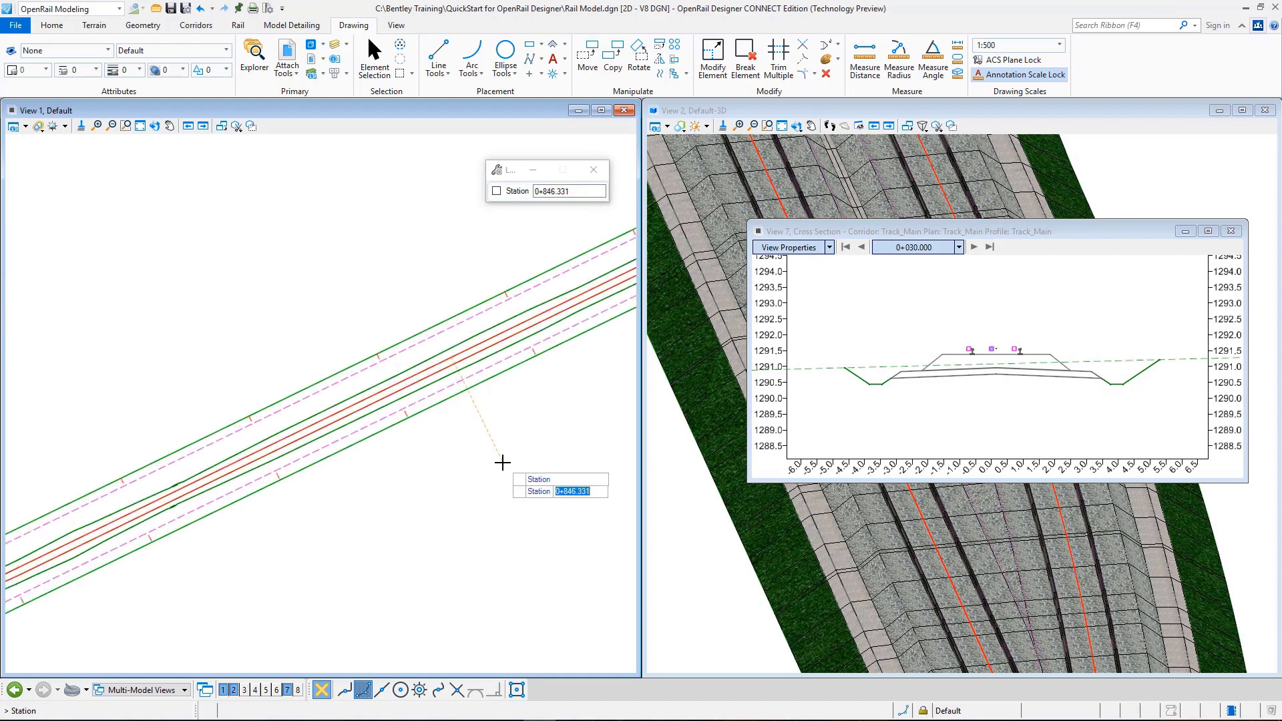
left_click(502, 462)
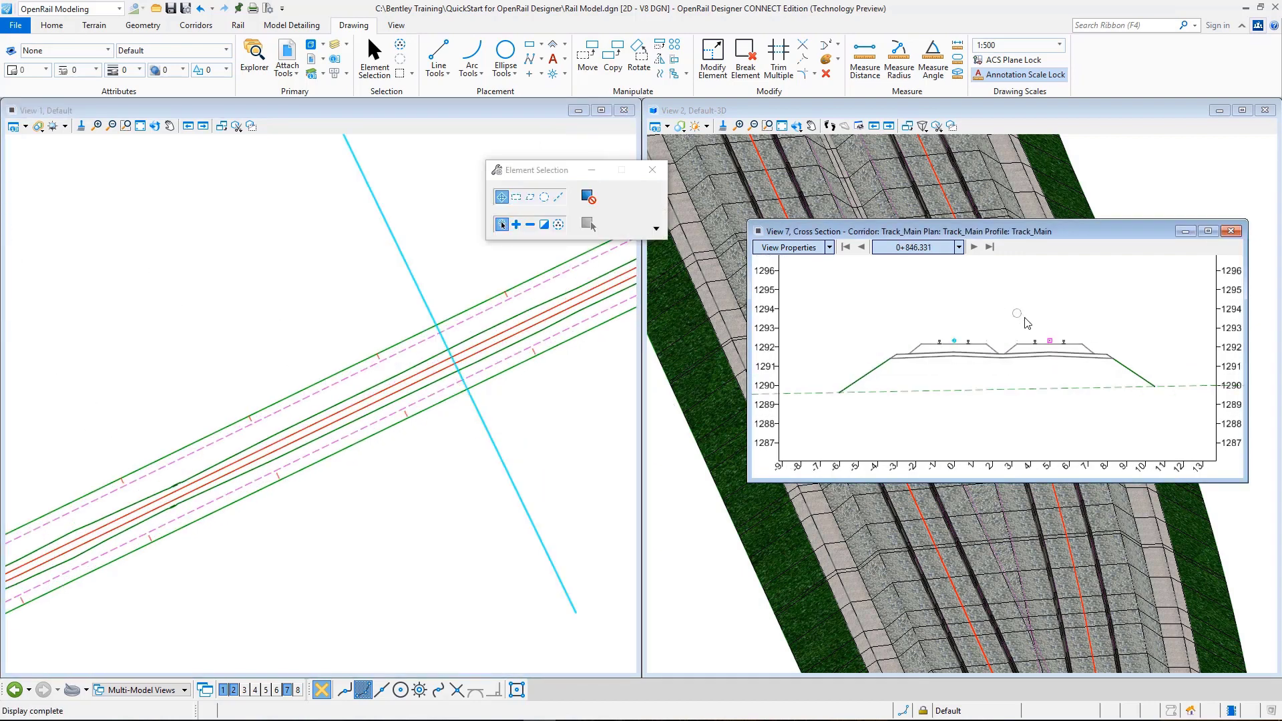
scroll(1018, 354, "up", 3)
scroll(1018, 354, "down", 3)
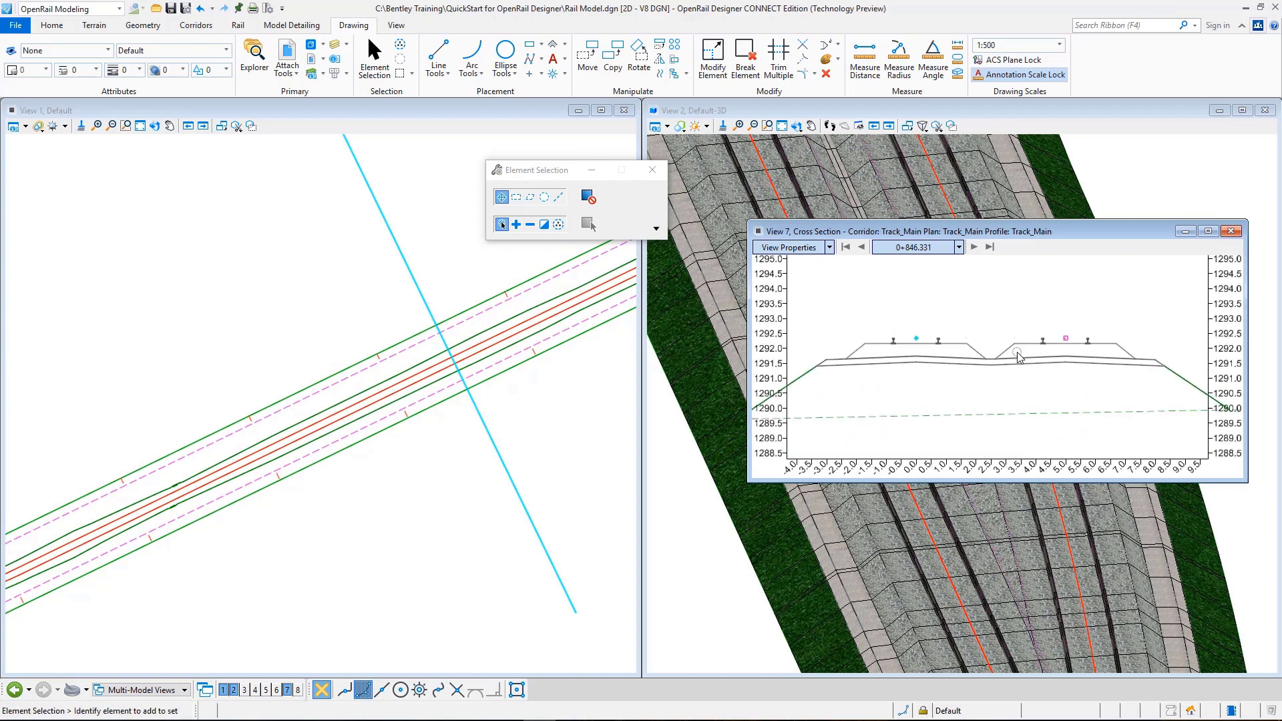
Step the Track_Main cross-section view back through its stations to 0+834.
left_click(862, 247)
left_click(861, 247)
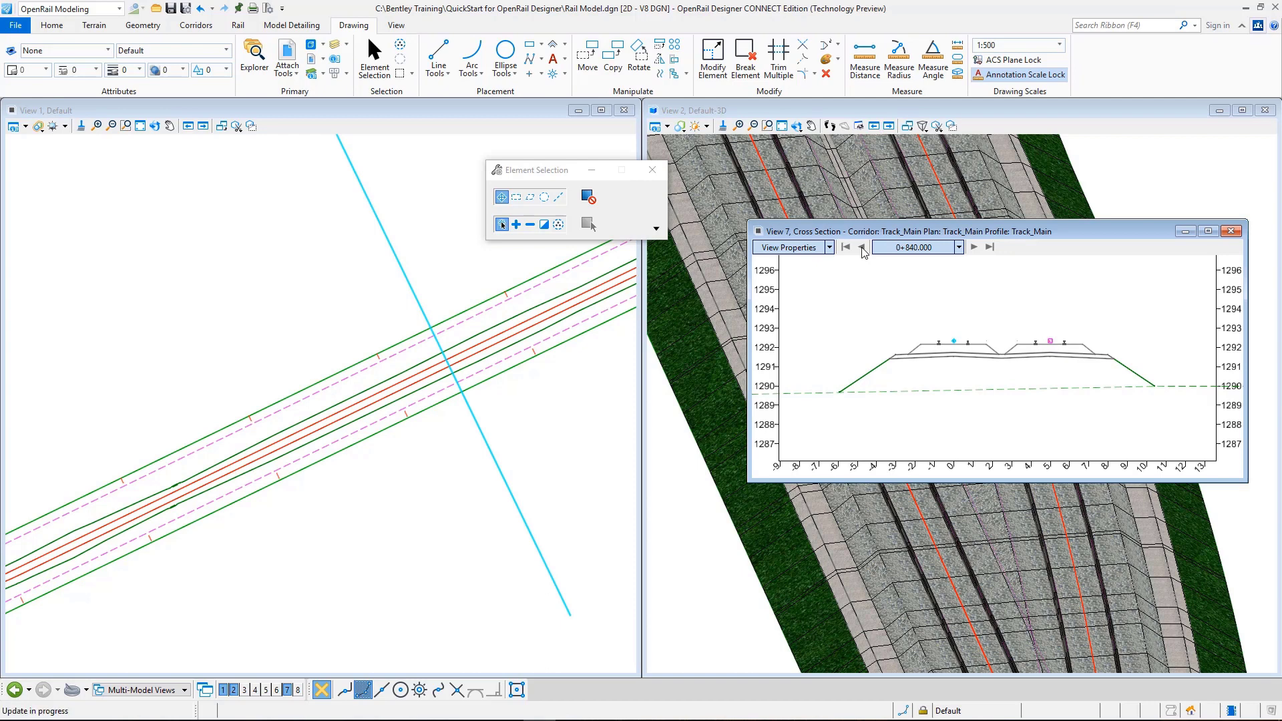
left_click(862, 247)
left_click(861, 247)
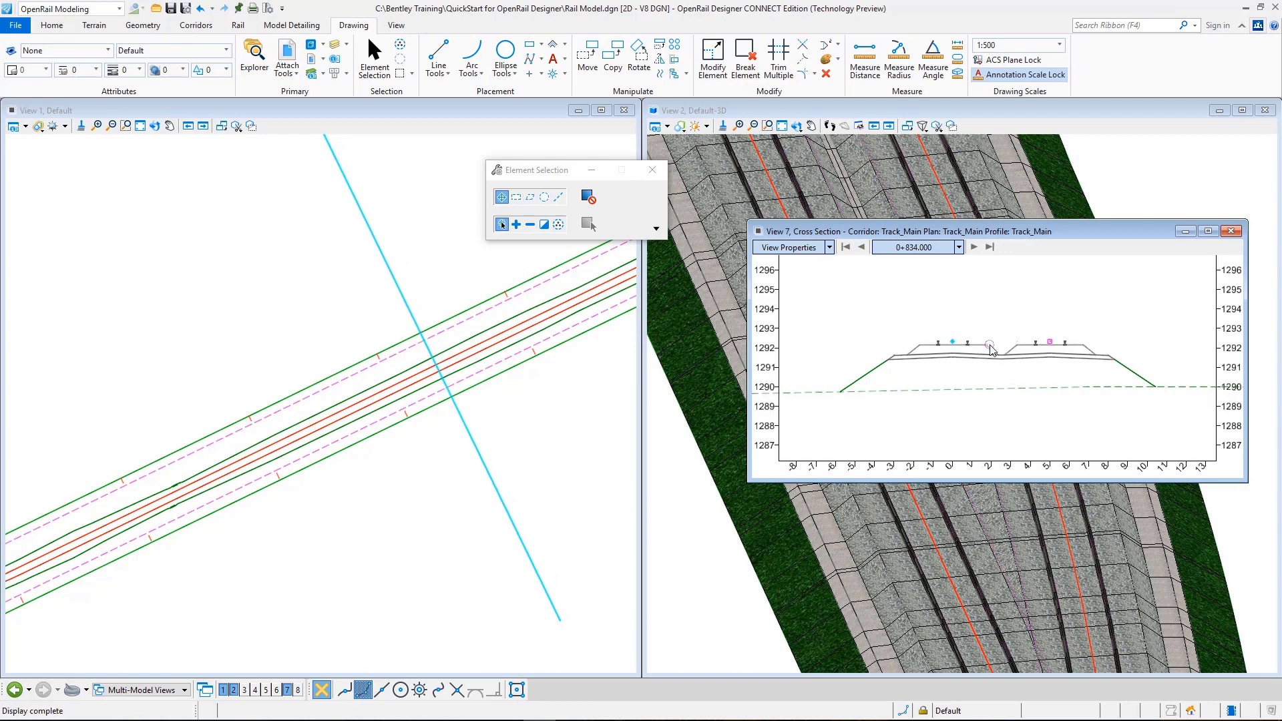
Locate the cross section by datapoint on the curved track beyond the siding, at about station 3+470, and examine the canted track.
scroll(288, 456, "down", 3)
scroll(288, 456, "down", 3)
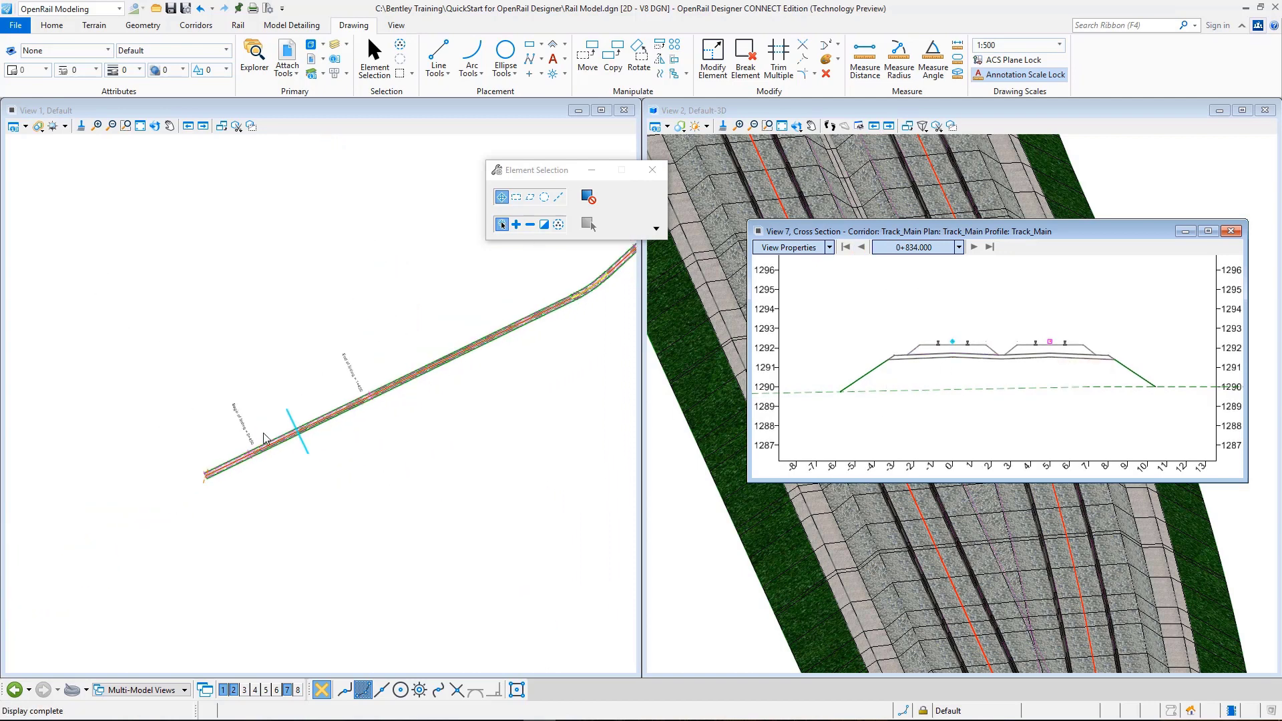
scroll(478, 320, "up", 5)
scroll(529, 323, "up", 2)
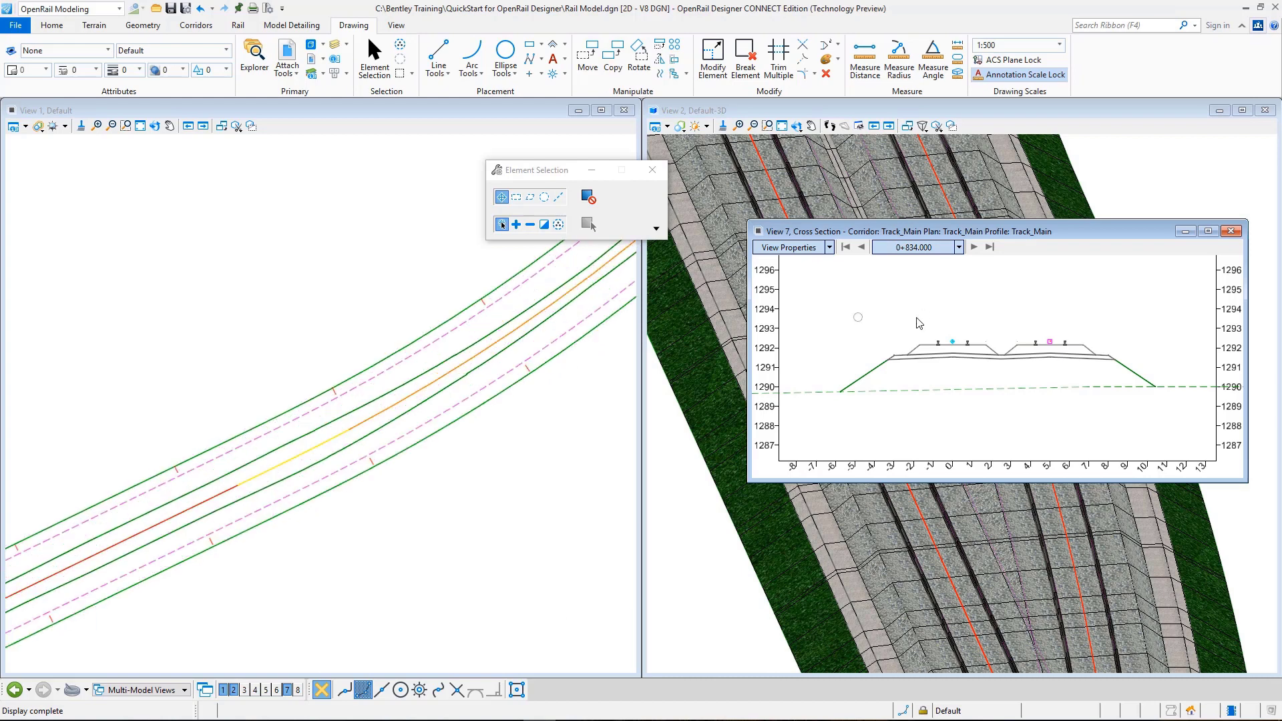
right_click(930, 313)
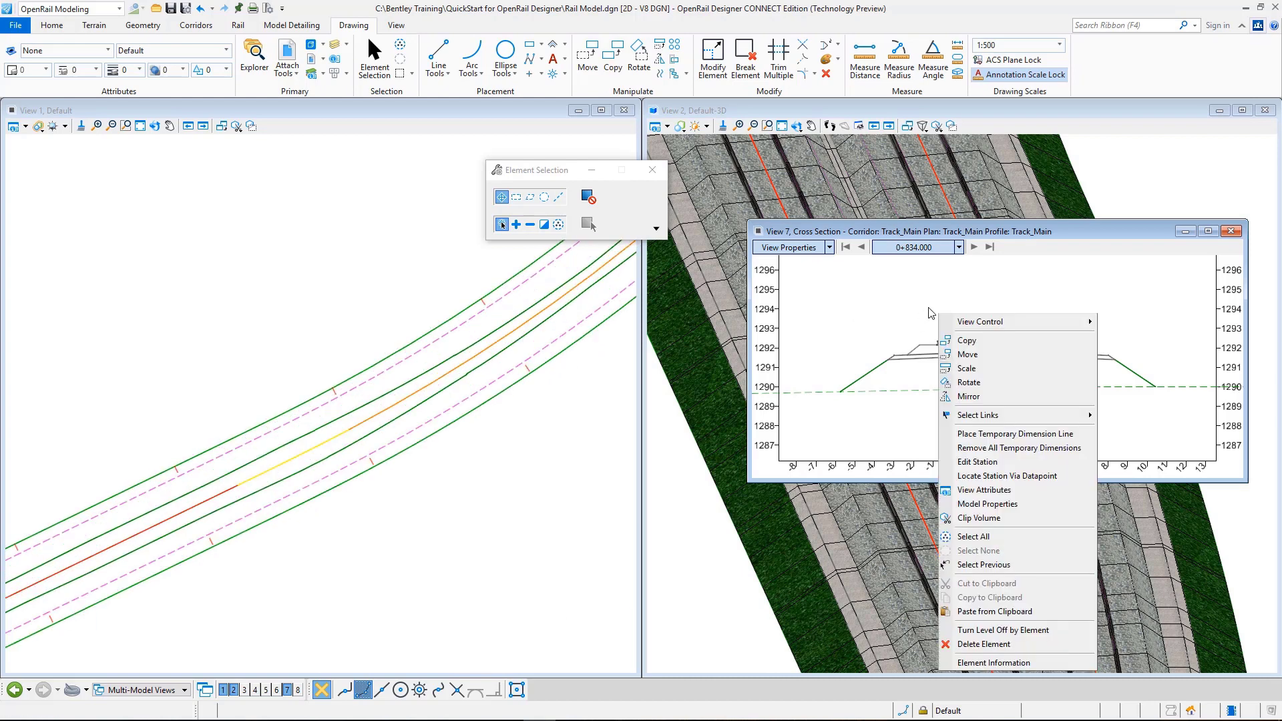
left_click(1006, 475)
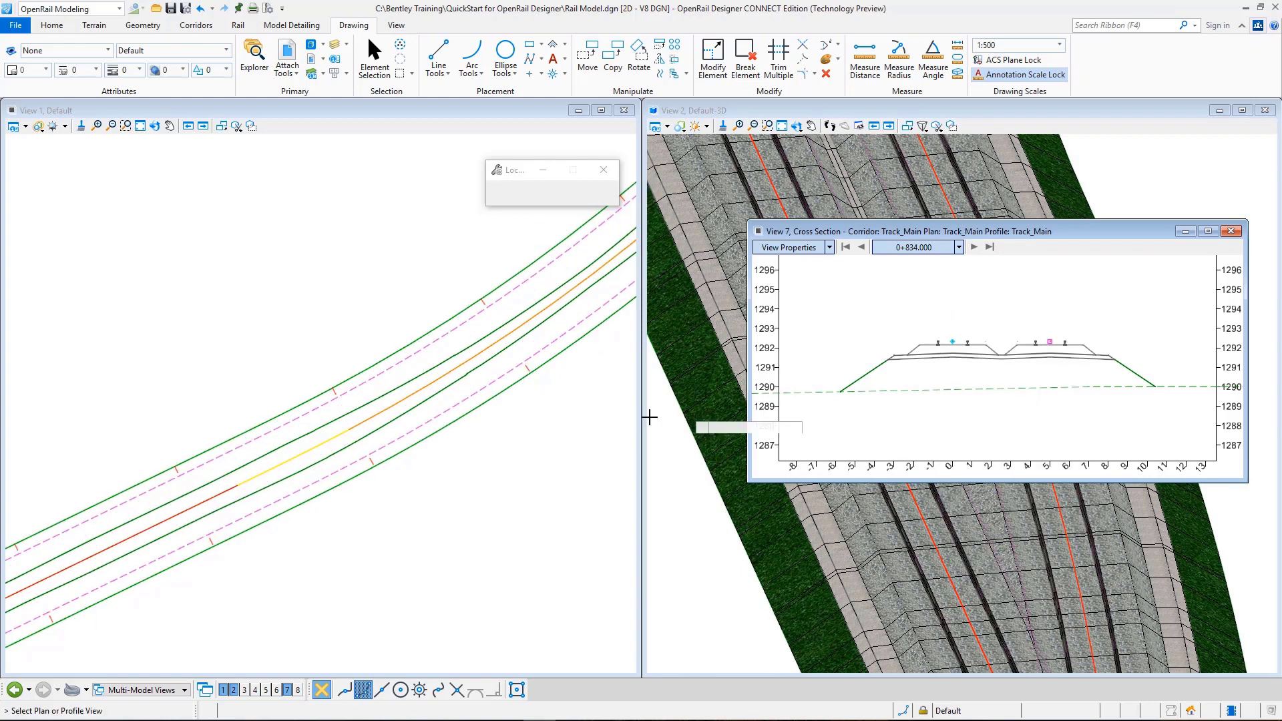
left_click(503, 492)
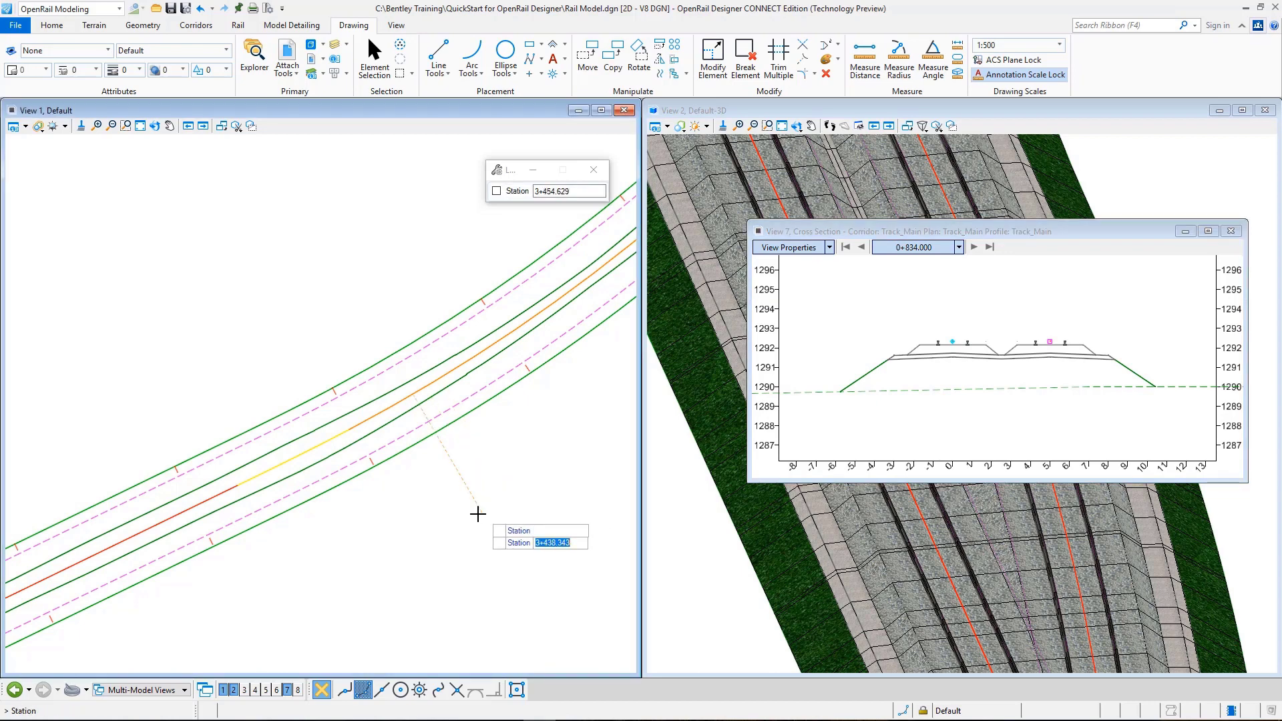
scroll(484, 506, "down", 1)
left_click(511, 480)
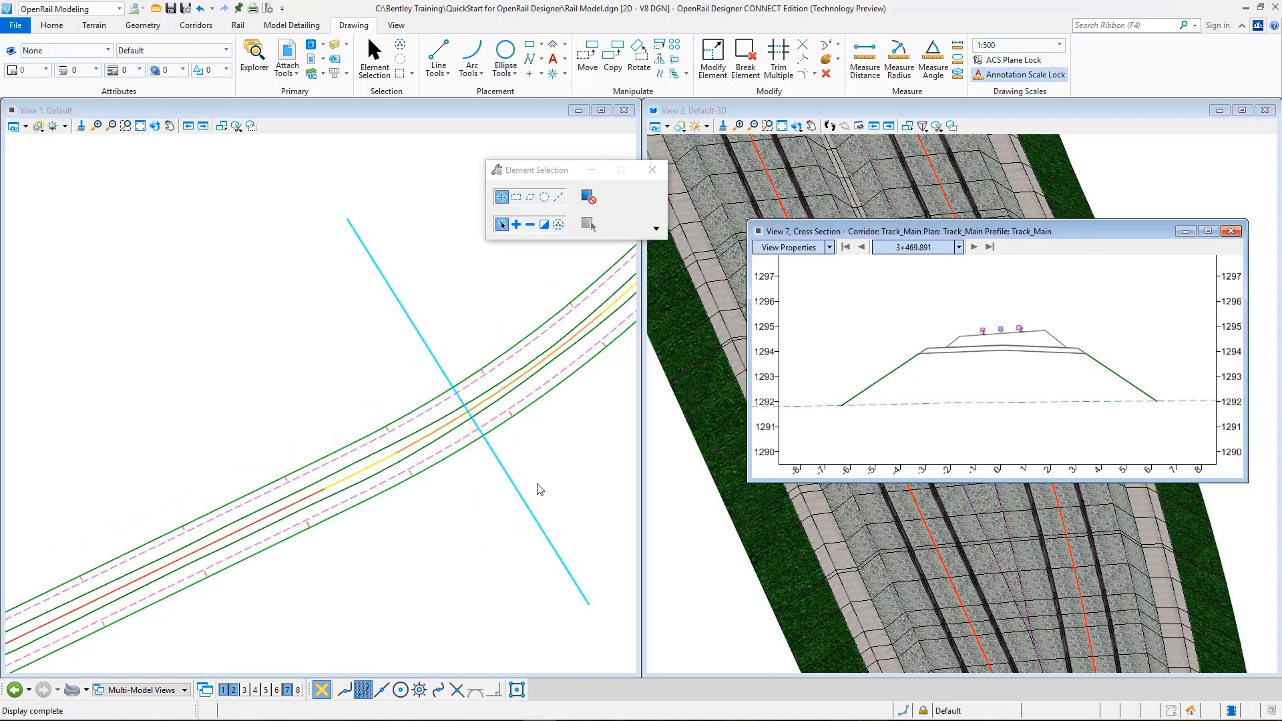
scroll(1008, 324, "up", 5)
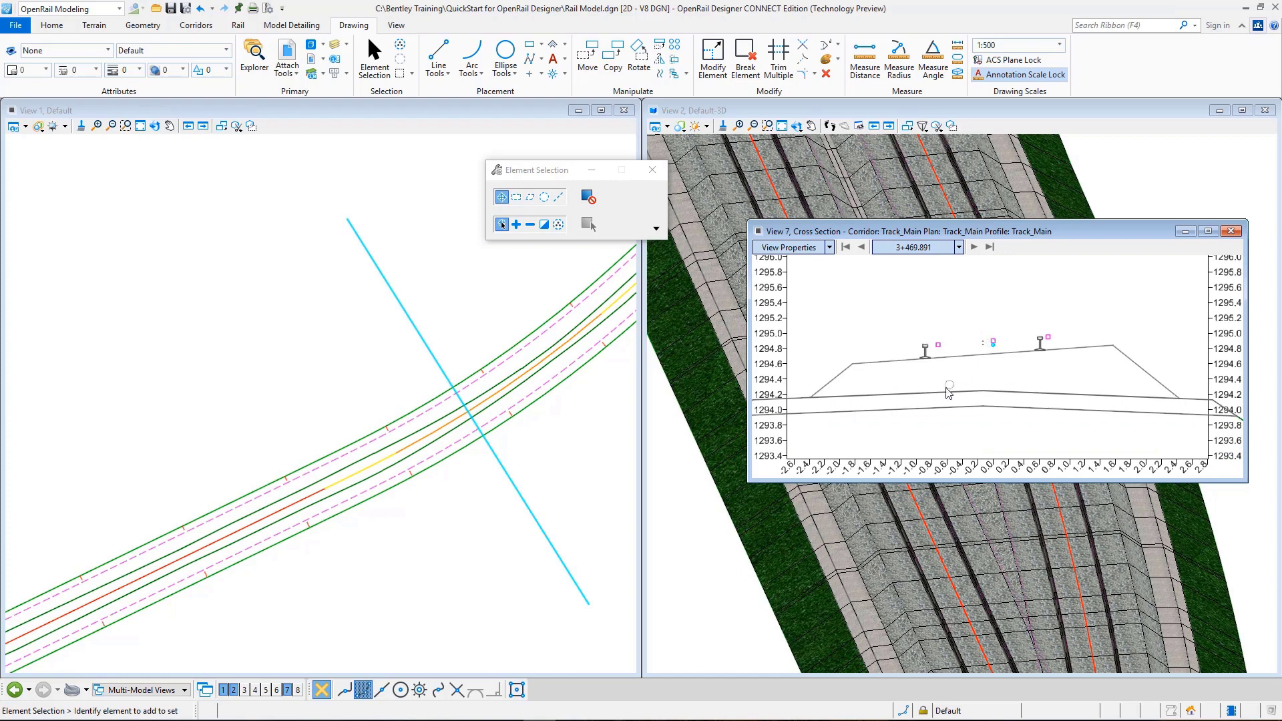
scroll(1038, 340, "down", 3)
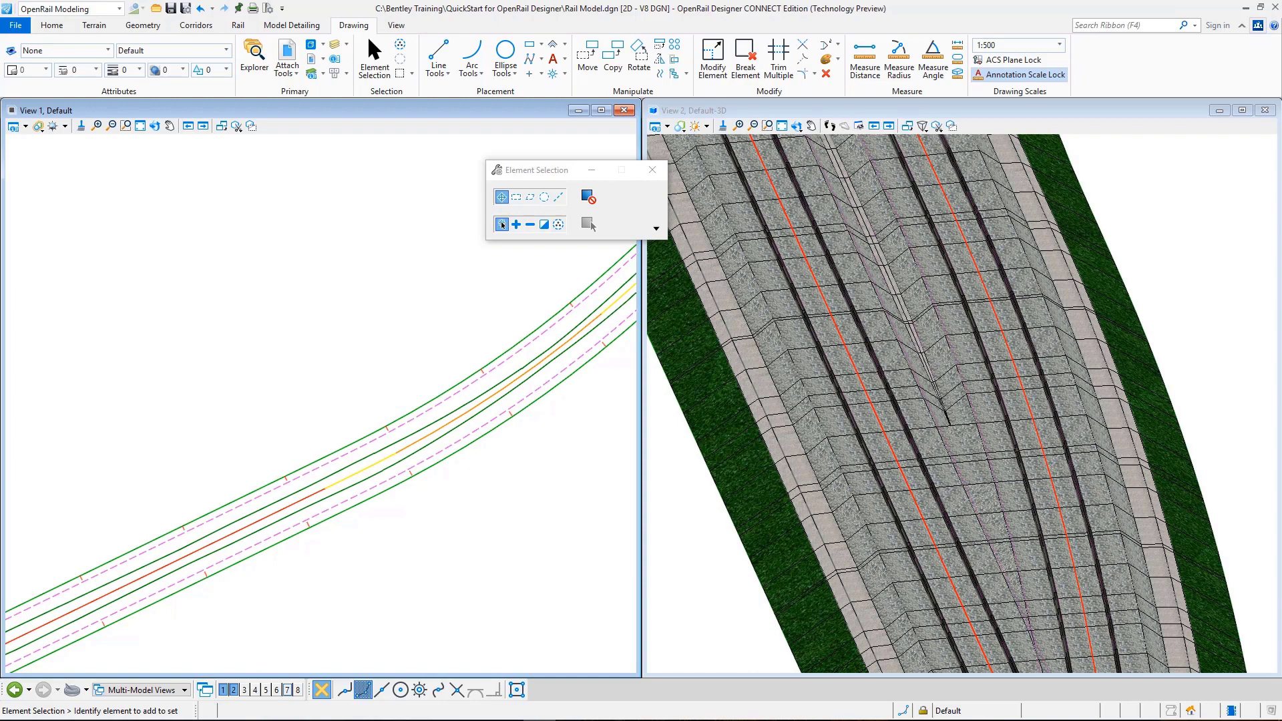
Close the Track_Main cross-section view and navigate the 3D model to examine the track at the tunnel entrance.
scroll(847, 401, "down", 8)
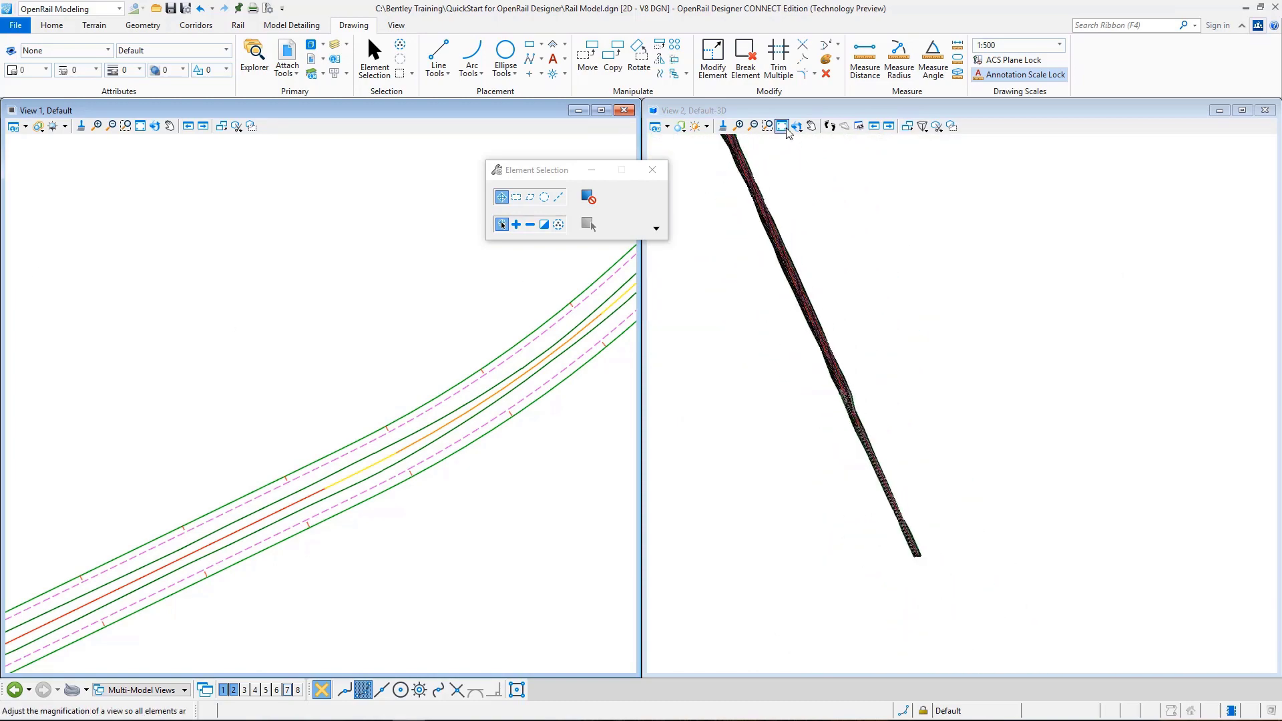
left_click(829, 126)
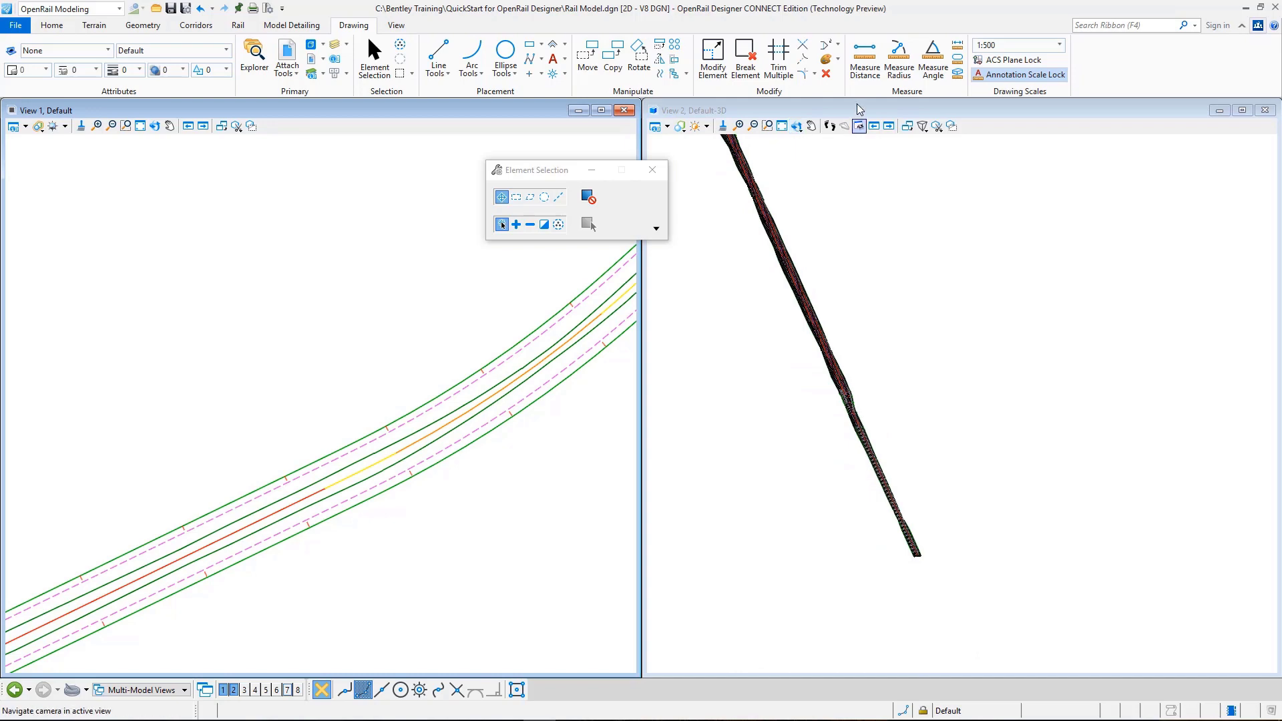
left_click_drag(821, 200, 791, 221)
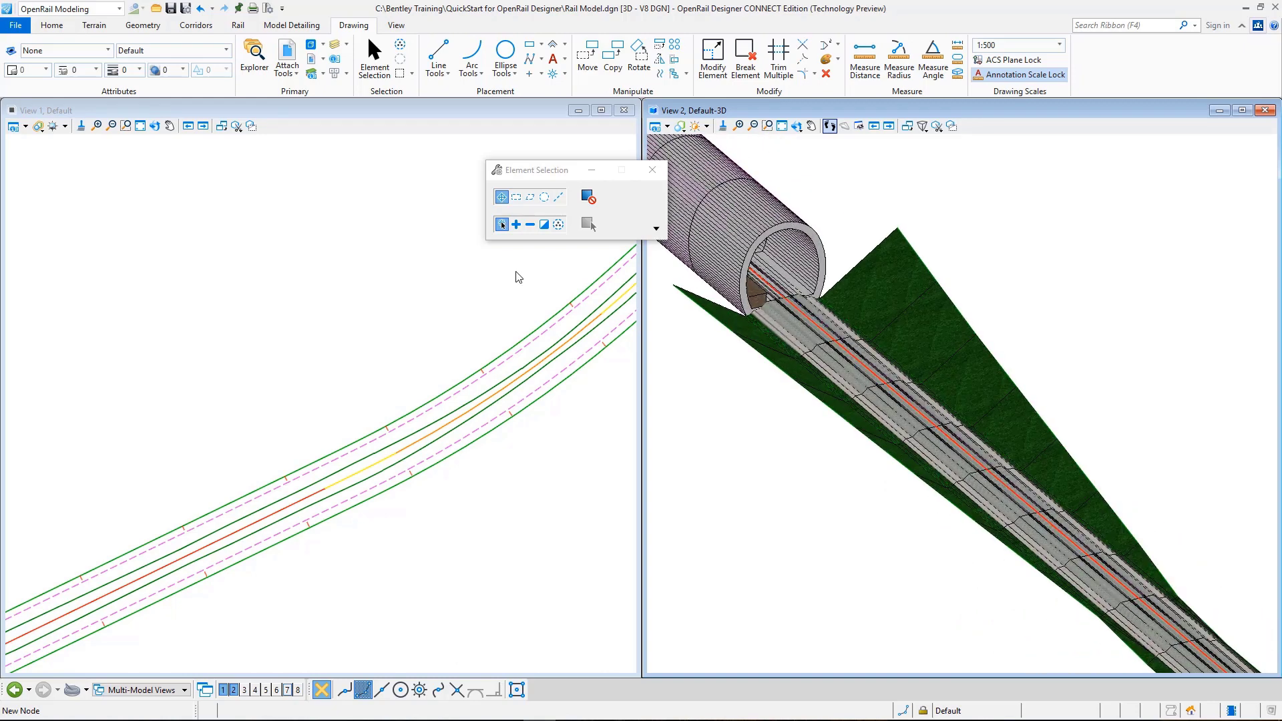